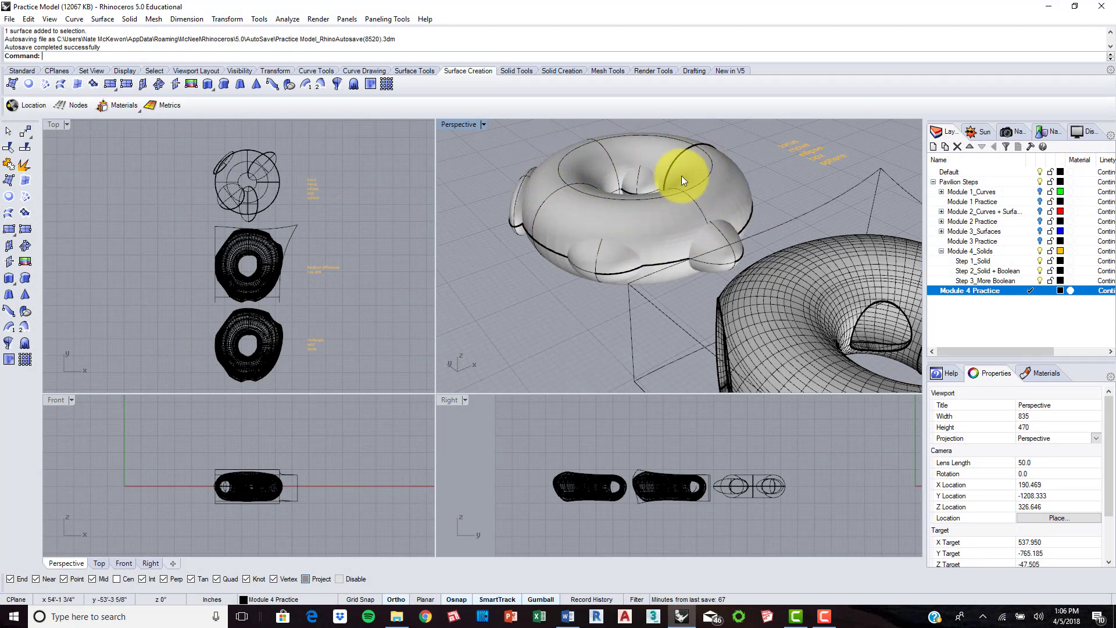
- Examine the three example torus solids, including the ellipsoids on the first one and the Boolean-cut openings in the other two
{"action": "left_click", "coordinate": [730, 242]}
{"action": "left_click", "coordinate": [599, 253]}
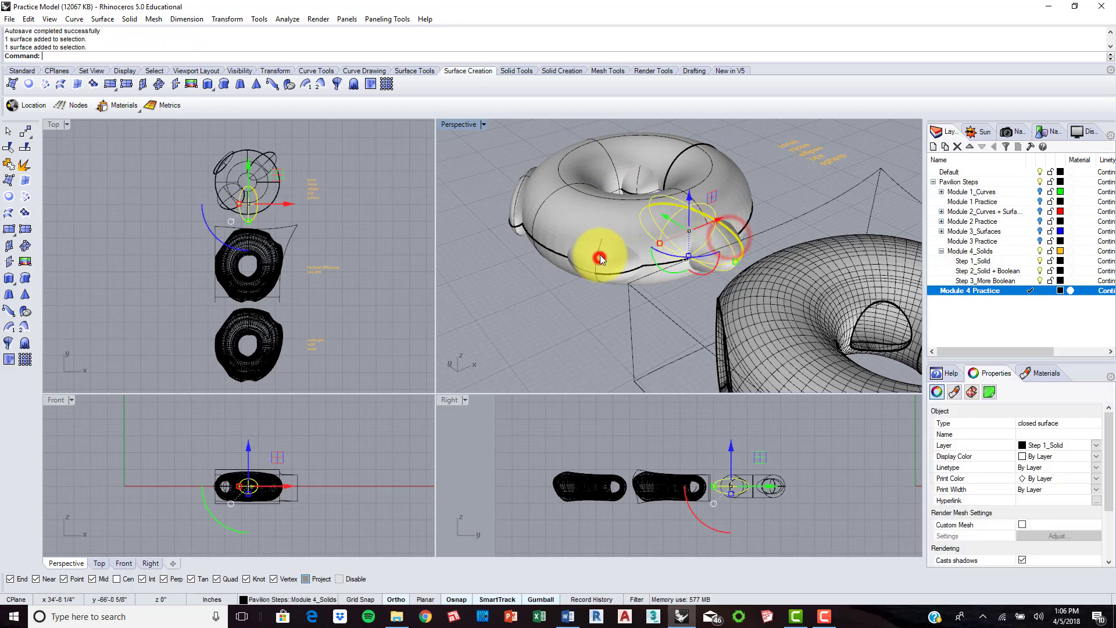
{"action": "left_click", "coordinate": [532, 196]}
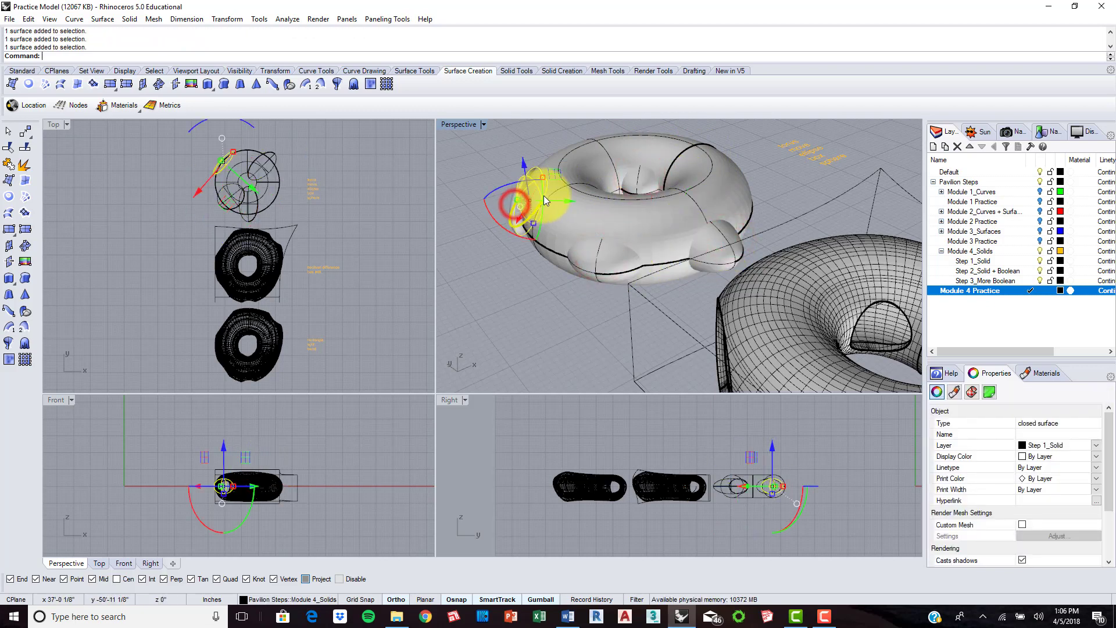
{"action": "scroll", "coordinate": [587, 166], "scroll_direction": "down", "scroll_amount": 3}
{"action": "scroll", "coordinate": [630, 217], "scroll_direction": "up", "scroll_amount": 10}
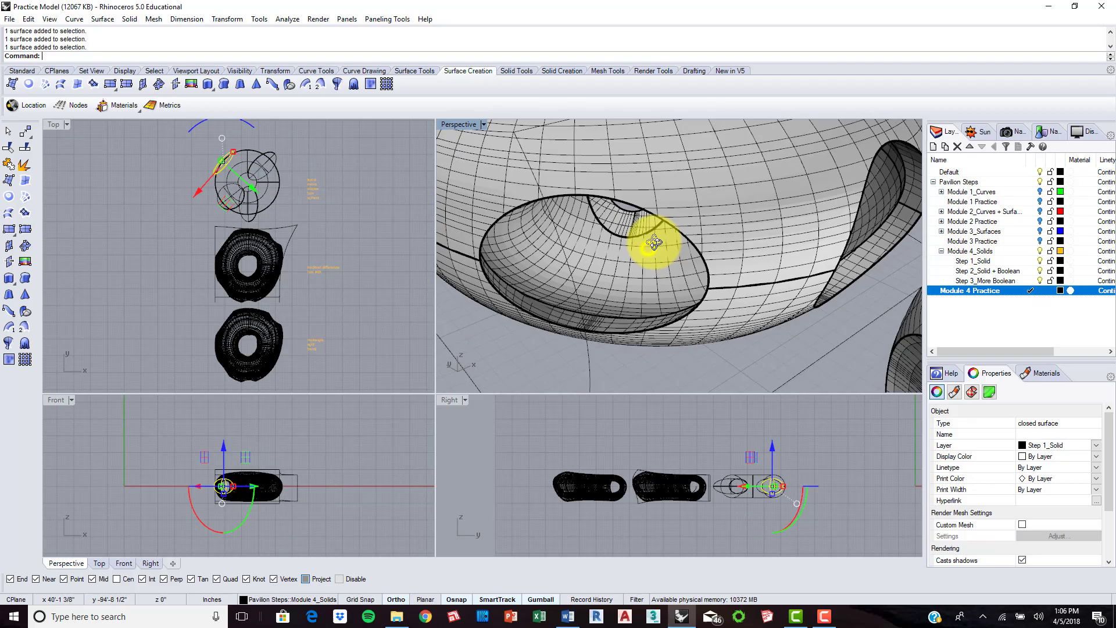
{"action": "right_click_drag", "start_coordinate": [656, 230], "coordinate": [678, 249]}
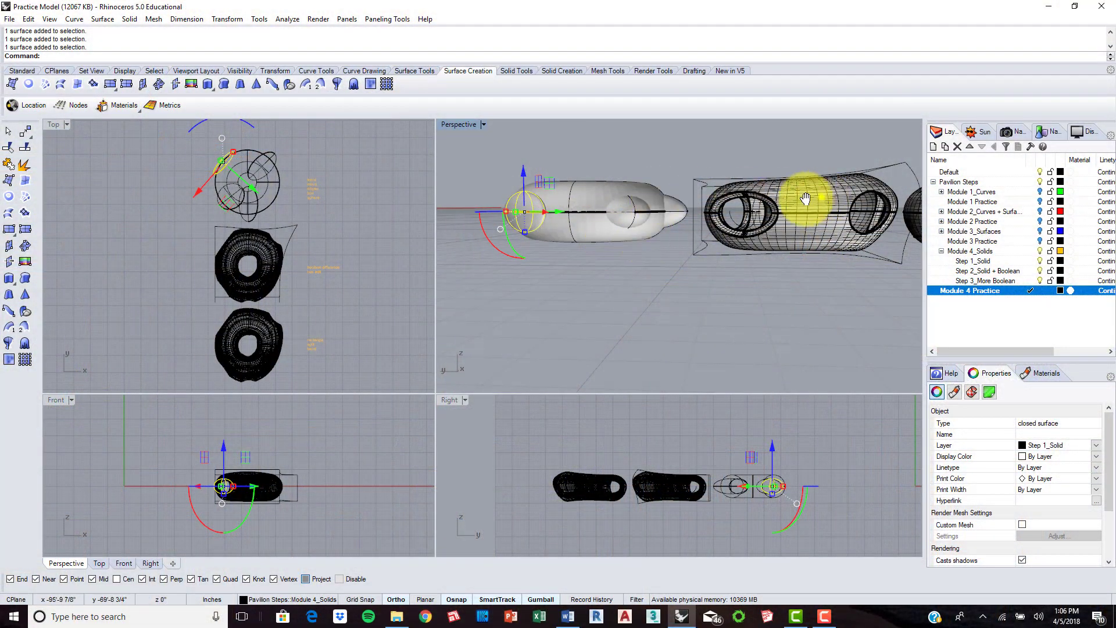
{"action": "right_click_drag", "start_coordinate": [805, 199], "coordinate": [681, 185], "text": "shift"}
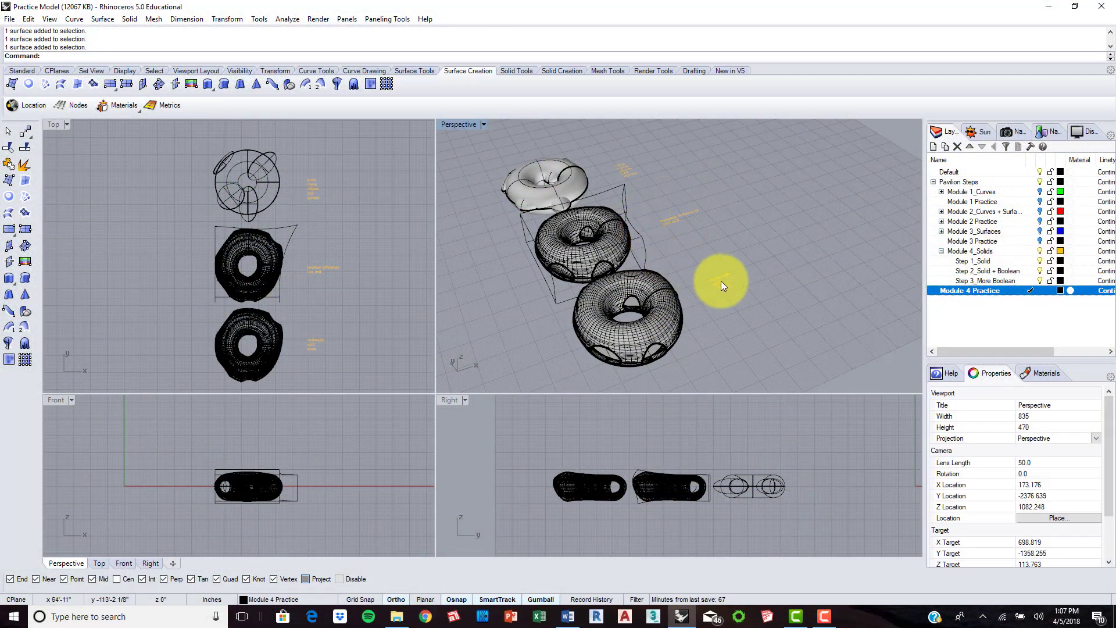
{"action": "scroll", "coordinate": [721, 282], "scroll_direction": "up", "scroll_amount": 4}
{"action": "right_click_drag", "start_coordinate": [680, 307], "coordinate": [704, 231], "text": "shift"}
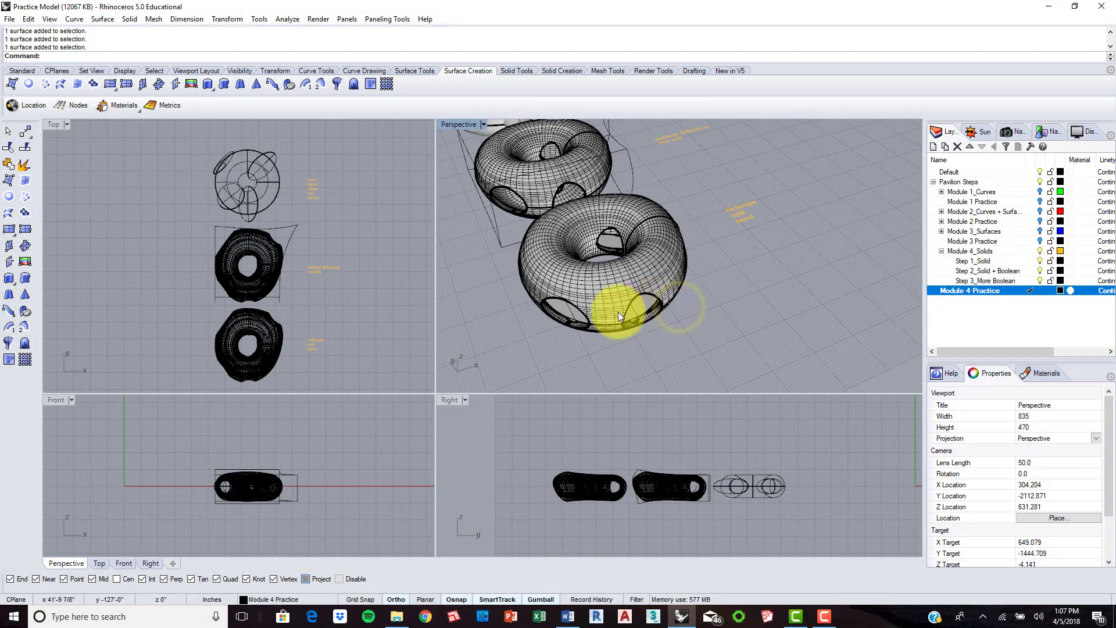
{"action": "scroll", "coordinate": [691, 270], "scroll_direction": "up", "scroll_amount": 5}
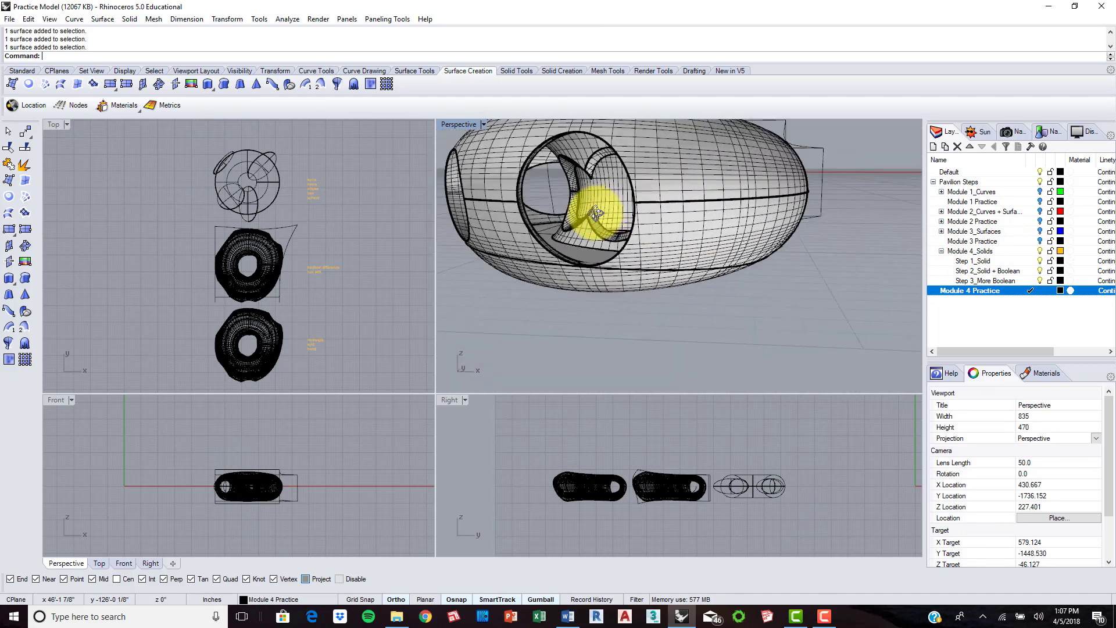
{"action": "right_click_drag", "start_coordinate": [596, 214], "coordinate": [665, 264]}
{"action": "scroll", "coordinate": [665, 264], "scroll_direction": "down", "scroll_amount": 10}
{"action": "right_click_drag", "start_coordinate": [587, 185], "coordinate": [640, 316], "text": "shift"}
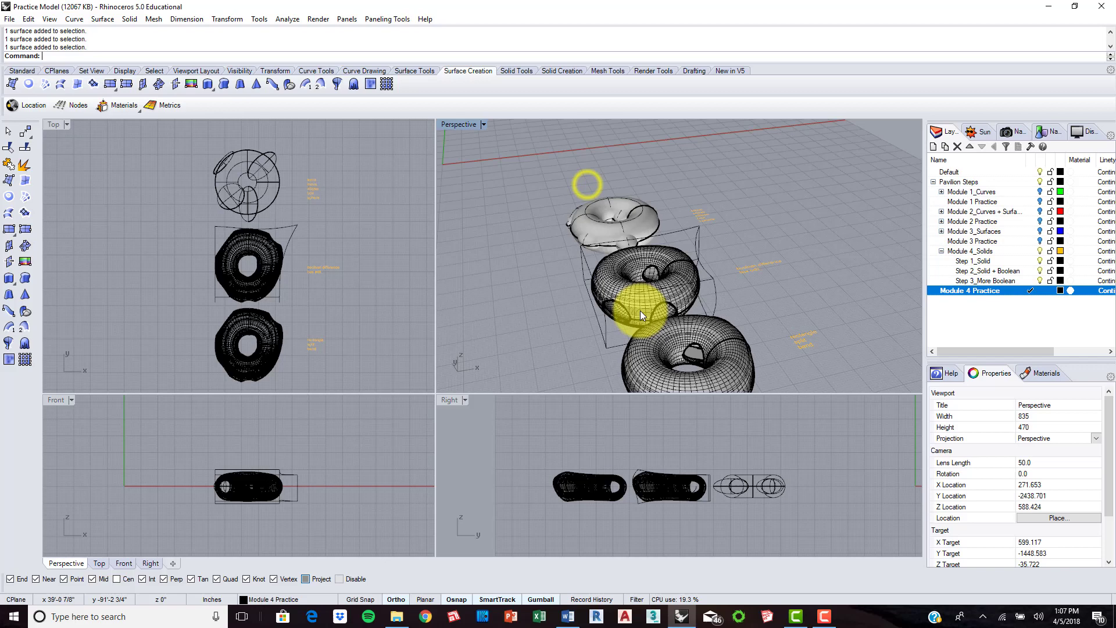
{"action": "right_click_drag", "start_coordinate": [593, 225], "coordinate": [624, 185]}
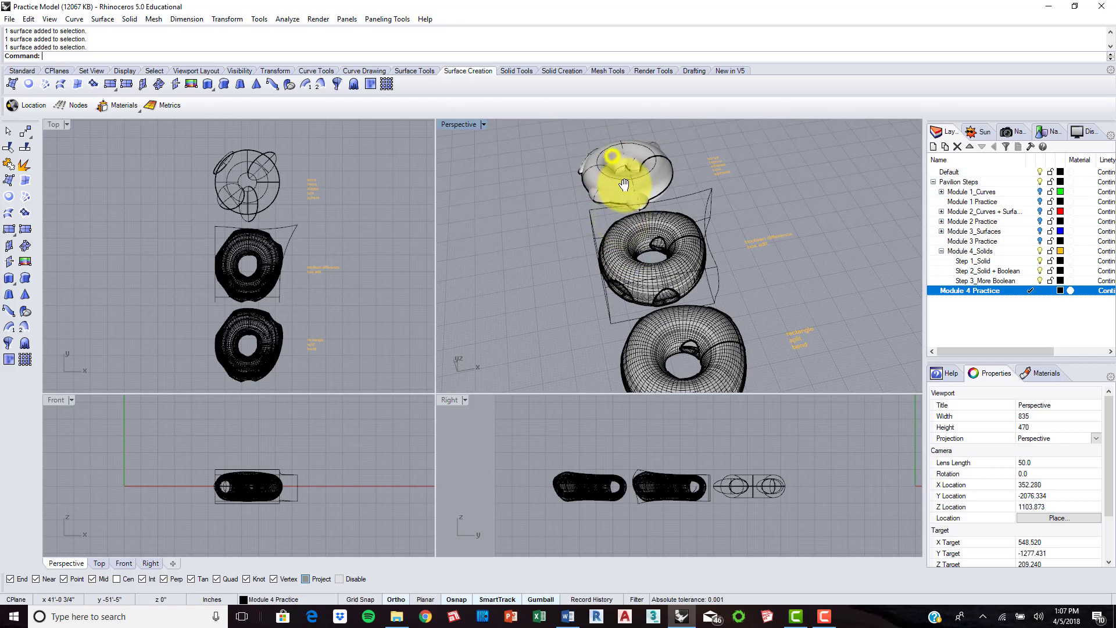
- Hide the Step 3_More Boolean, Step 2_Solid + Boolean and Step 1_Solid layers
{"action": "left_click", "coordinate": [1040, 281]}
{"action": "left_click", "coordinate": [1040, 271]}
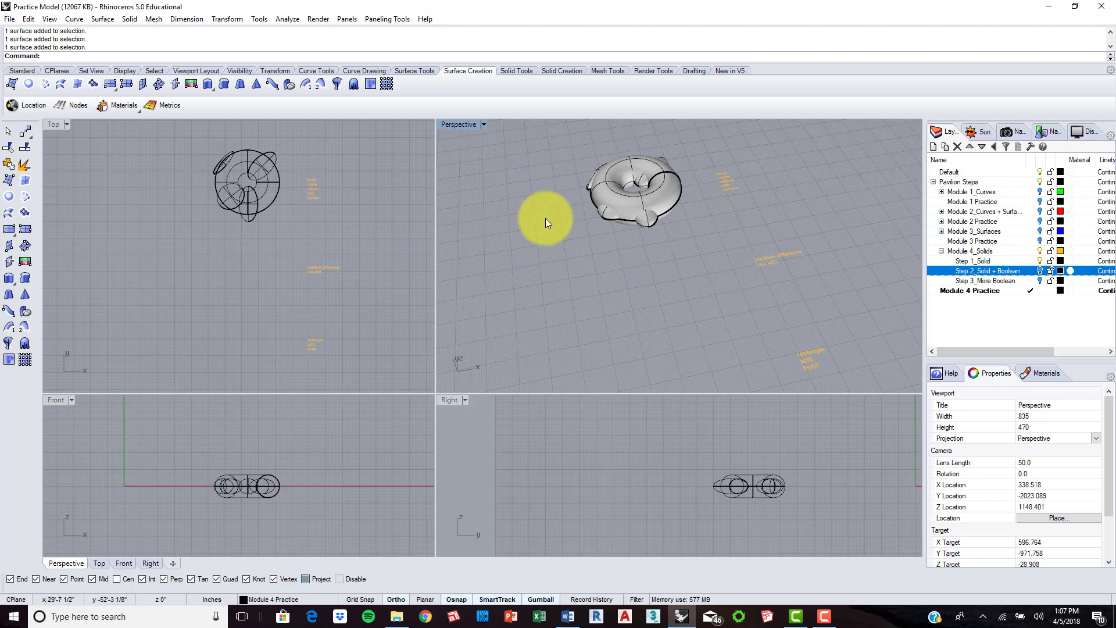
{"action": "right_click_drag", "start_coordinate": [556, 196], "coordinate": [602, 249], "text": "shift"}
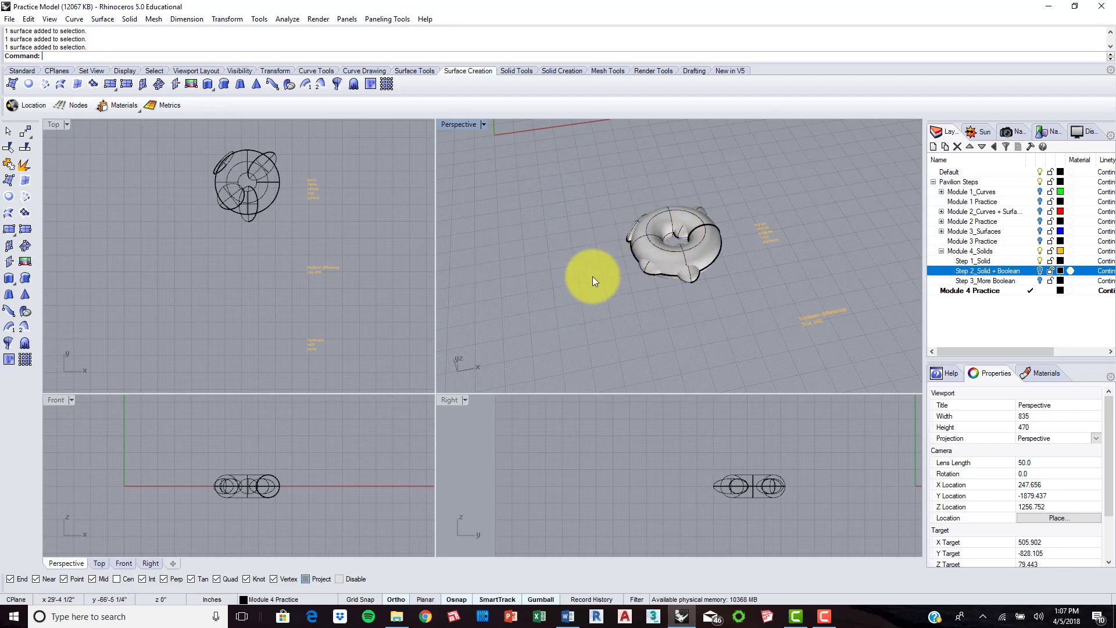
{"action": "scroll", "coordinate": [540, 244], "scroll_direction": "down", "scroll_amount": 2}
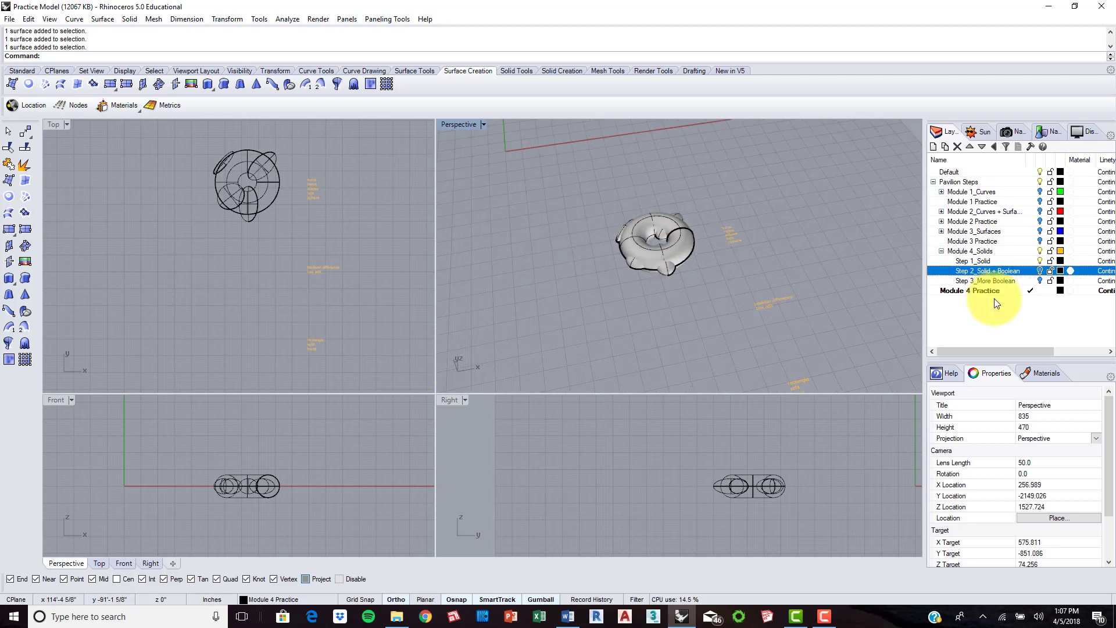
{"action": "left_click", "coordinate": [1041, 262]}
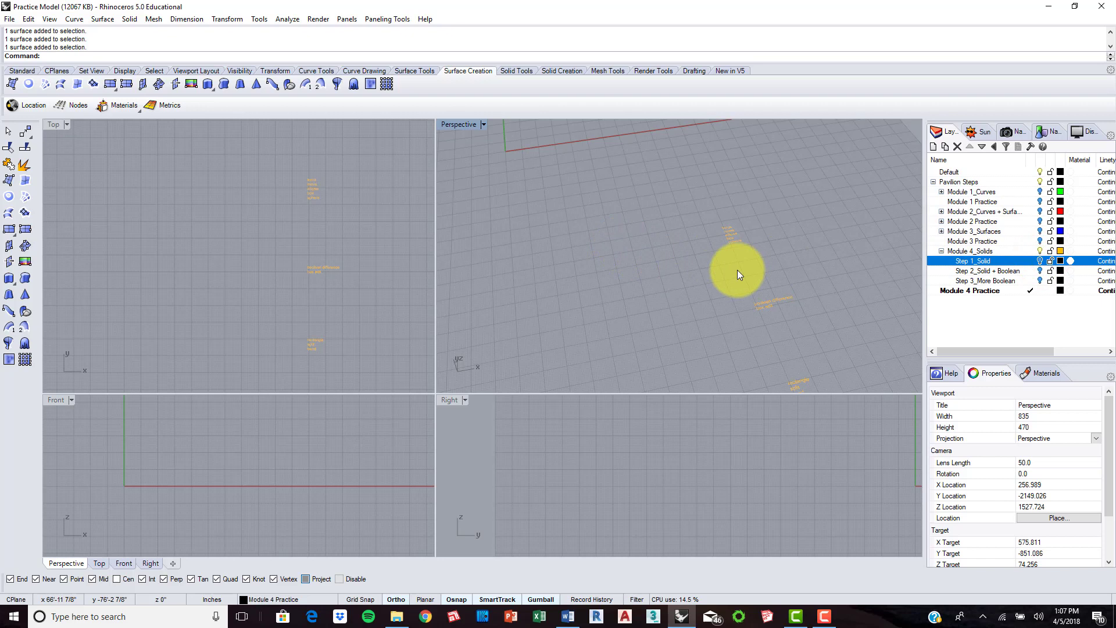
- With Grid Snap on, create a torus in the Top view centred at 21'-0",-63'-0" with radius 17'-0" and second radius 8'-6"
{"action": "right_click_drag", "start_coordinate": [186, 181], "coordinate": [265, 188]}
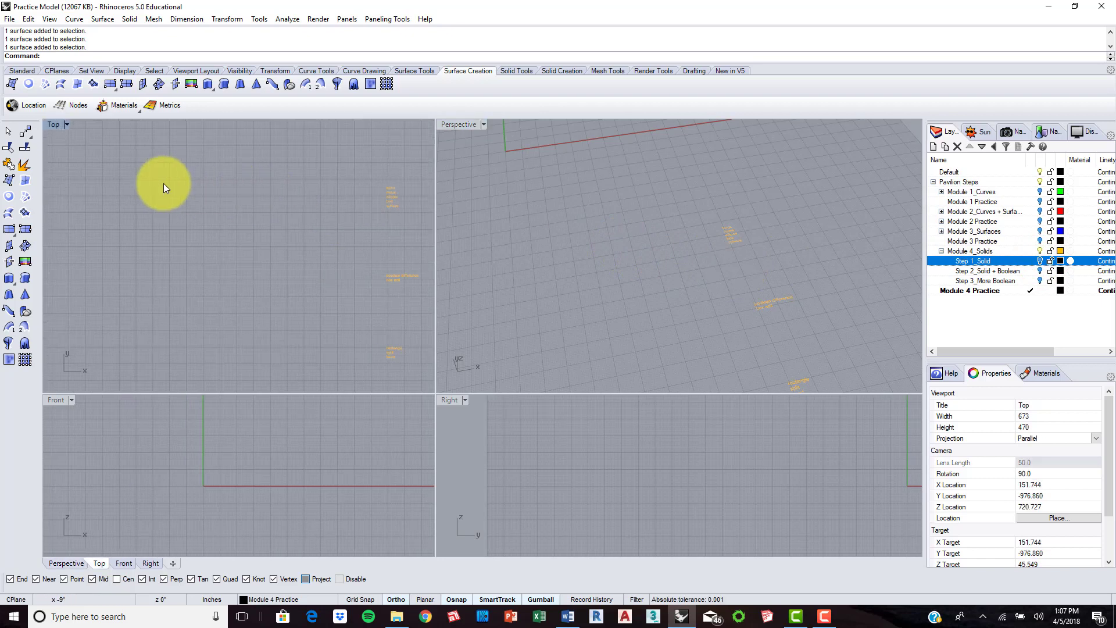
{"action": "scroll", "coordinate": [155, 184], "scroll_direction": "up", "scroll_amount": 2}
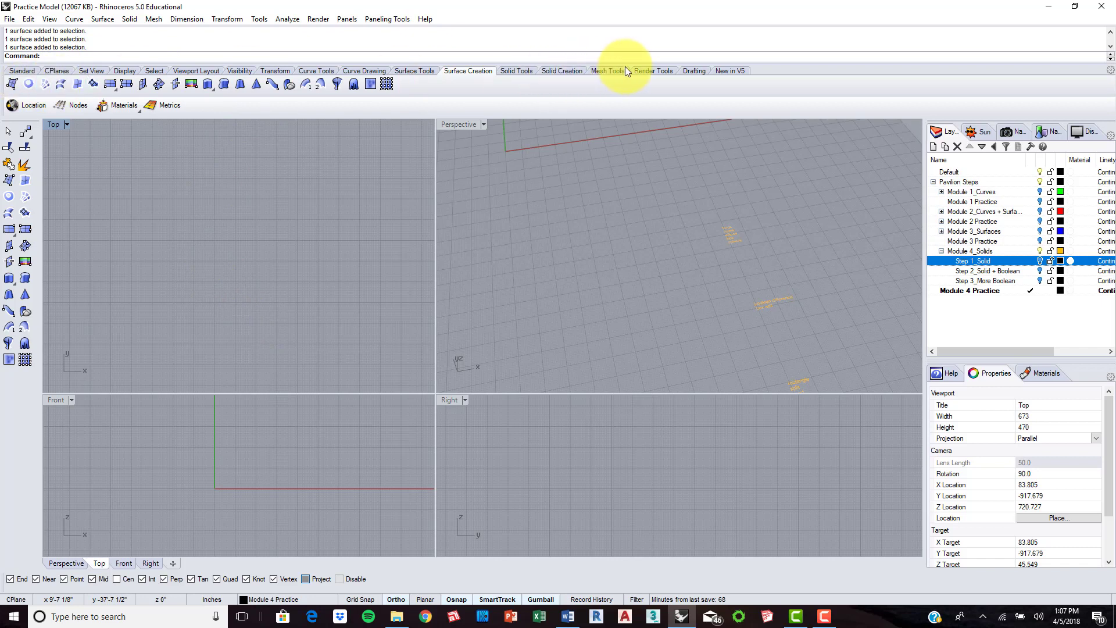
{"action": "left_click", "coordinate": [515, 71]}
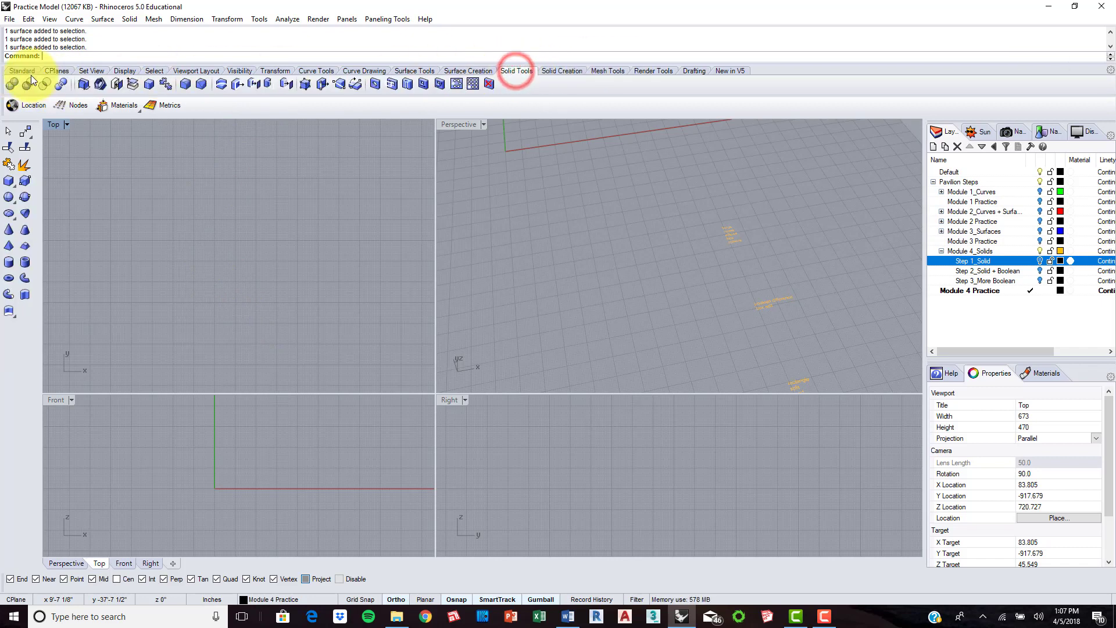
{"action": "left_click", "coordinate": [561, 70]}
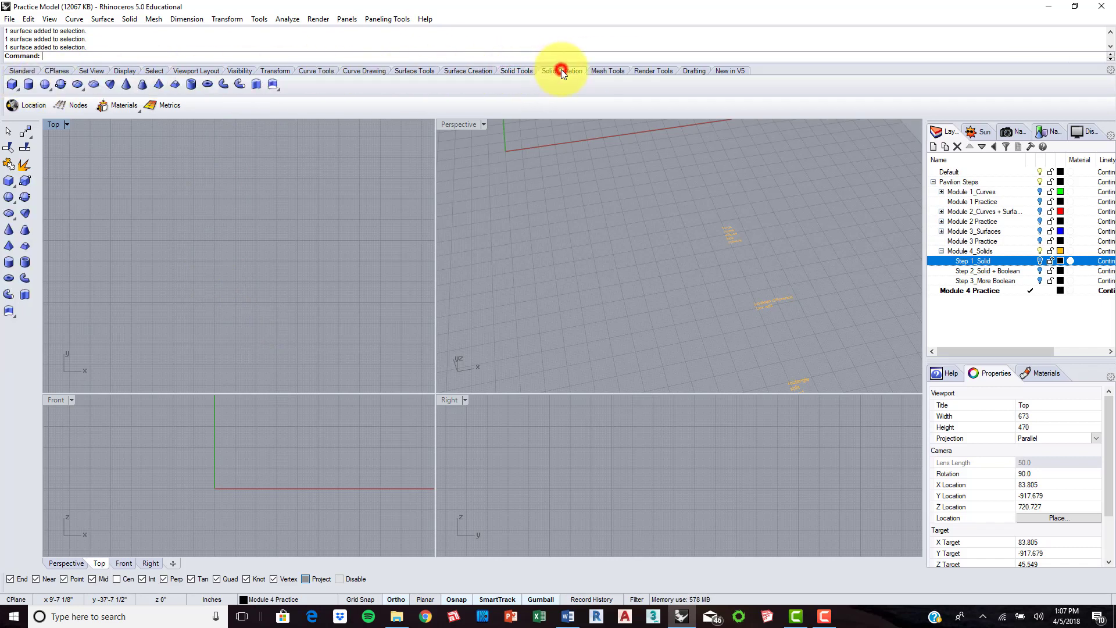
{"action": "left_click", "coordinate": [208, 84]}
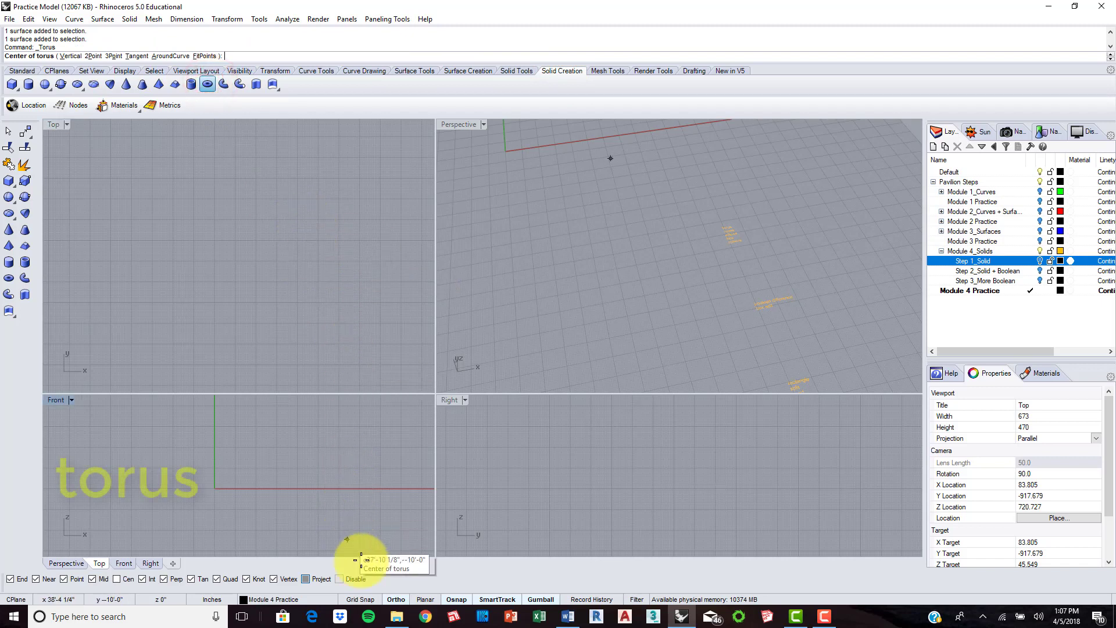
{"action": "left_click", "coordinate": [362, 599]}
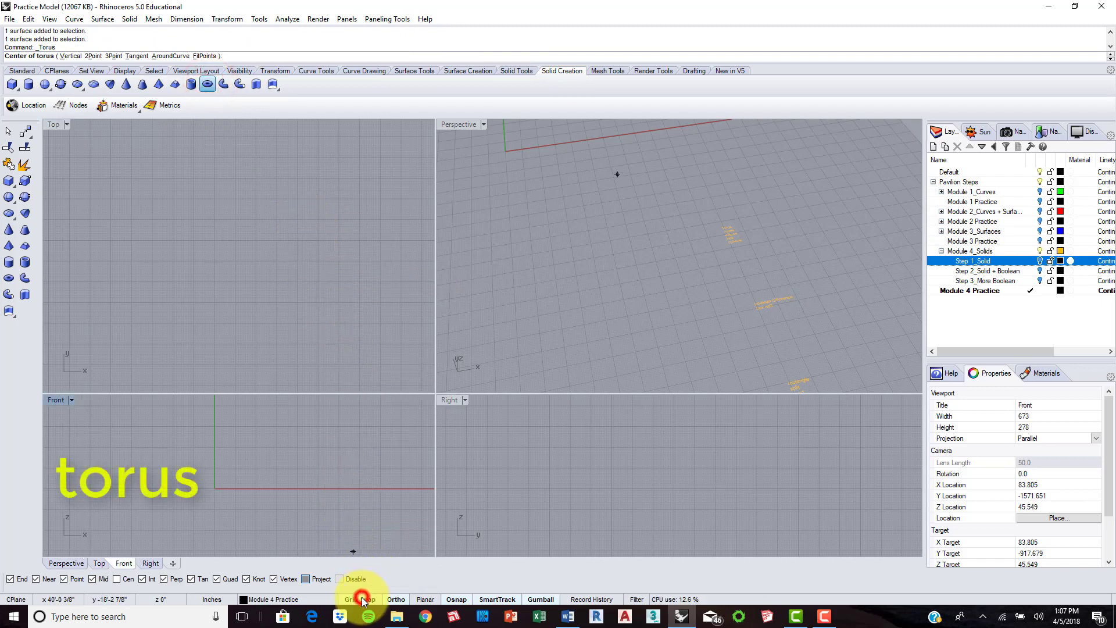
{"action": "left_click", "coordinate": [287, 209]}
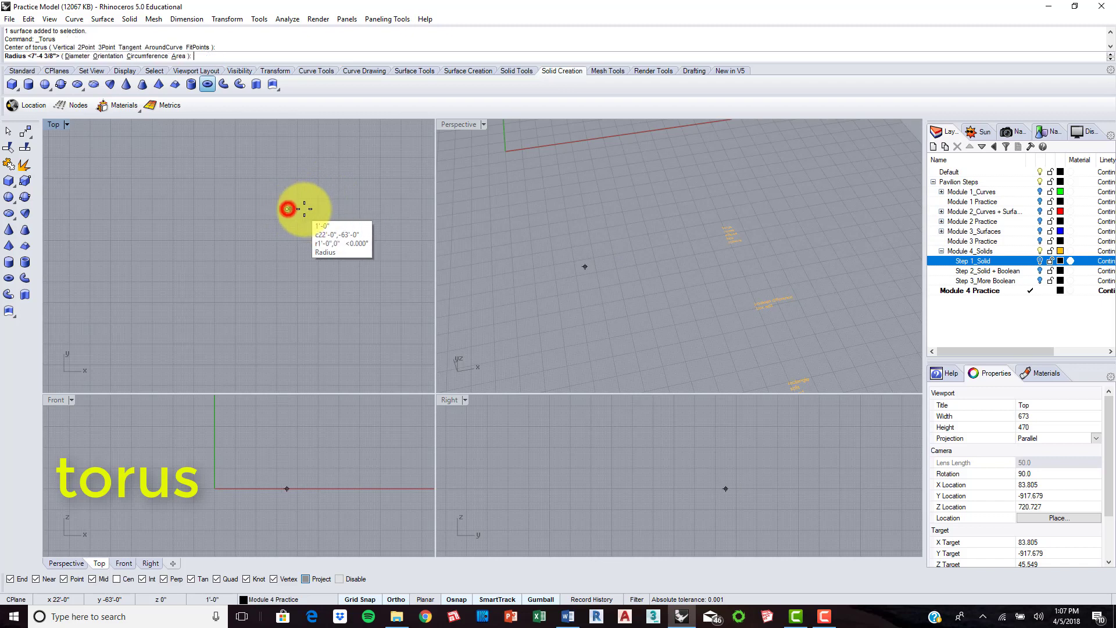
{"action": "left_click", "coordinate": [346, 208]}
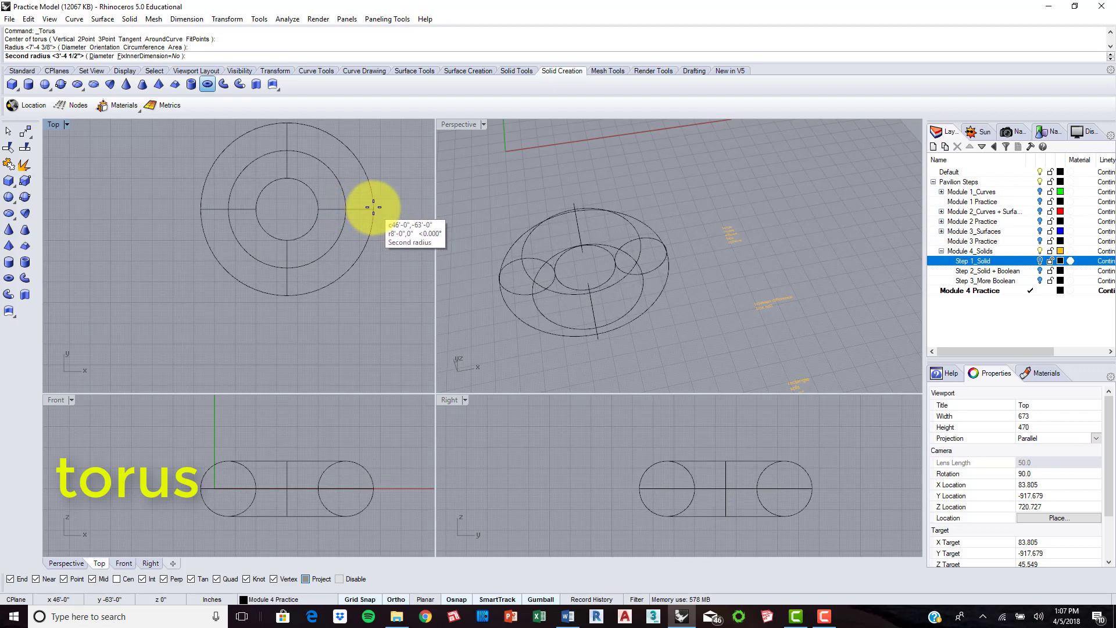
{"action": "left_click", "coordinate": [375, 206]}
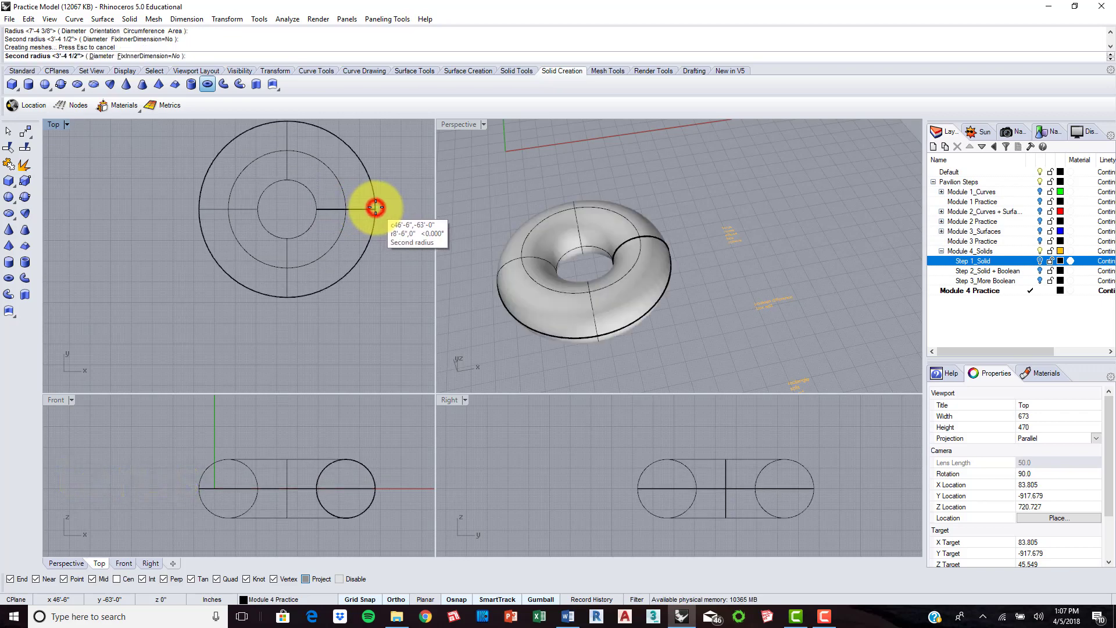
{"action": "right_click_drag", "start_coordinate": [399, 176], "coordinate": [351, 192]}
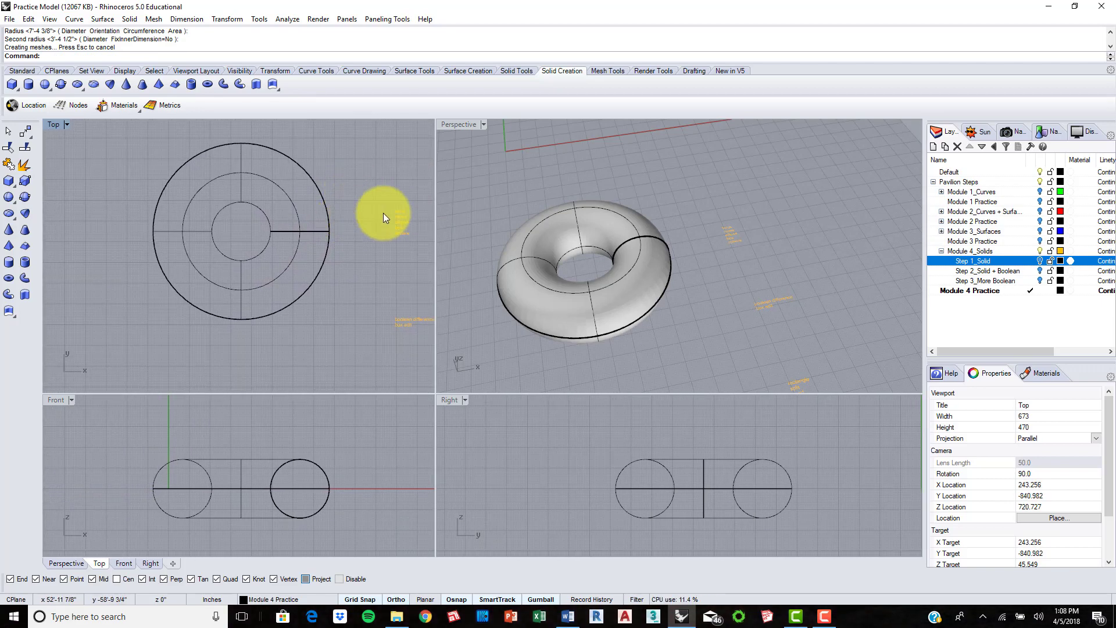
{"action": "scroll", "coordinate": [411, 214], "scroll_direction": "up", "scroll_amount": 3}
{"action": "scroll", "coordinate": [413, 213], "scroll_direction": "down", "scroll_amount": 4}
{"action": "right_click_drag", "start_coordinate": [347, 181], "coordinate": [409, 179]}
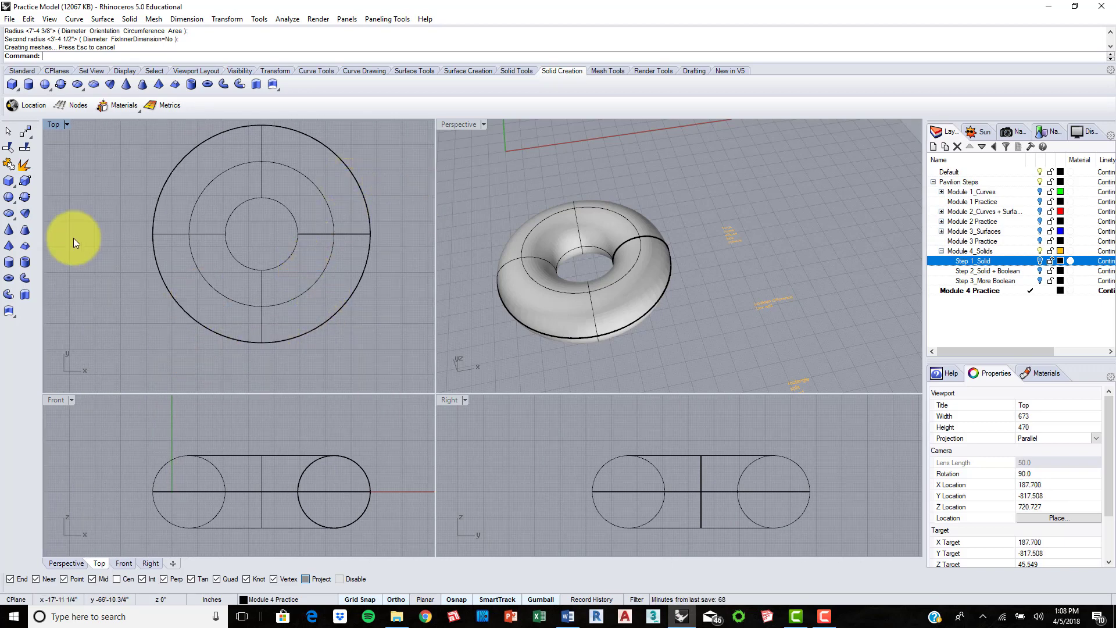
{"action": "left_click", "coordinate": [81, 83]}
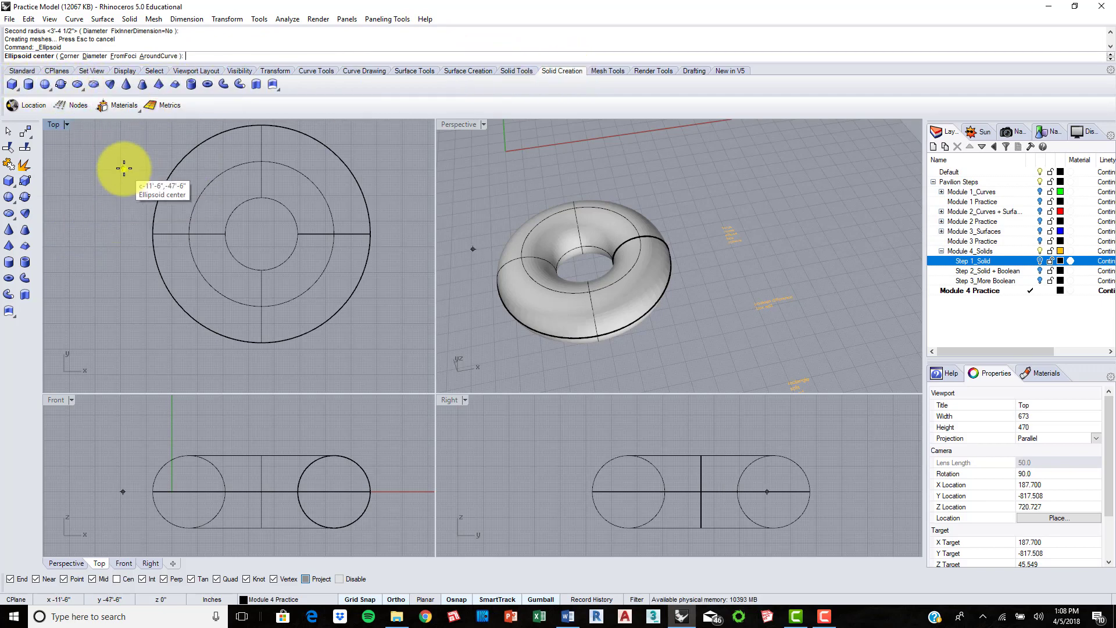
{"action": "right_click_drag", "start_coordinate": [124, 167], "coordinate": [266, 192]}
- Create a sample box beside the torus in the Perspective view by its two base corners and height
{"action": "left_click", "coordinate": [11, 84]}
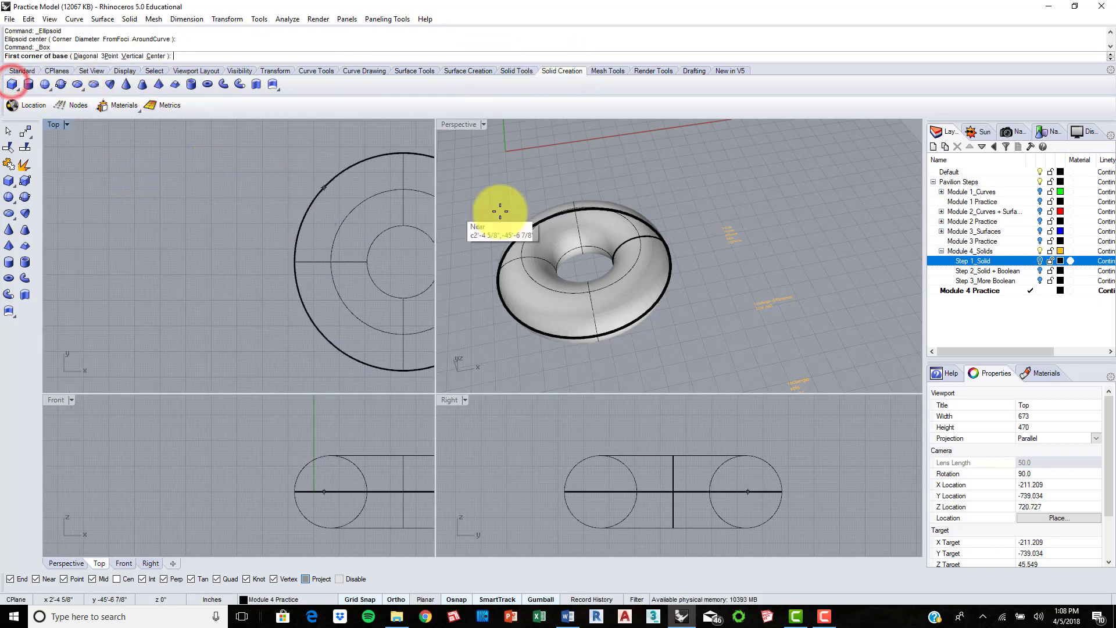
{"action": "scroll", "coordinate": [521, 192], "scroll_direction": "down", "scroll_amount": 4}
{"action": "right_click_drag", "start_coordinate": [522, 192], "coordinate": [637, 175], "text": "shift"}
{"action": "left_click", "coordinate": [529, 236]}
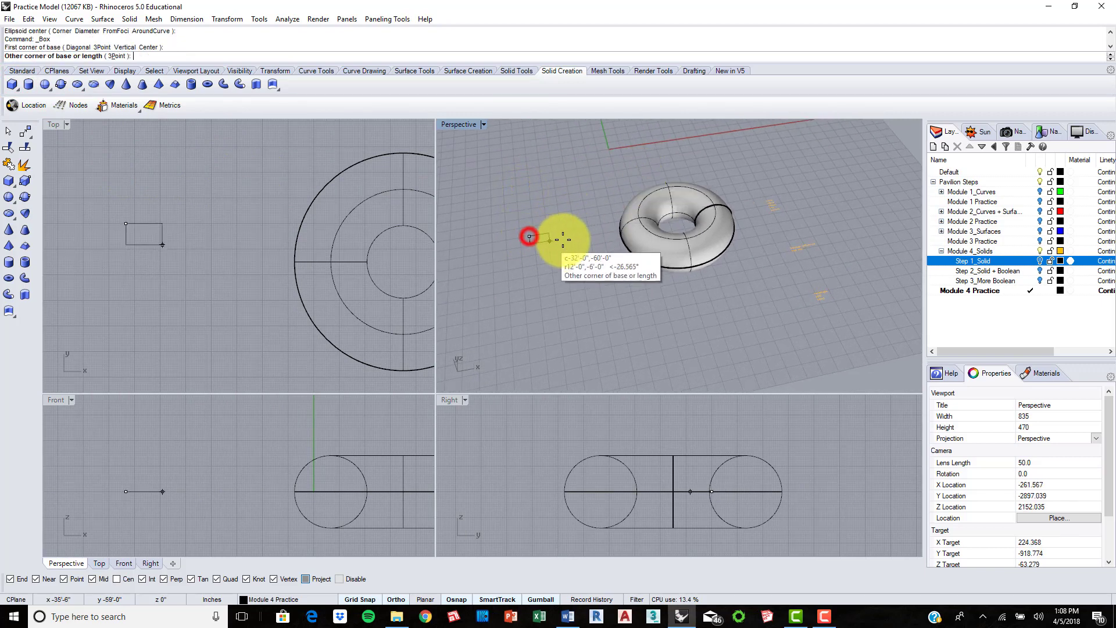
{"action": "left_click", "coordinate": [560, 250]}
{"action": "left_click", "coordinate": [563, 225]}
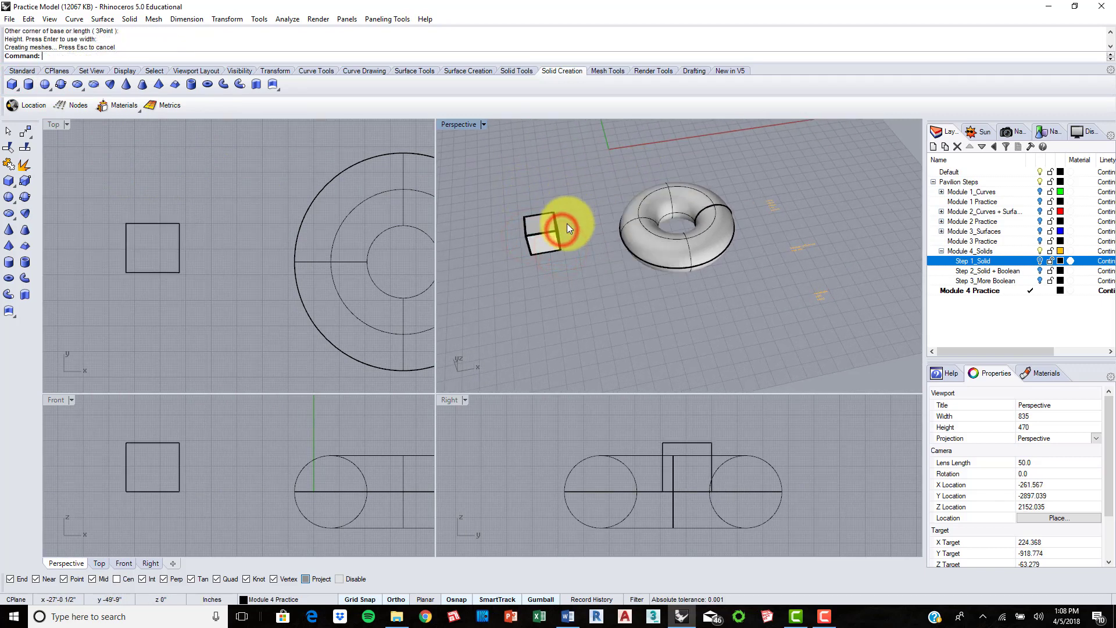
{"action": "mouse_move", "coordinate": [563, 224]}
{"action": "right_mouse_down"}
{"action": "mouse_move", "coordinate": [598, 204]}
{"action": "mouse_move", "coordinate": [567, 223]}
{"action": "right_mouse_up"}
- Create a sample solid cylinder about 10'-6" high beside the box in the Perspective view
{"action": "left_click", "coordinate": [28, 85]}
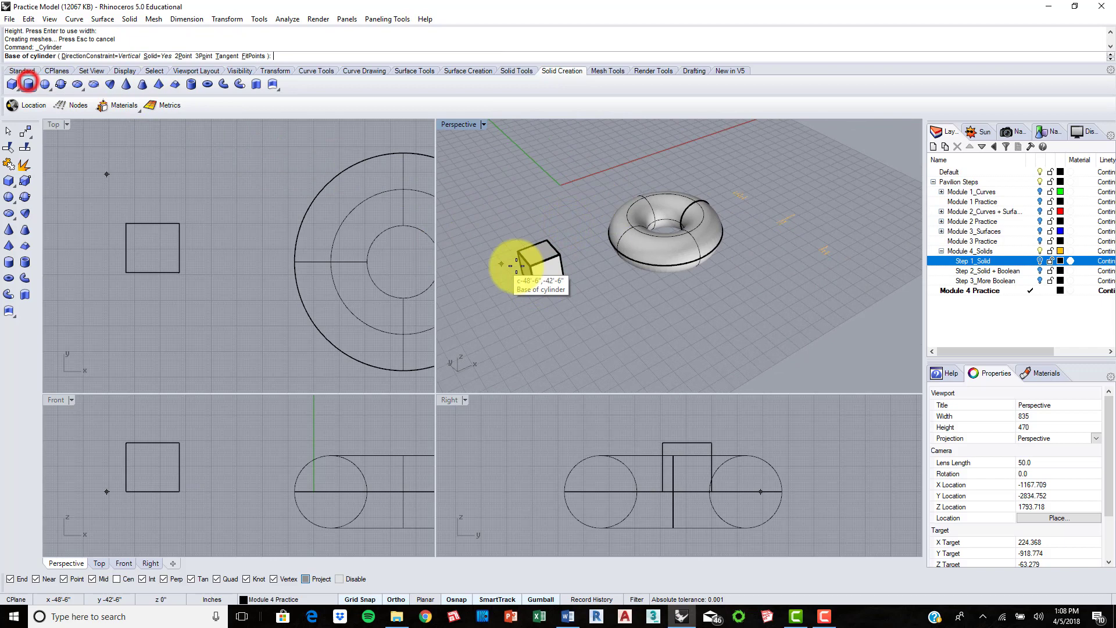
{"action": "left_click", "coordinate": [481, 252]}
{"action": "left_click", "coordinate": [499, 248]}
{"action": "left_click", "coordinate": [498, 231]}
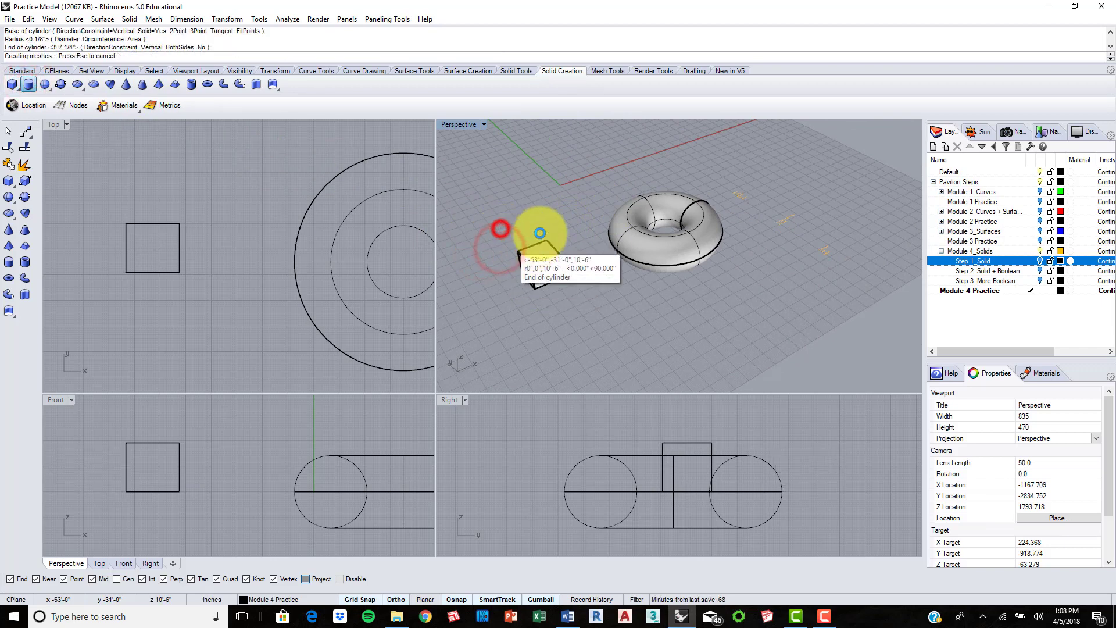
- Create a sample five-sided truncated pyramid in front of the cylinder in the Perspective view
{"action": "left_click", "coordinate": [175, 84]}
{"action": "left_click", "coordinate": [479, 306]}
{"action": "left_click", "coordinate": [495, 299]}
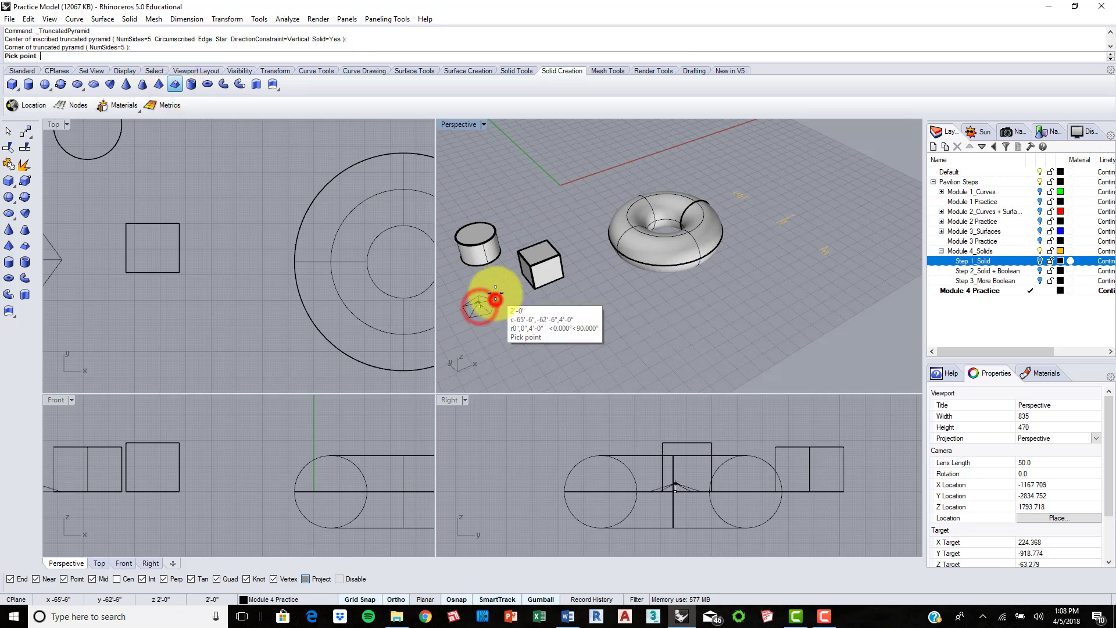
{"action": "left_click", "coordinate": [495, 286]}
{"action": "left_click", "coordinate": [506, 294]}
- Delete the sample box, cylinder and truncated pyramid, keeping only the torus
{"action": "right_click_drag", "start_coordinate": [524, 329], "coordinate": [631, 248]}
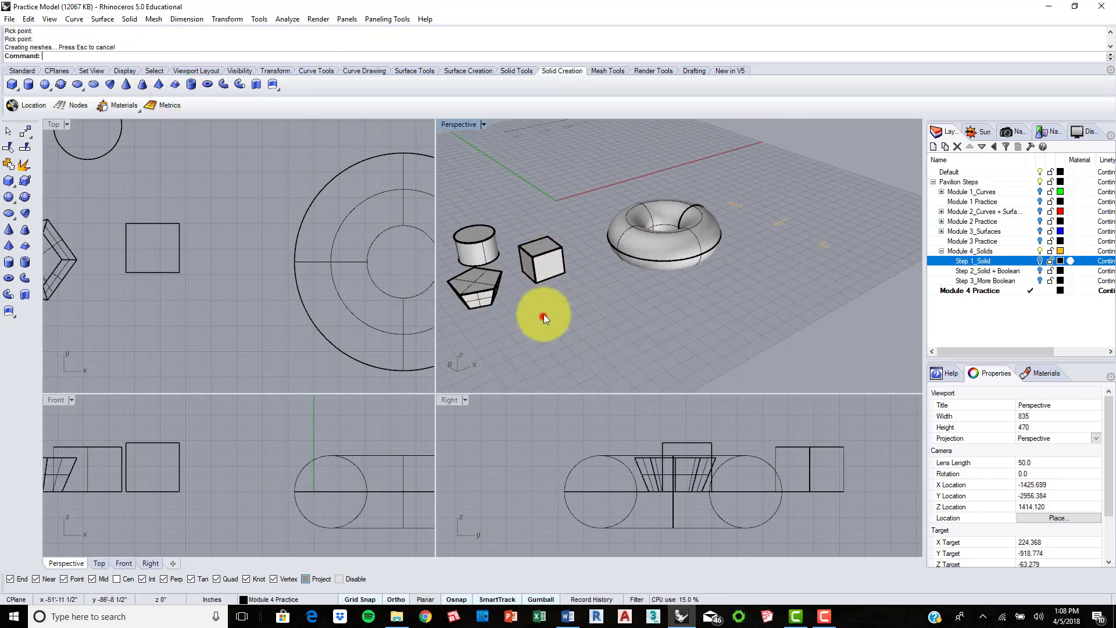
{"action": "left_click_drag", "start_coordinate": [543, 314], "coordinate": [476, 241]}
{"action": "key", "text": "Delete"}
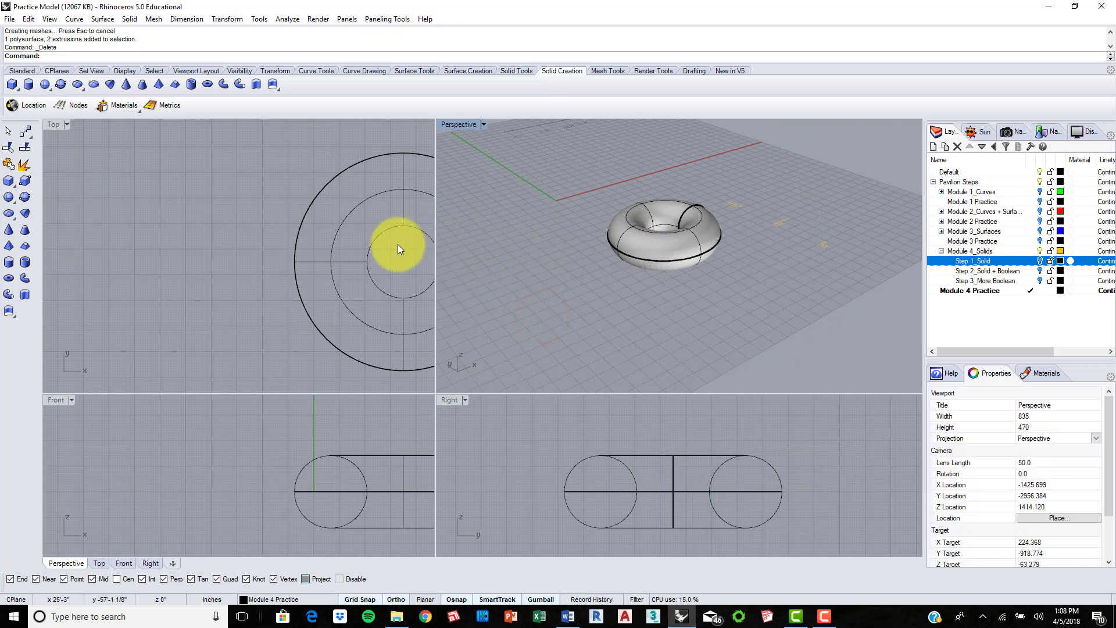
- Create an ellipsoid centered on the torus's front outer edge in Top view, with a 4'-6" second axis and its third axis picked in Perspective
{"action": "right_click_drag", "start_coordinate": [397, 244], "coordinate": [310, 224]}
{"action": "scroll", "coordinate": [334, 205], "scroll_direction": "up", "scroll_amount": 2}
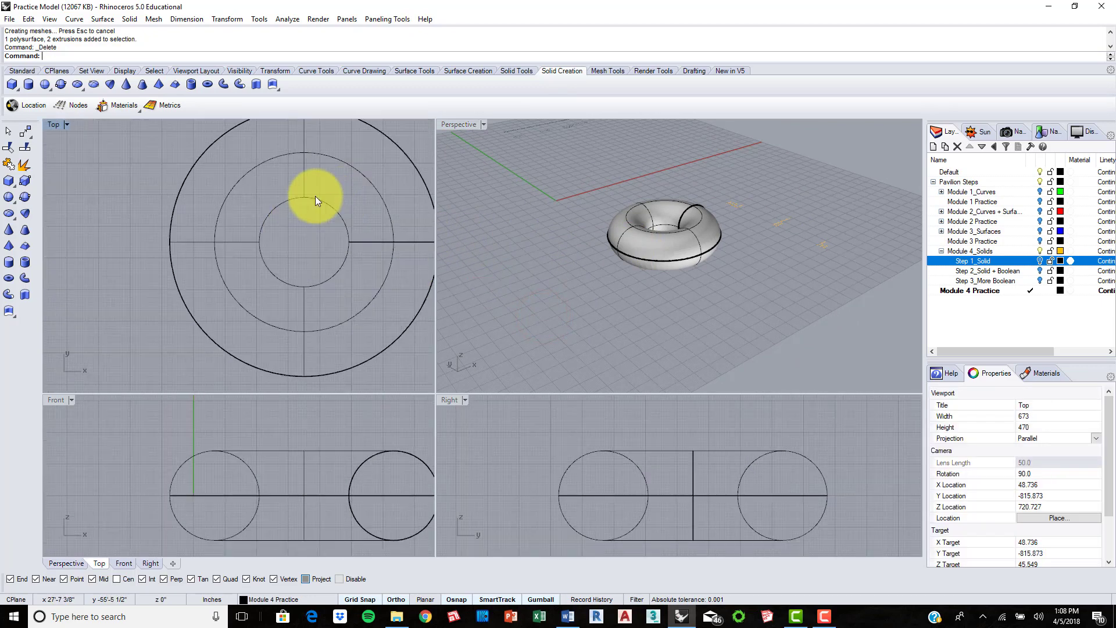
{"action": "left_click", "coordinate": [76, 84]}
{"action": "right_click_drag", "start_coordinate": [316, 218], "coordinate": [296, 204]}
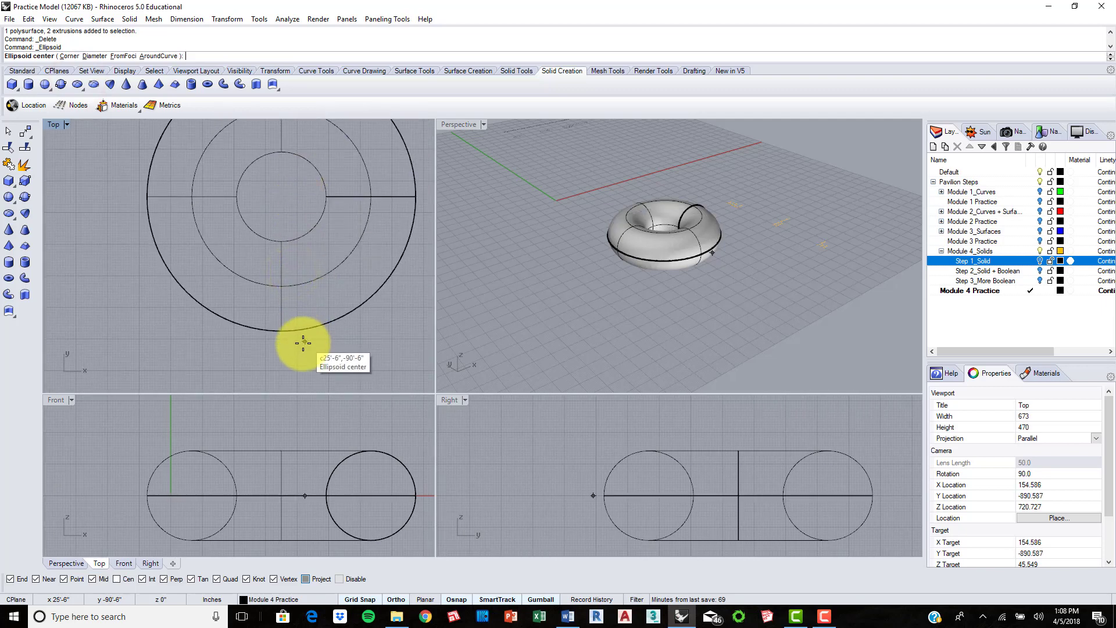
{"action": "left_click", "coordinate": [279, 336]}
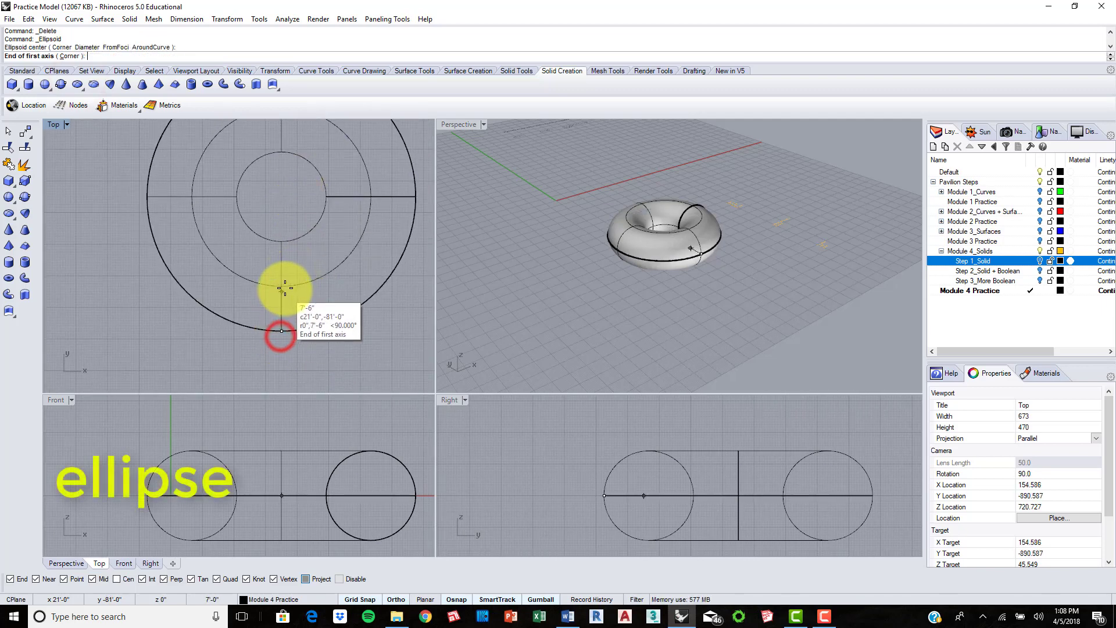
{"action": "left_click", "coordinate": [282, 285]}
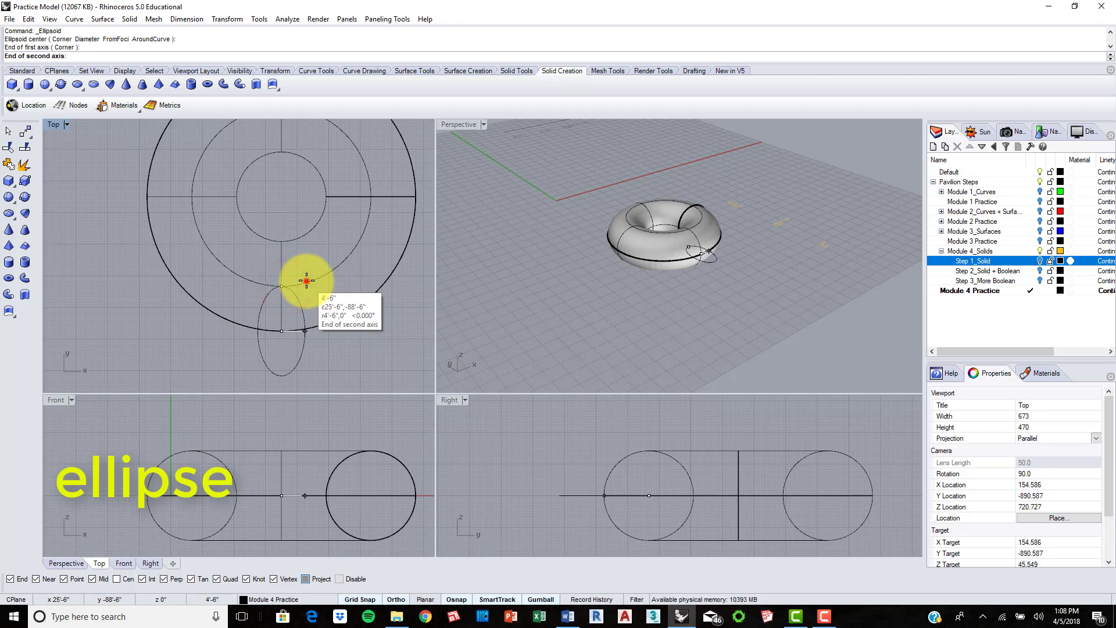
{"action": "left_click", "coordinate": [305, 281]}
{"action": "scroll", "coordinate": [710, 254], "scroll_direction": "up", "scroll_amount": 3}
{"action": "scroll", "coordinate": [710, 254], "scroll_direction": "up", "scroll_amount": 3}
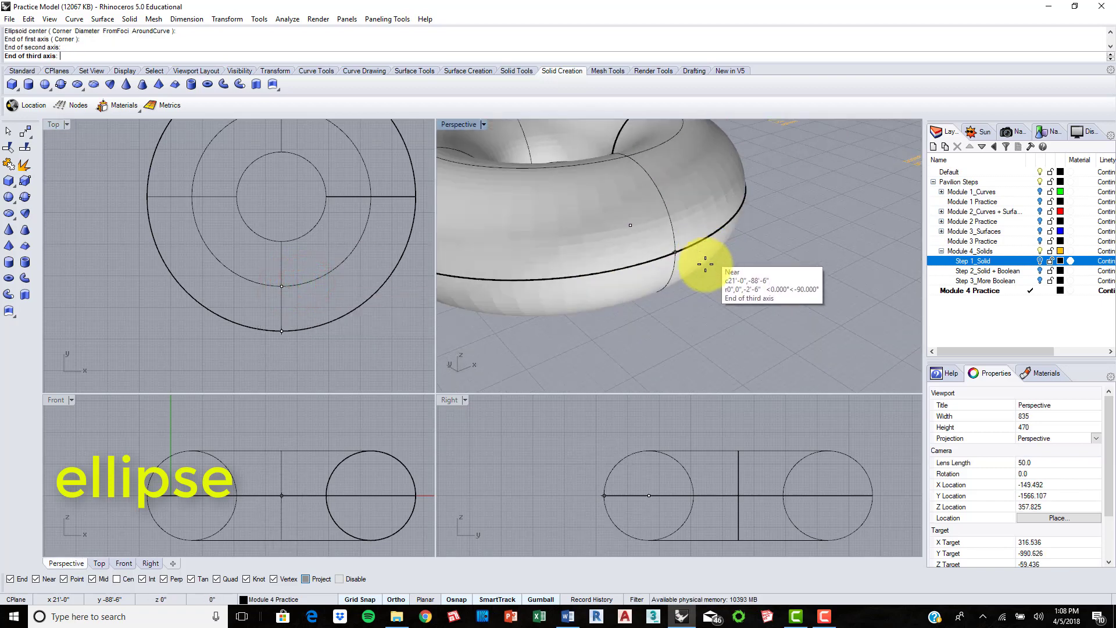
{"action": "left_click", "coordinate": [697, 289]}
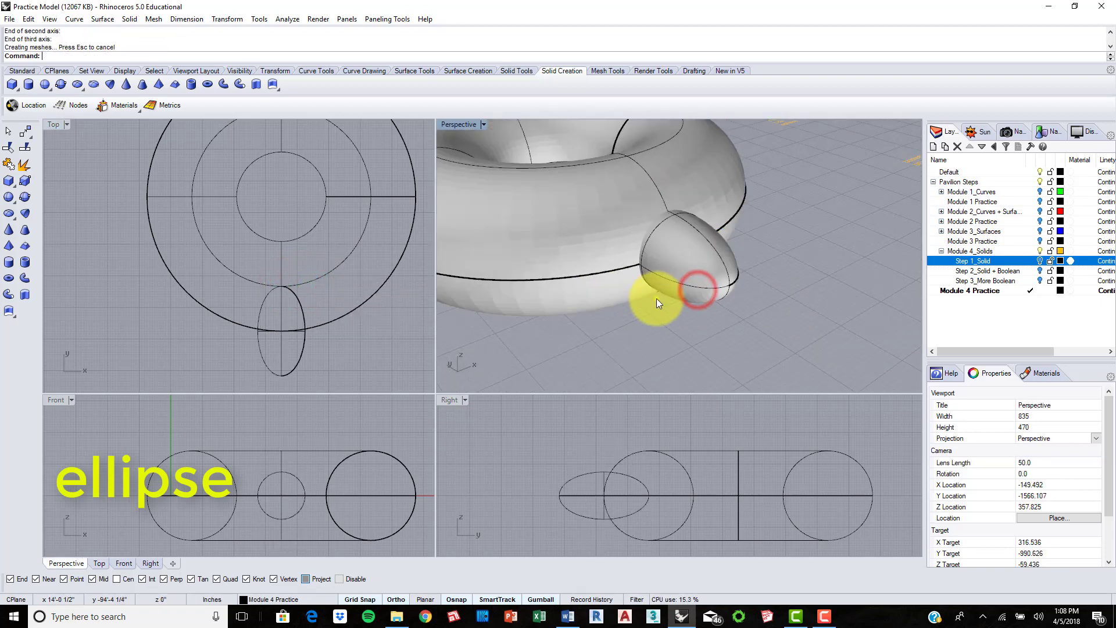
- Stretch the ellipsoid lengthwise and move it inward along Y toward the torus's center
{"action": "right_click_drag", "start_coordinate": [654, 299], "coordinate": [743, 249]}
{"action": "left_click", "coordinate": [744, 247]}
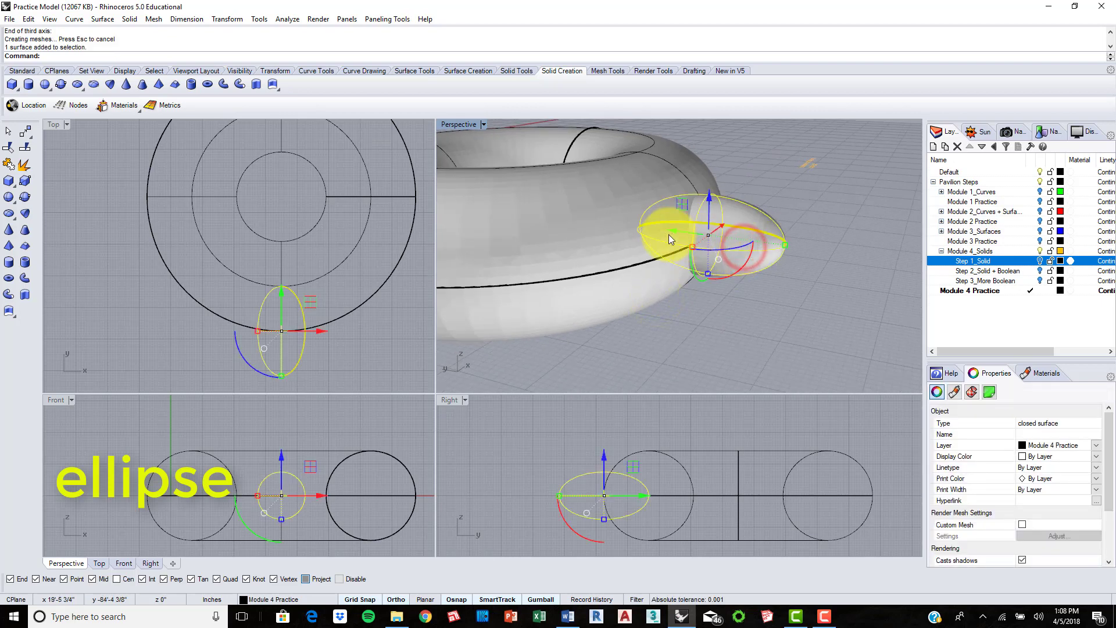
{"action": "left_click_drag", "start_coordinate": [783, 247], "coordinate": [808, 247]}
{"action": "left_click_drag", "start_coordinate": [679, 232], "coordinate": [625, 228]}
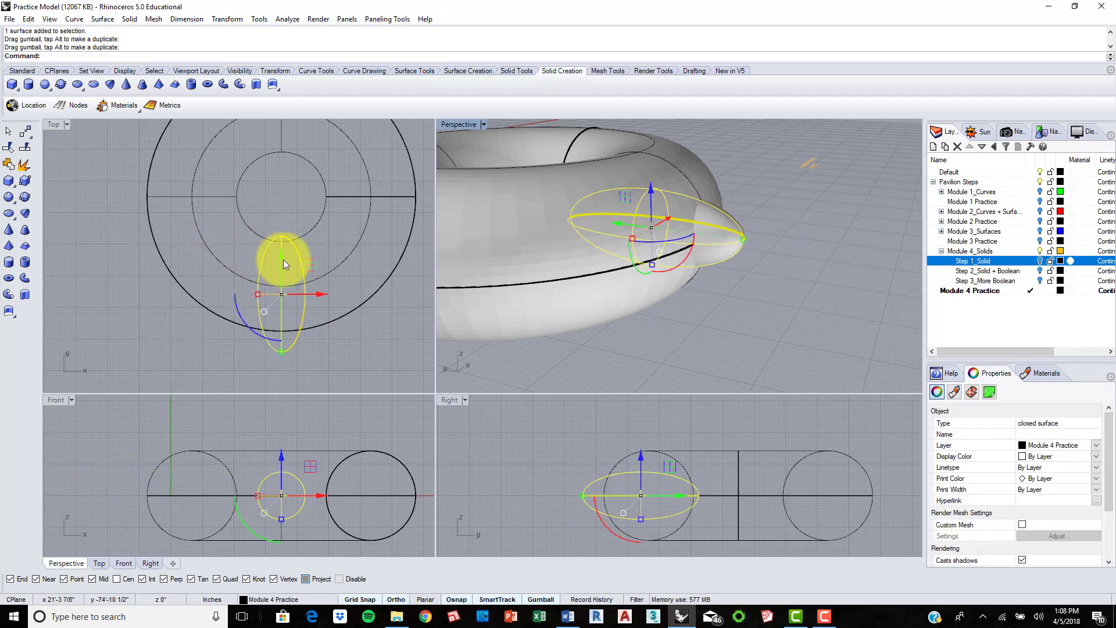
{"action": "left_click_drag", "start_coordinate": [283, 259], "coordinate": [281, 249]}
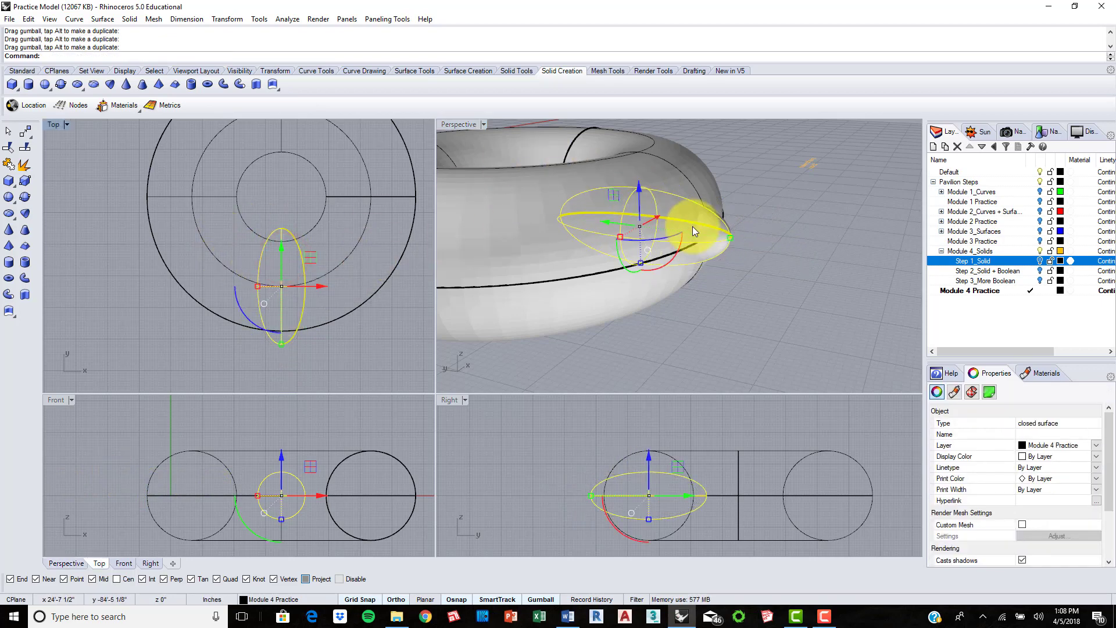
- Widen the ellipsoid along X and lengthen it along Y so it projects farther beyond the torus's outer edge
{"action": "left_click_drag", "start_coordinate": [258, 289], "coordinate": [248, 282]}
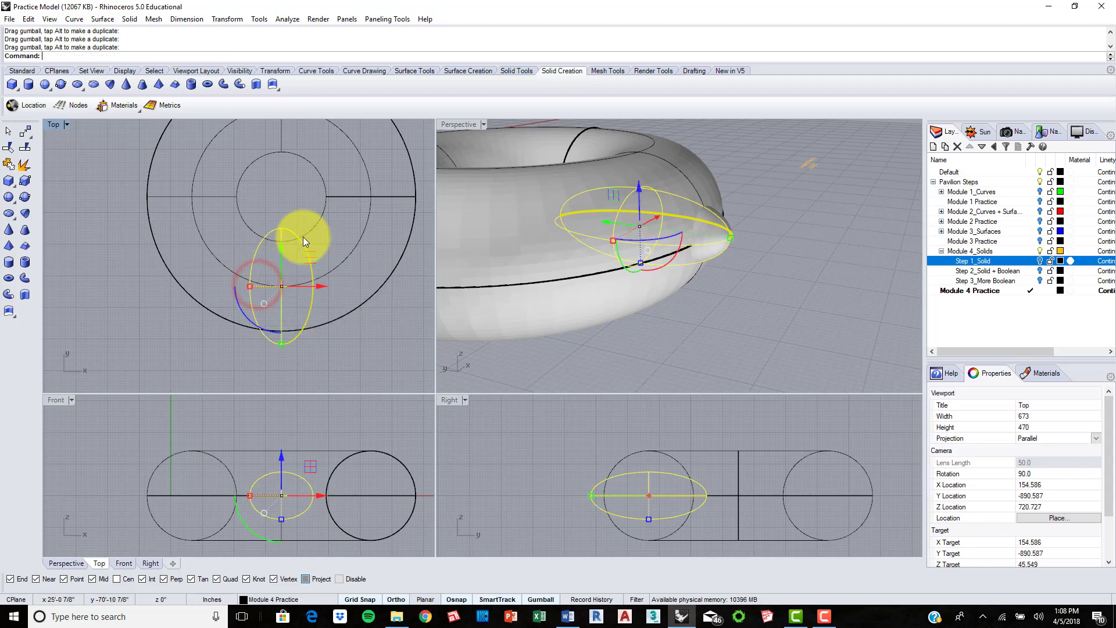
{"action": "scroll", "coordinate": [302, 236], "scroll_direction": "down", "scroll_amount": 2}
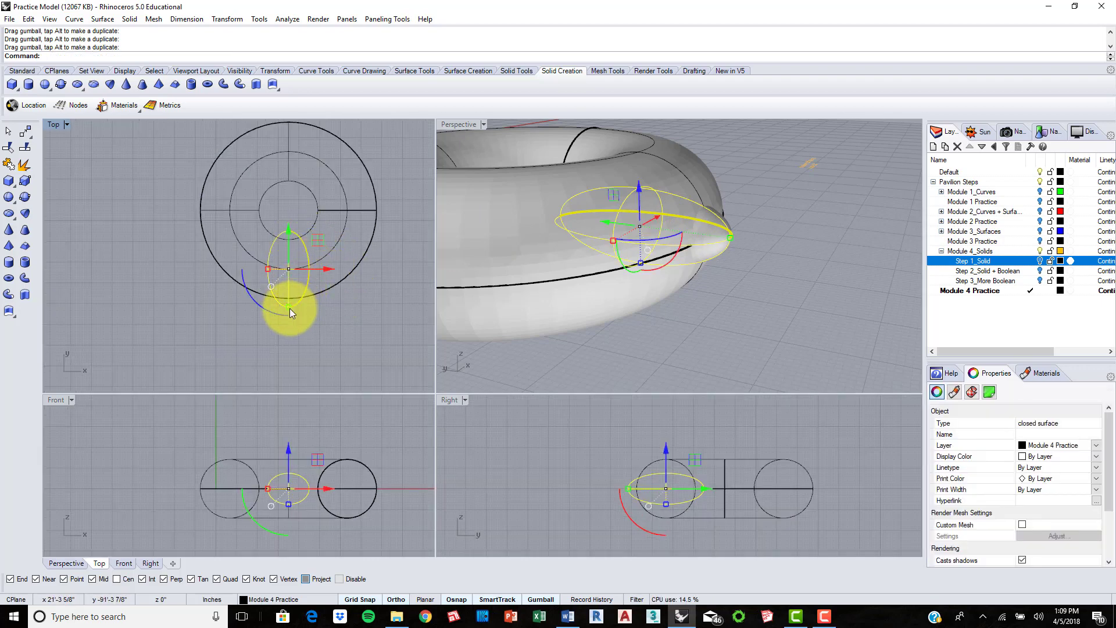
{"action": "left_click_drag", "start_coordinate": [290, 308], "coordinate": [288, 318]}
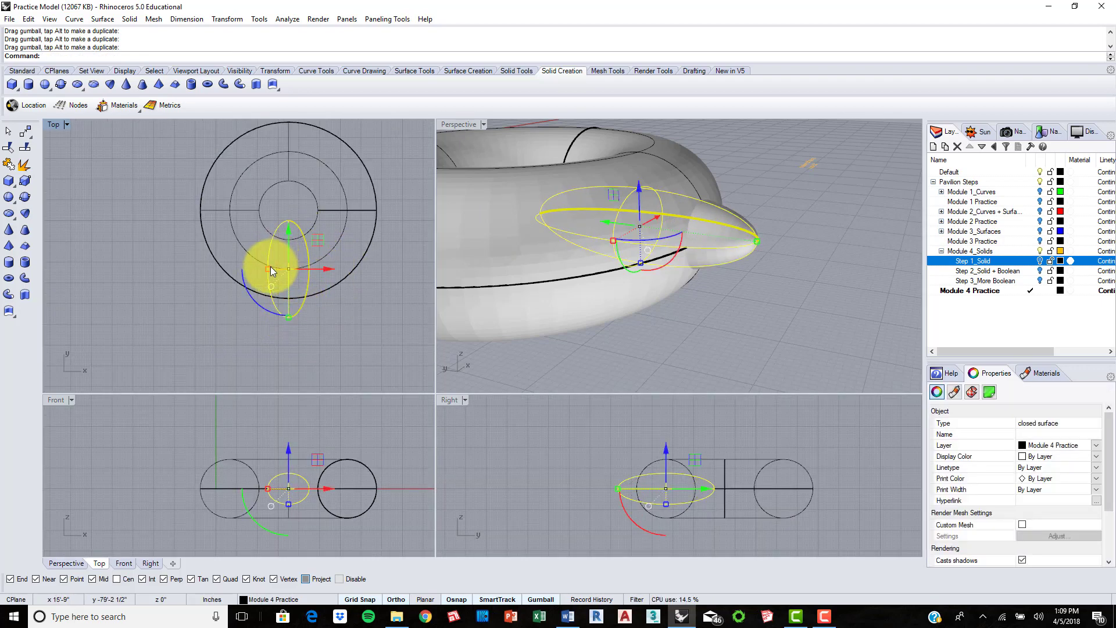
{"action": "left_click_drag", "start_coordinate": [271, 266], "coordinate": [257, 267]}
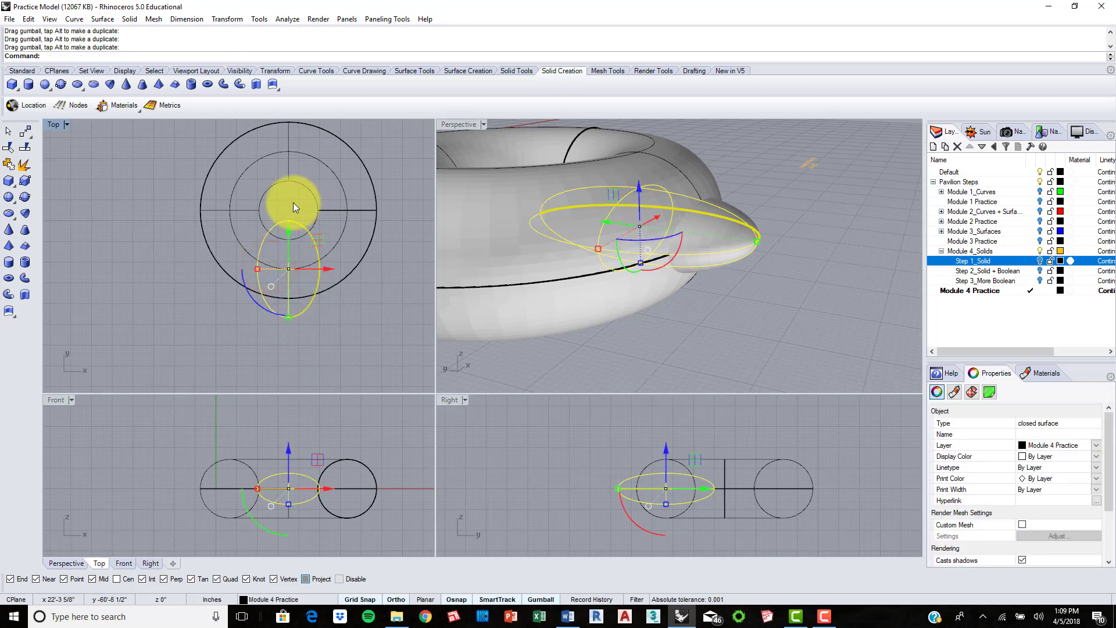
- Rotate-copy the ellipsoid around the torus's center with Copy=Yes, placing three copies at free angles with Grid Snap and Ortho off
{"action": "key", "text": "Return"}
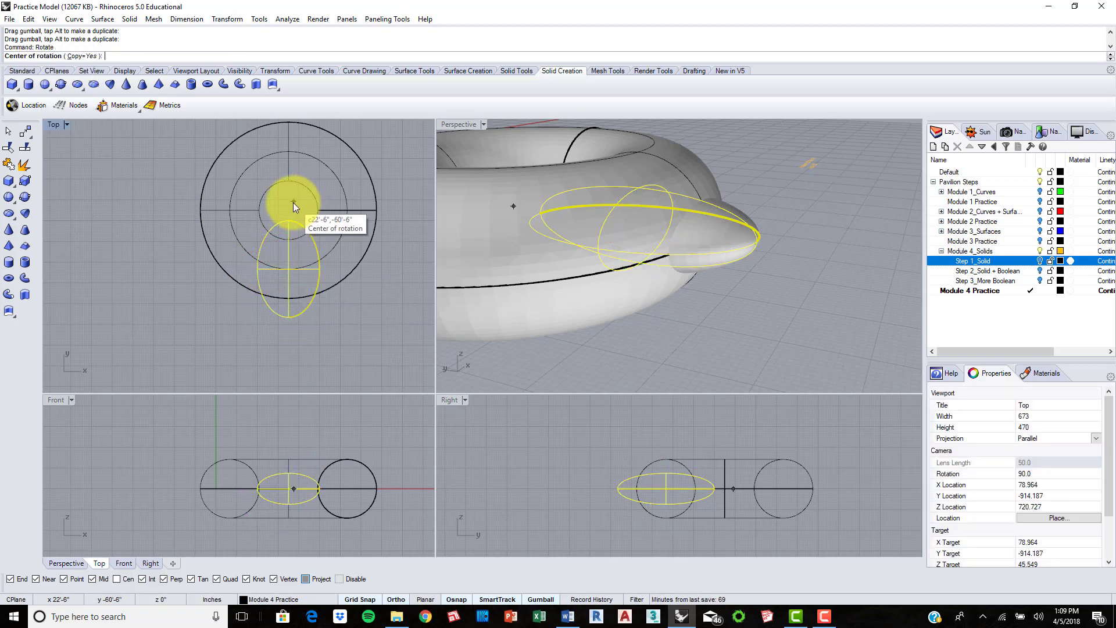
{"action": "left_click", "coordinate": [286, 208]}
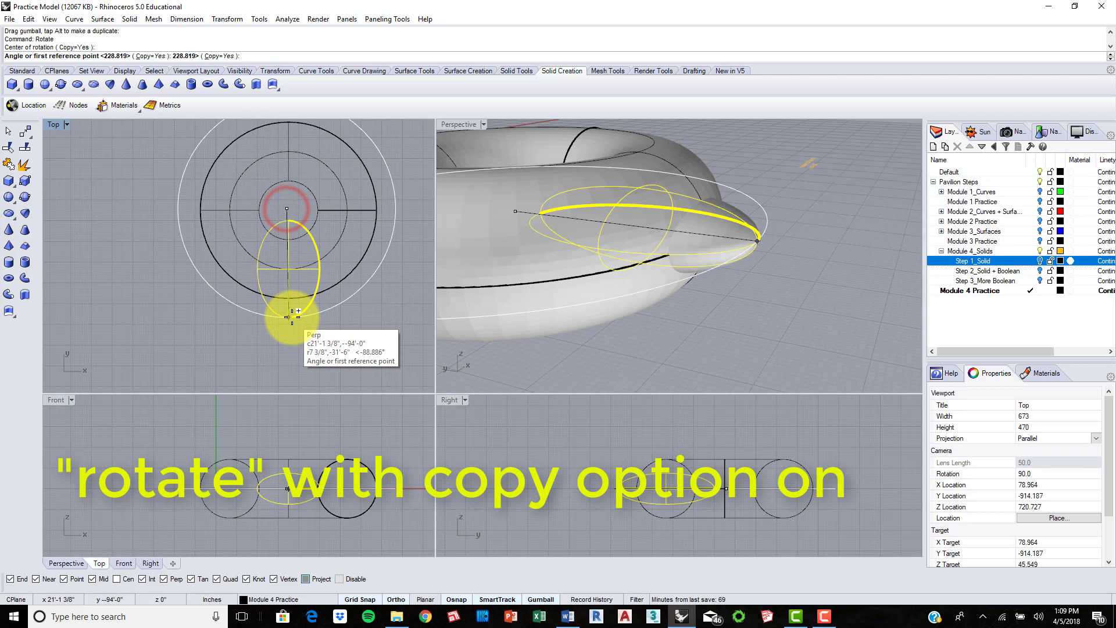
{"action": "left_click", "coordinate": [289, 317]}
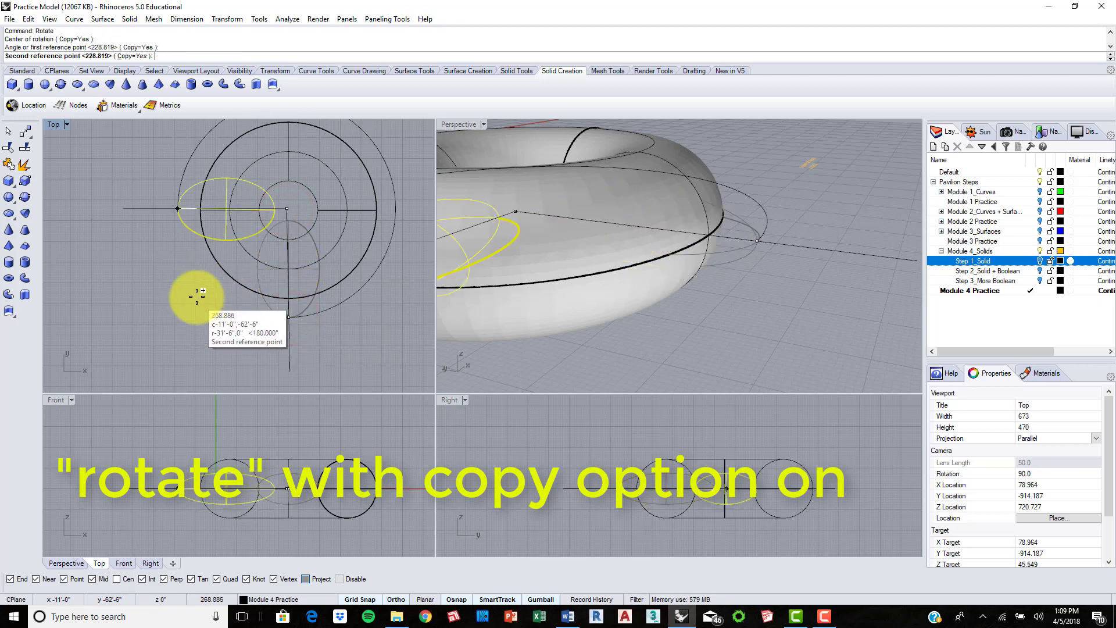
{"action": "left_click", "coordinate": [360, 599]}
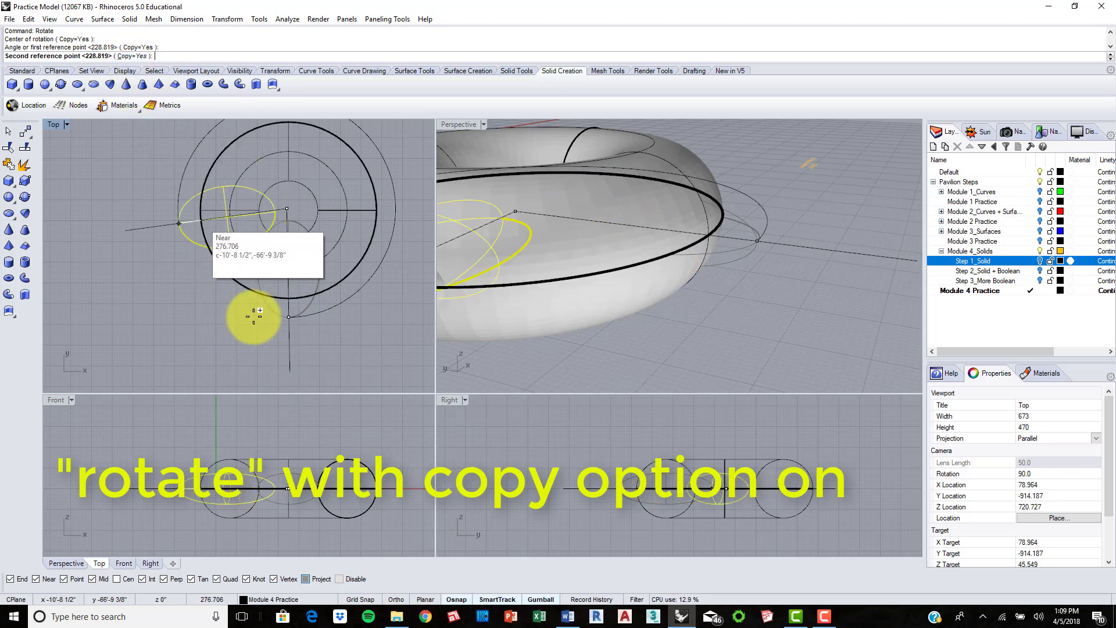
{"action": "left_click", "coordinate": [214, 318]}
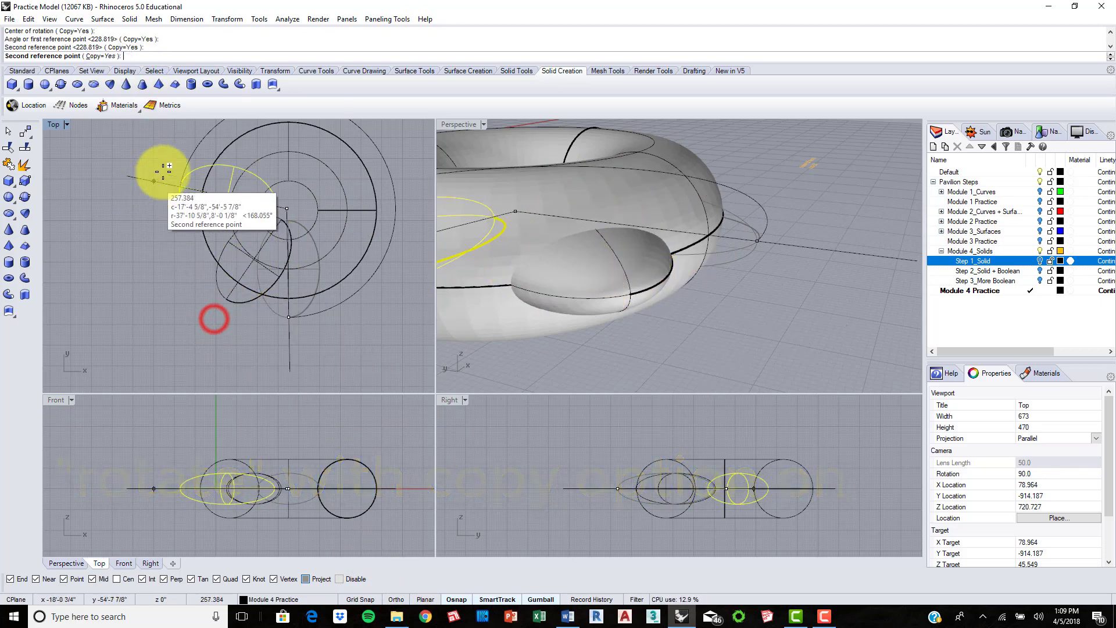
{"action": "left_click", "coordinate": [186, 135]}
{"action": "right_click_drag", "start_coordinate": [399, 159], "coordinate": [299, 198]}
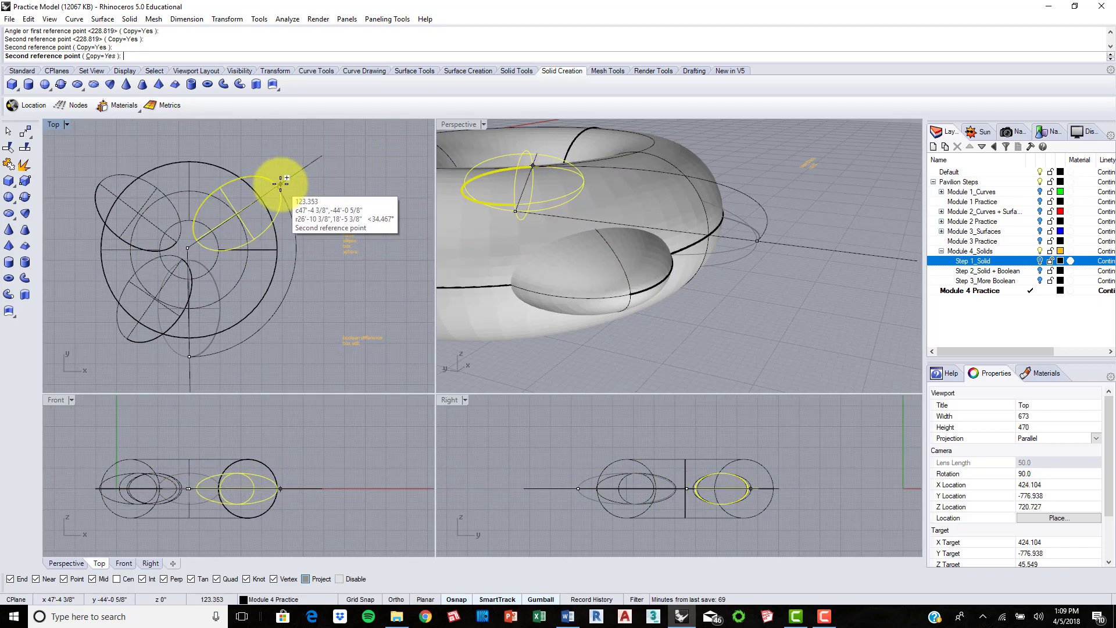
{"action": "left_click", "coordinate": [340, 189]}
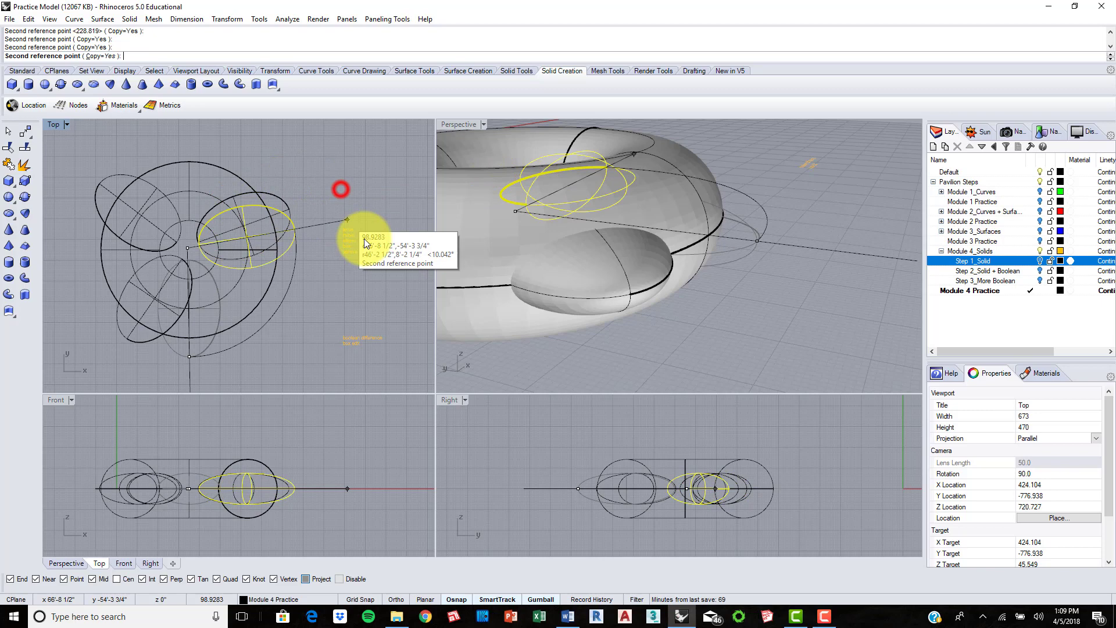
{"action": "right_click", "coordinate": [334, 198]}
- Narrow the ellipsoid copy on the torus's back-right side and increase its height
{"action": "right_click_drag", "start_coordinate": [293, 187], "coordinate": [375, 176]}
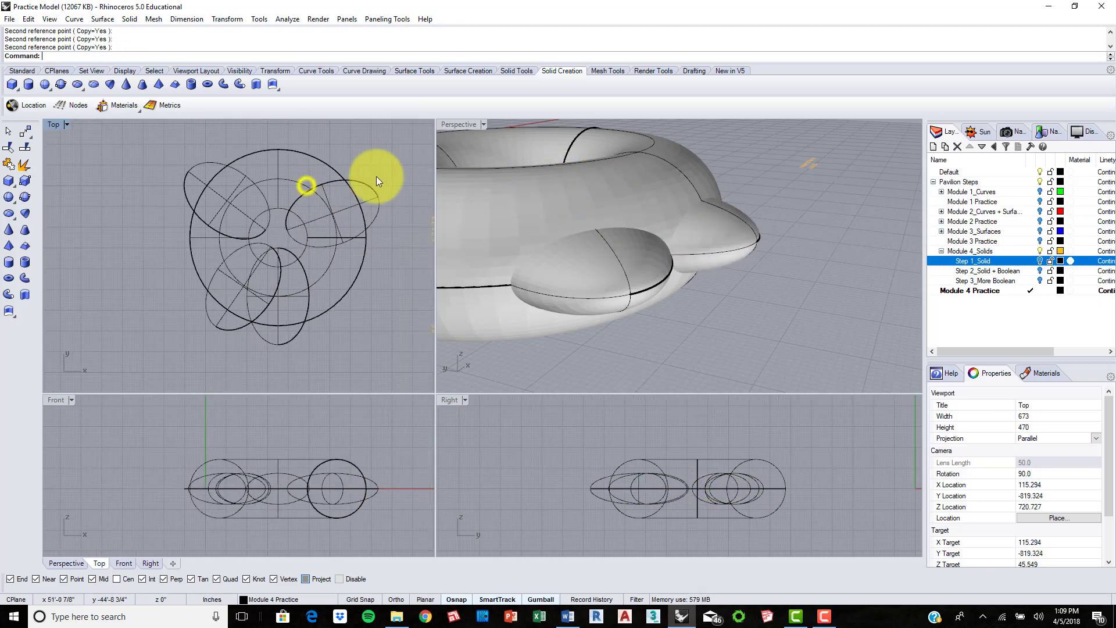
{"action": "left_click", "coordinate": [366, 181]}
{"action": "scroll", "coordinate": [350, 251], "scroll_direction": "up", "scroll_amount": 3}
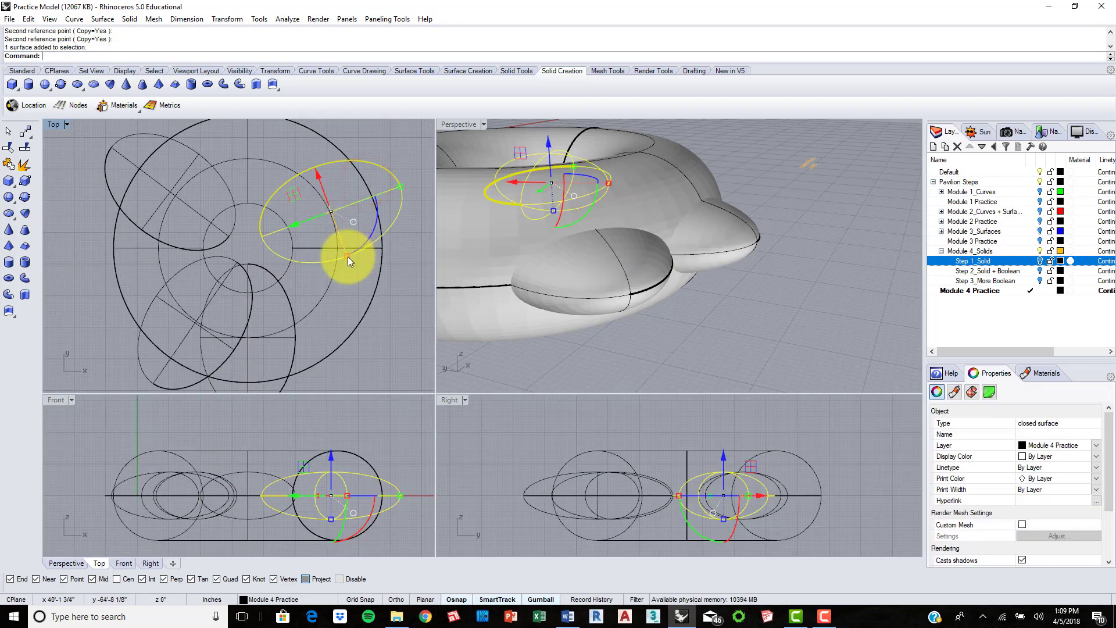
{"action": "left_click_drag", "start_coordinate": [347, 257], "coordinate": [343, 243]}
{"action": "left_click", "coordinate": [553, 210]}
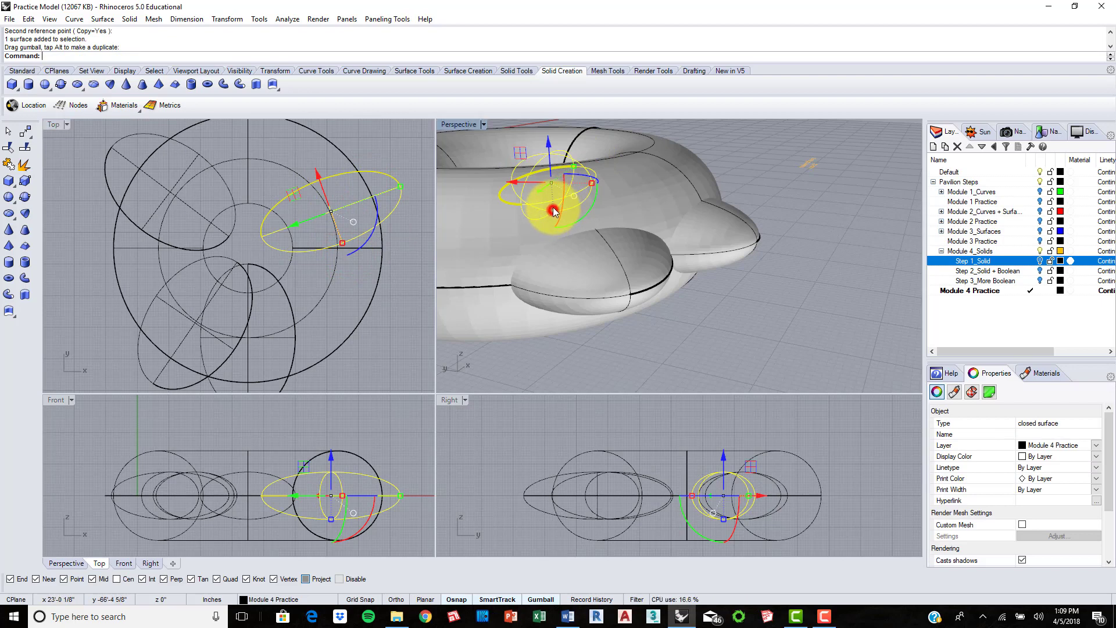
{"action": "left_click_drag", "start_coordinate": [553, 210], "coordinate": [553, 222]}
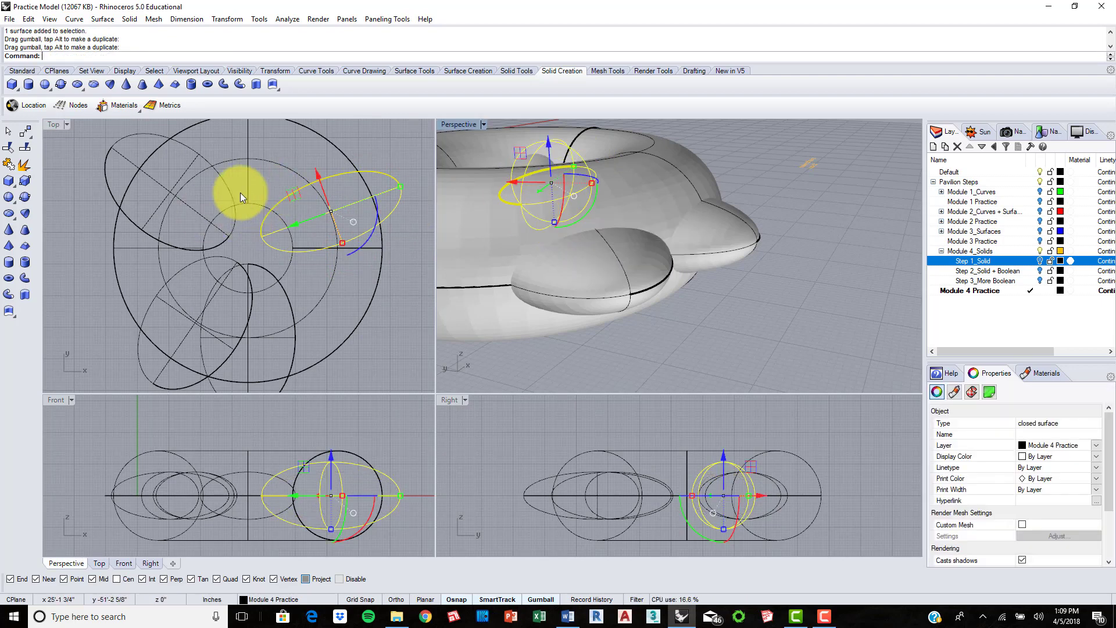
- Shorten the back-left ellipsoid copy along its long axis and move it outward to the torus's outer edge
{"action": "left_click", "coordinate": [145, 132]}
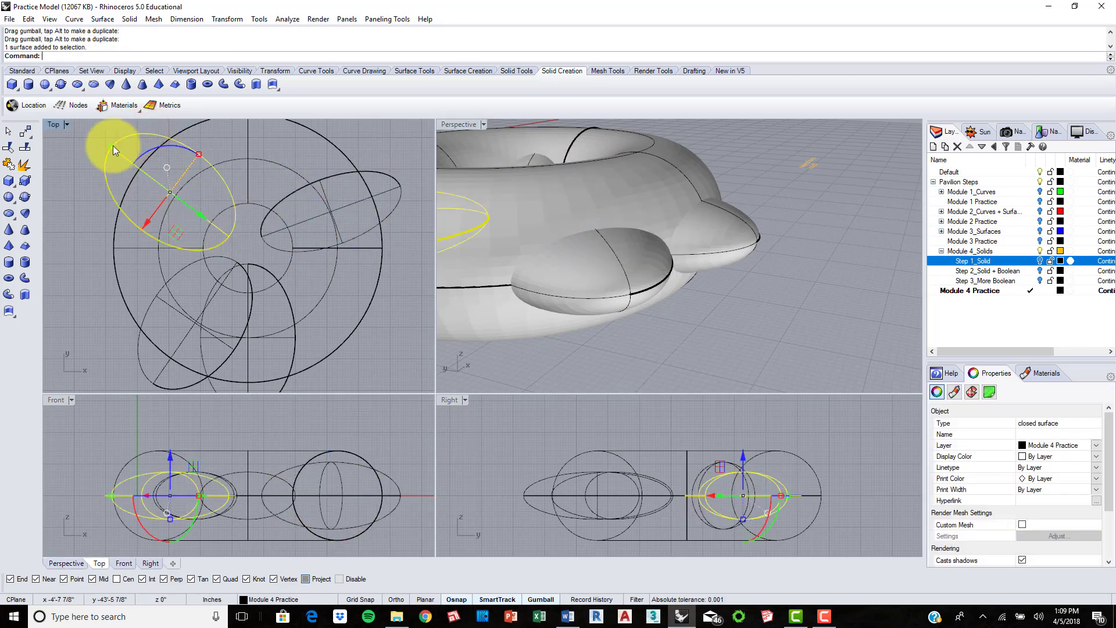
{"action": "left_click_drag", "start_coordinate": [114, 150], "coordinate": [122, 207]}
{"action": "left_click_drag", "start_coordinate": [203, 106], "coordinate": [180, 129]}
{"action": "scroll", "coordinate": [235, 231], "scroll_direction": "down", "scroll_amount": 2}
{"action": "right_click_drag", "start_coordinate": [242, 232], "coordinate": [257, 186]}
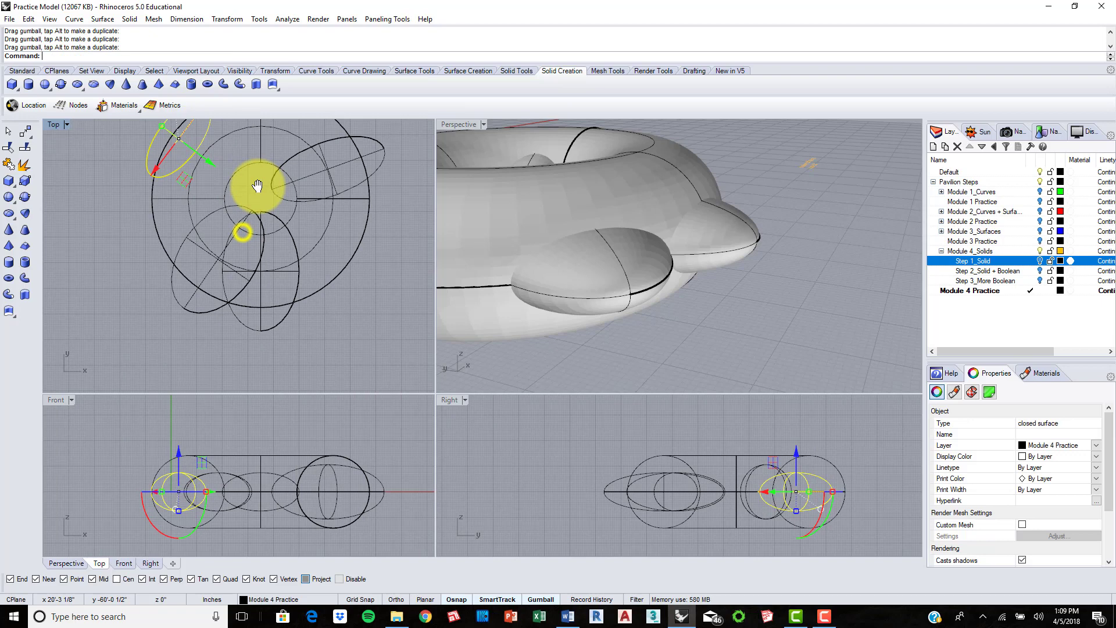
{"action": "left_click", "coordinate": [254, 189]}
{"action": "scroll", "coordinate": [221, 187], "scroll_direction": "down", "scroll_amount": 2}
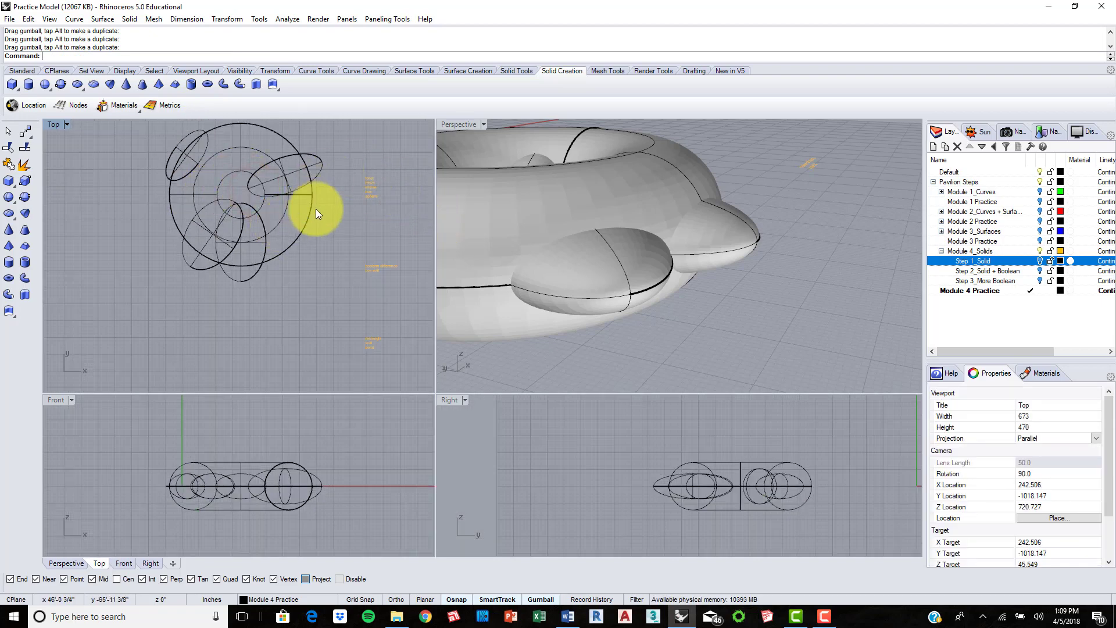
- Select the torus with its four ellipsoids and move them together in the negative X direction
{"action": "scroll", "coordinate": [622, 189], "scroll_direction": "down", "scroll_amount": 3}
{"action": "right_click_drag", "start_coordinate": [622, 189], "coordinate": [588, 226]}
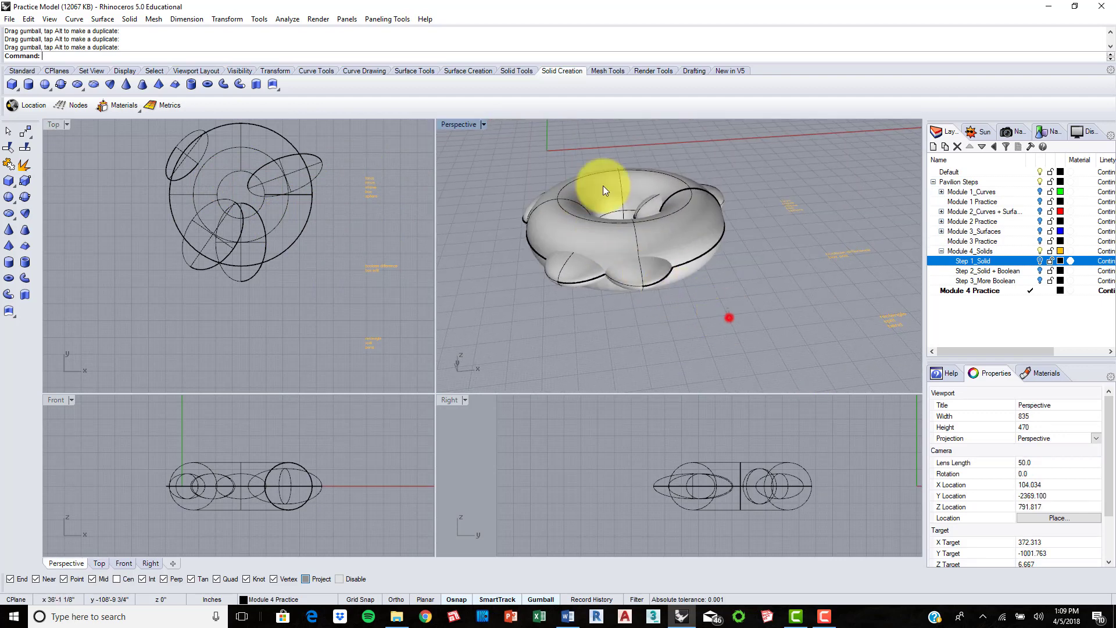
{"action": "left_click_drag", "start_coordinate": [515, 144], "coordinate": [516, 145]}
{"action": "scroll", "coordinate": [529, 156], "scroll_direction": "down", "scroll_amount": 5}
{"action": "left_click_drag", "start_coordinate": [624, 195], "coordinate": [554, 194]}
- Show the Step 1_Solid layer to compare the example with the practice solids, and hide the layer again
{"action": "right_click_drag", "start_coordinate": [626, 157], "coordinate": [710, 156], "text": "shift"}
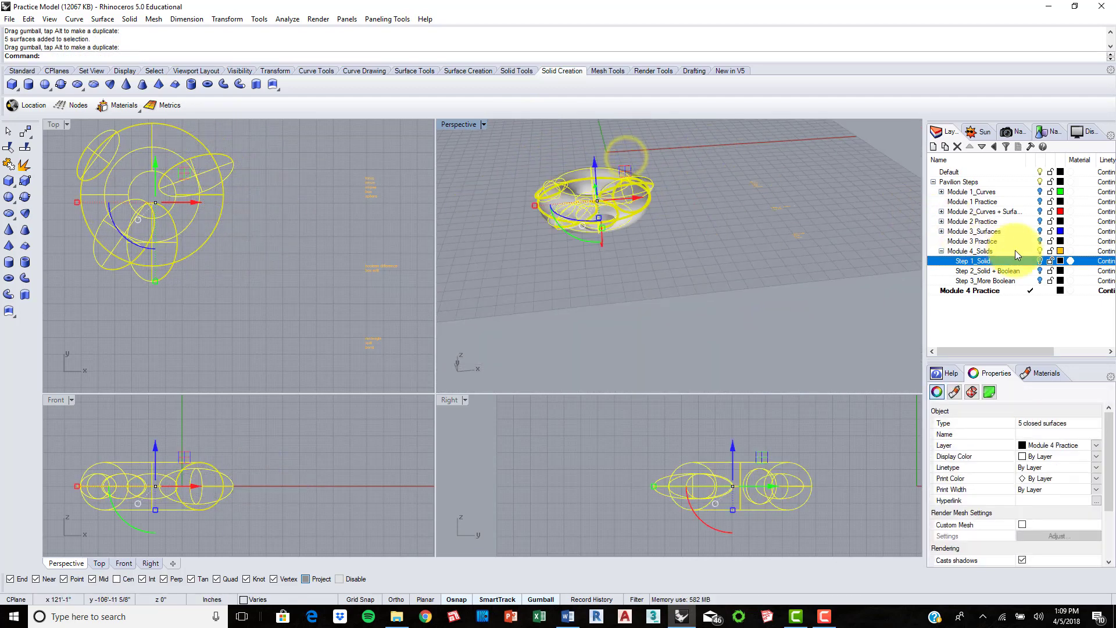
{"action": "left_click", "coordinate": [1040, 261]}
{"action": "scroll", "coordinate": [751, 208], "scroll_direction": "up", "scroll_amount": 5}
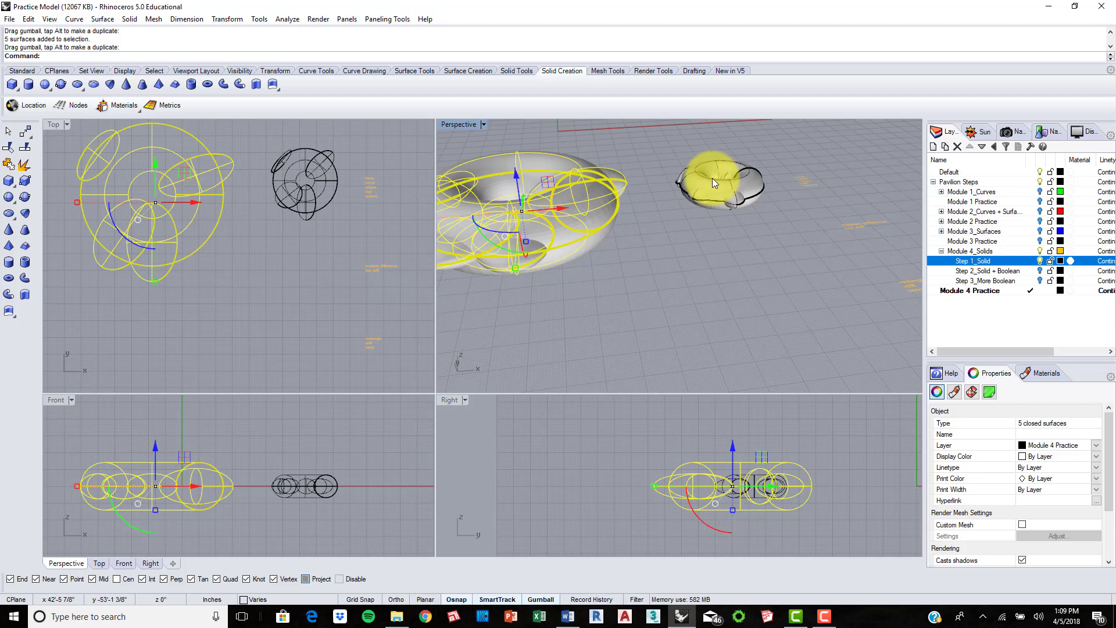
{"action": "scroll", "coordinate": [755, 177], "scroll_direction": "down", "scroll_amount": 3}
{"action": "left_click", "coordinate": [693, 242]}
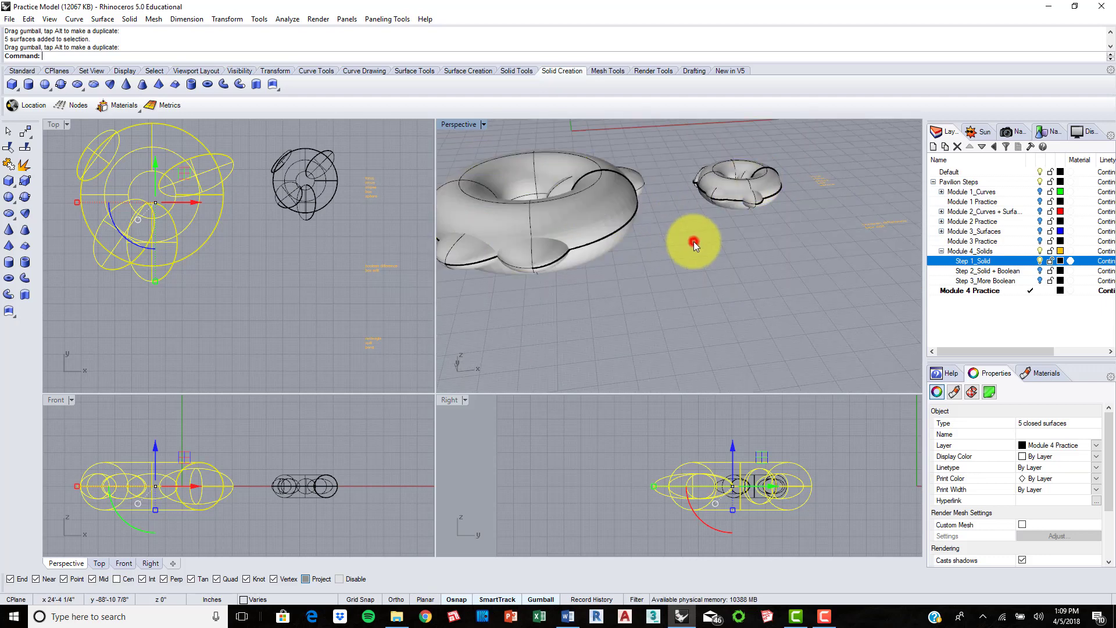
{"action": "left_click", "coordinate": [1040, 261]}
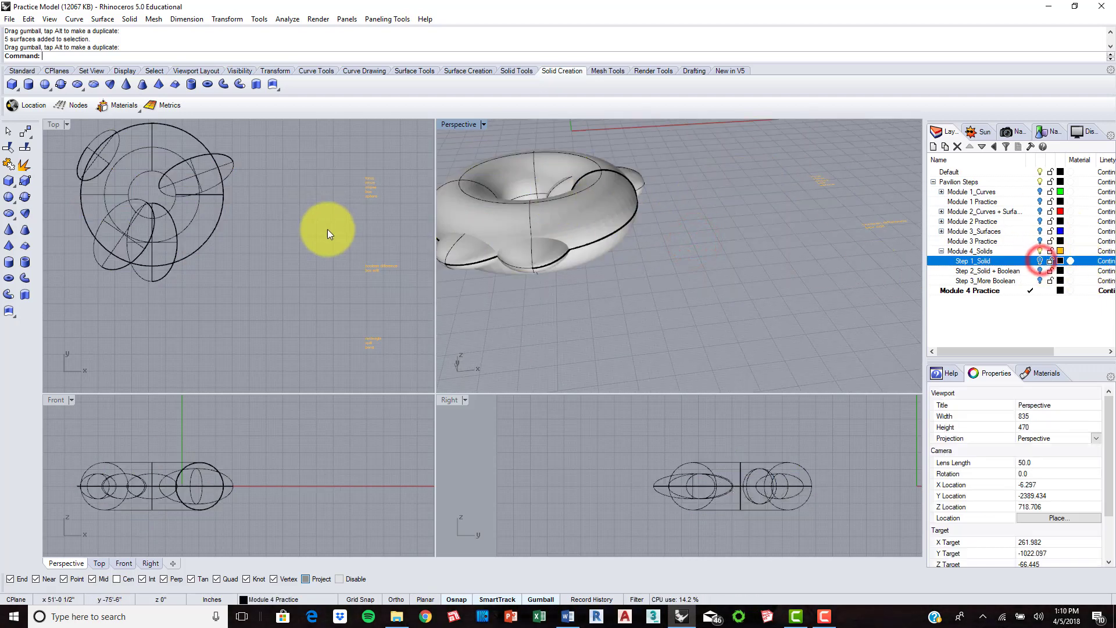
- Copy the torus and its four ellipsoids along negative Y to a spot in front of the original set
{"action": "right_click_drag", "start_coordinate": [312, 202], "coordinate": [394, 232]}
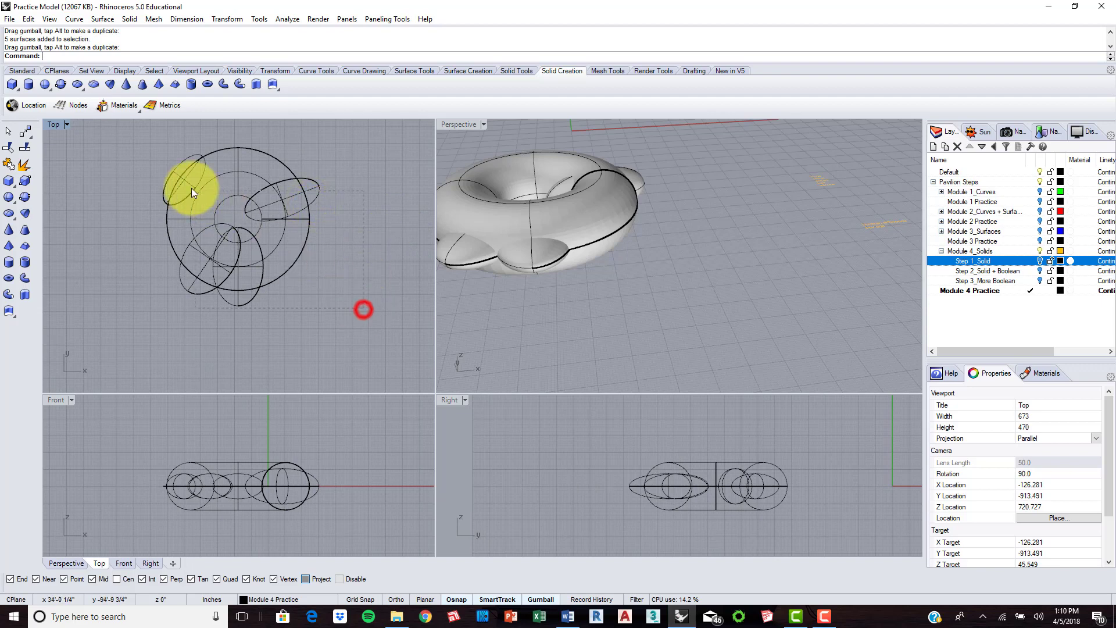
{"action": "left_click", "coordinate": [191, 192]}
{"action": "scroll", "coordinate": [169, 154], "scroll_direction": "down", "scroll_amount": 3}
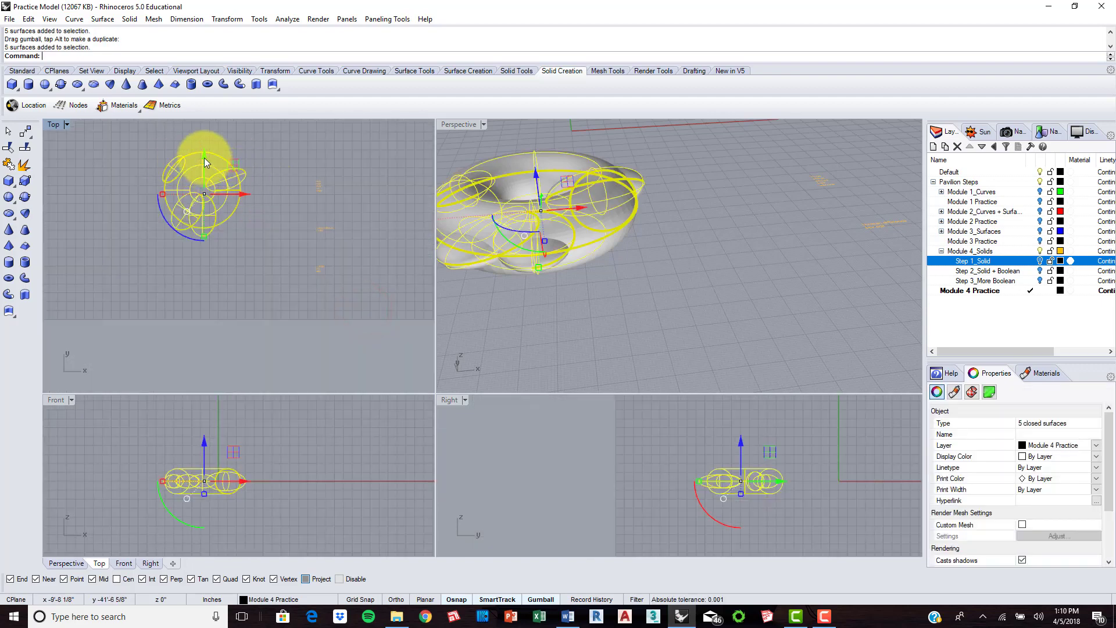
{"action": "left_click_drag", "start_coordinate": [204, 158], "coordinate": [201, 229]}
{"action": "left_click", "coordinate": [286, 227]}
{"action": "scroll", "coordinate": [236, 250], "scroll_direction": "up", "scroll_amount": 3}
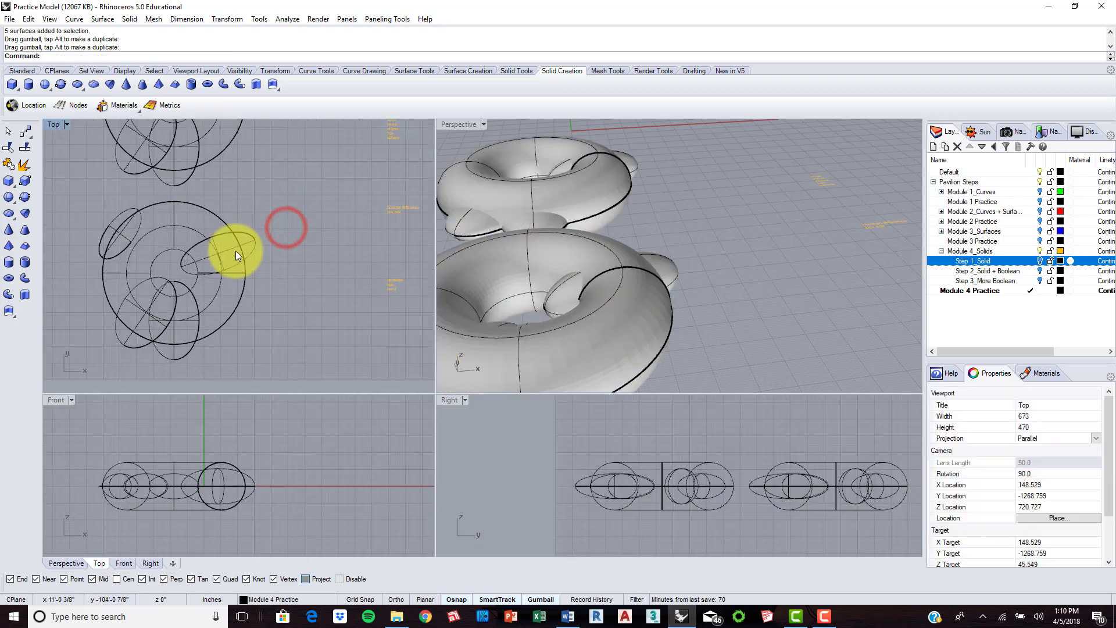
- Subtract the four intersecting ellipsoids from the front torus with BooleanDifference
{"action": "right_click_drag", "start_coordinate": [368, 216], "coordinate": [323, 198]}
{"action": "scroll", "coordinate": [305, 210], "scroll_direction": "up", "scroll_amount": 7}
{"action": "scroll", "coordinate": [305, 210], "scroll_direction": "down", "scroll_amount": 7}
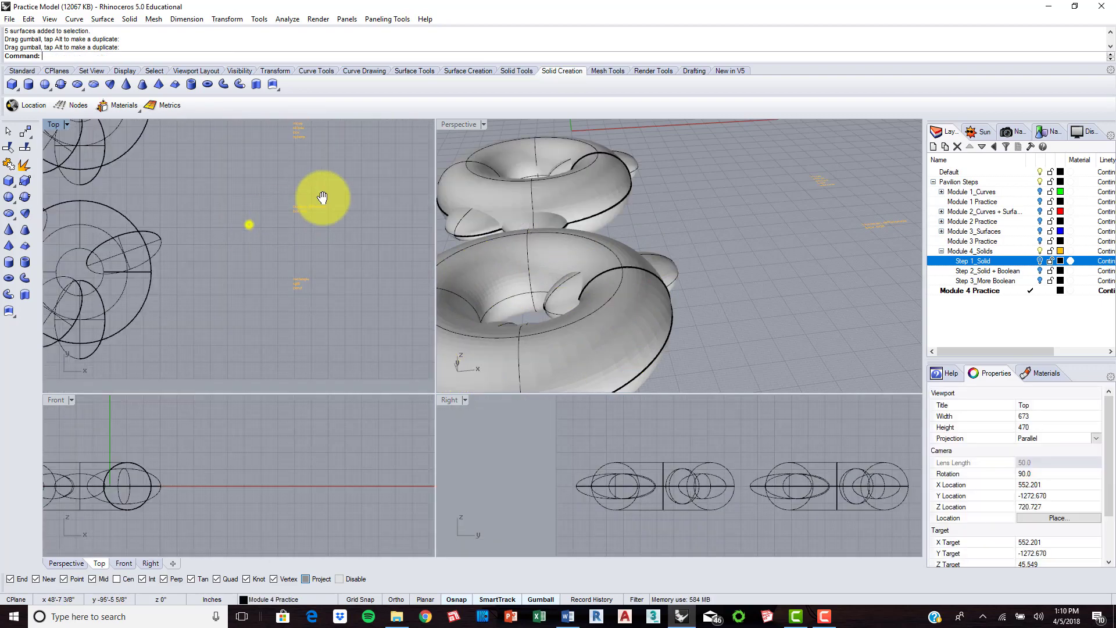
{"action": "key", "text": "Left"}
{"action": "key", "text": "Left"}
{"action": "key", "text": "Left"}
{"action": "key", "text": "Down"}
{"action": "scroll", "coordinate": [225, 186], "scroll_direction": "up", "scroll_amount": 3}
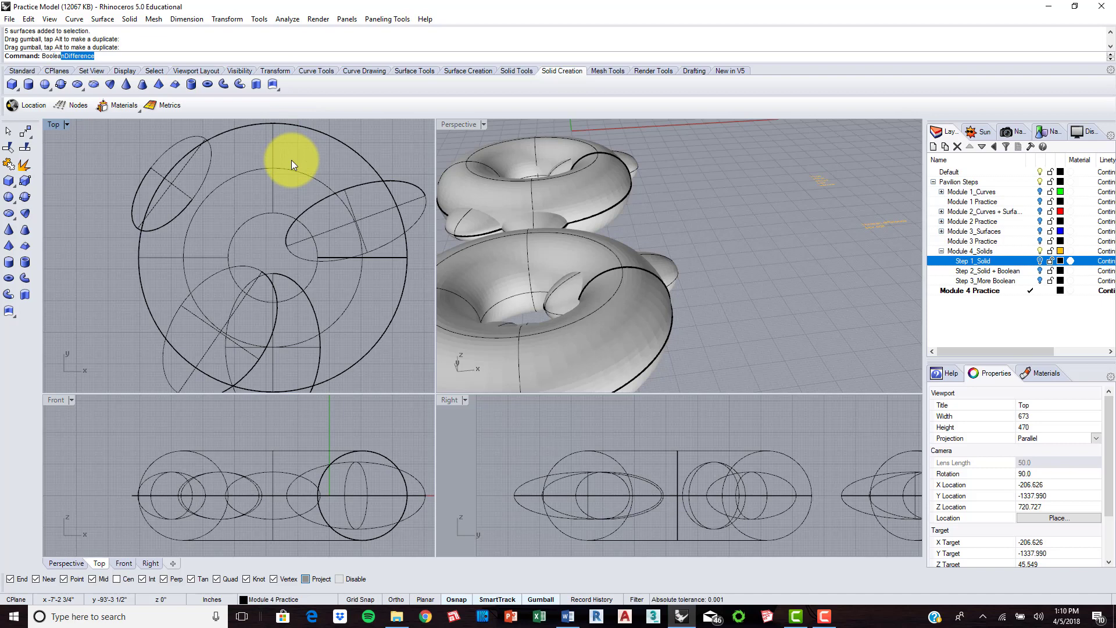
{"action": "type", "text": "lean"}
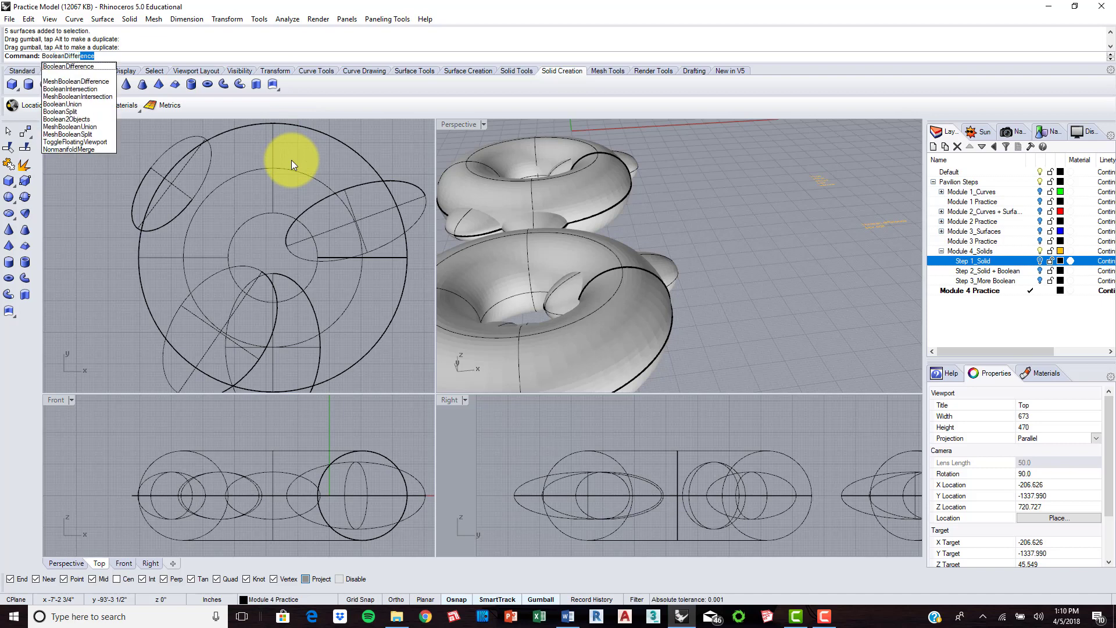
{"action": "type", "text": "Differ"}
{"action": "key", "text": "Return"}
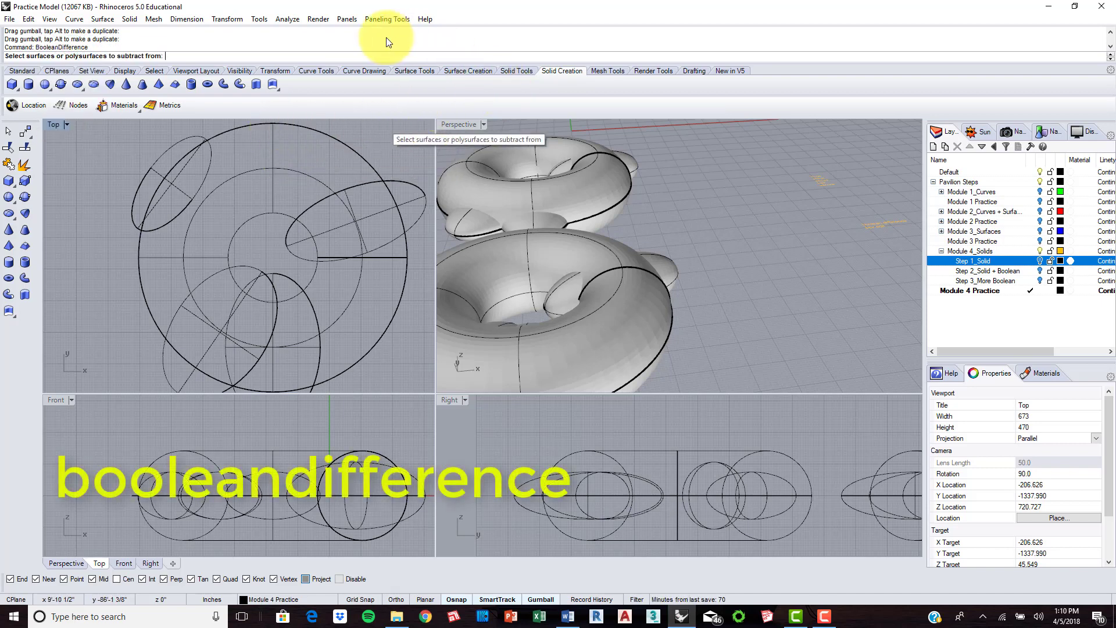
{"action": "left_click", "coordinate": [517, 71]}
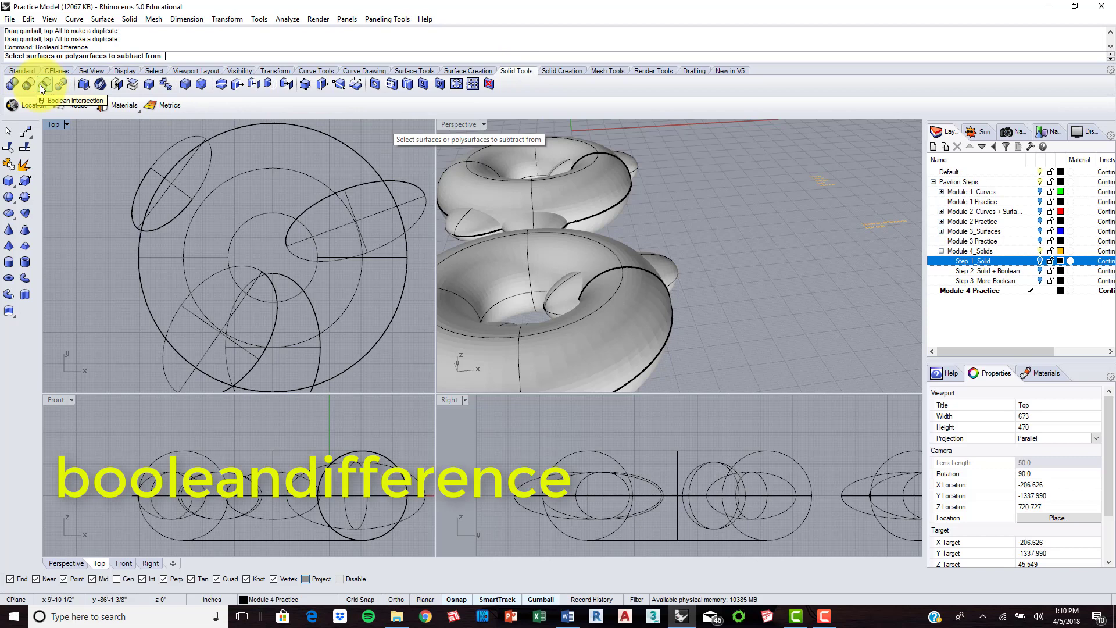
{"action": "scroll", "coordinate": [219, 165], "scroll_direction": "down", "scroll_amount": 4}
{"action": "right_click_drag", "start_coordinate": [312, 145], "coordinate": [312, 172]}
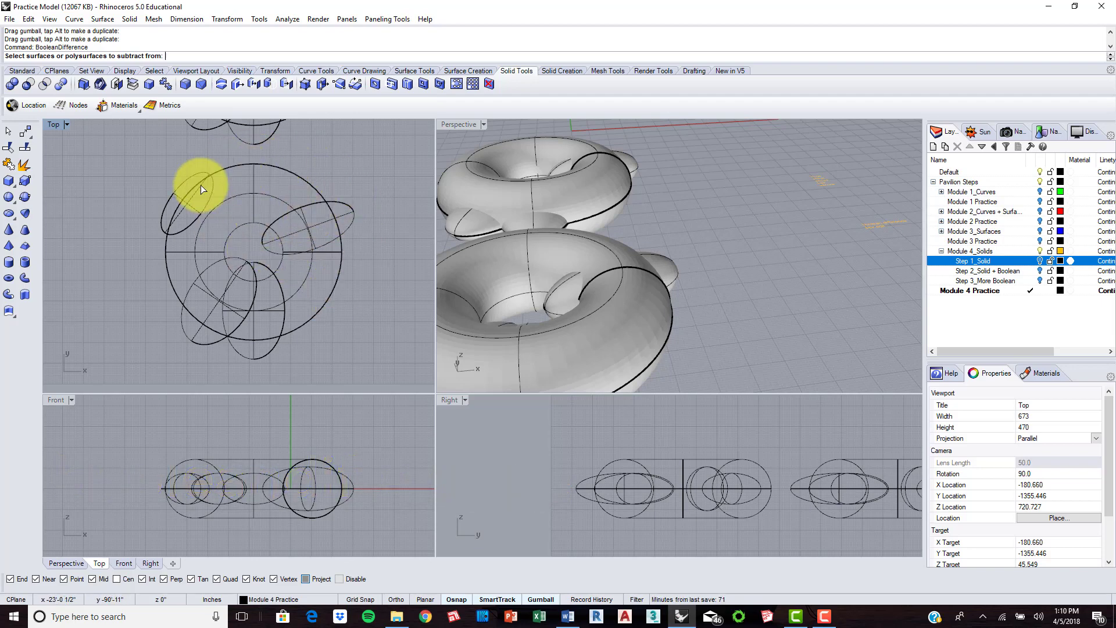
{"action": "left_click", "coordinate": [288, 170]}
{"action": "key", "text": "Return"}
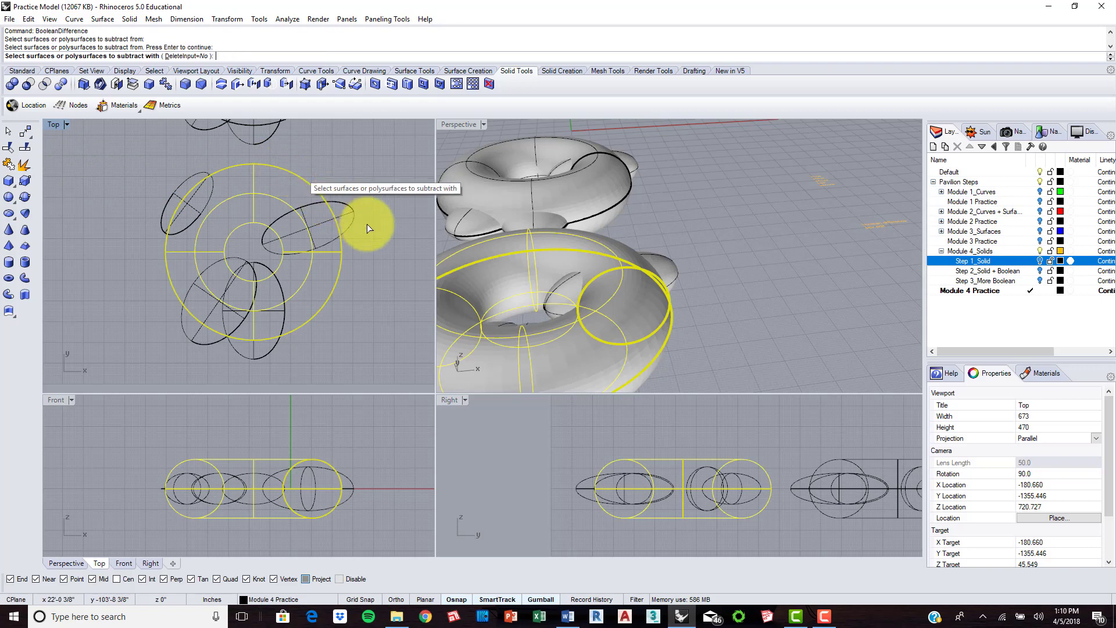
{"action": "left_click", "coordinate": [353, 208]}
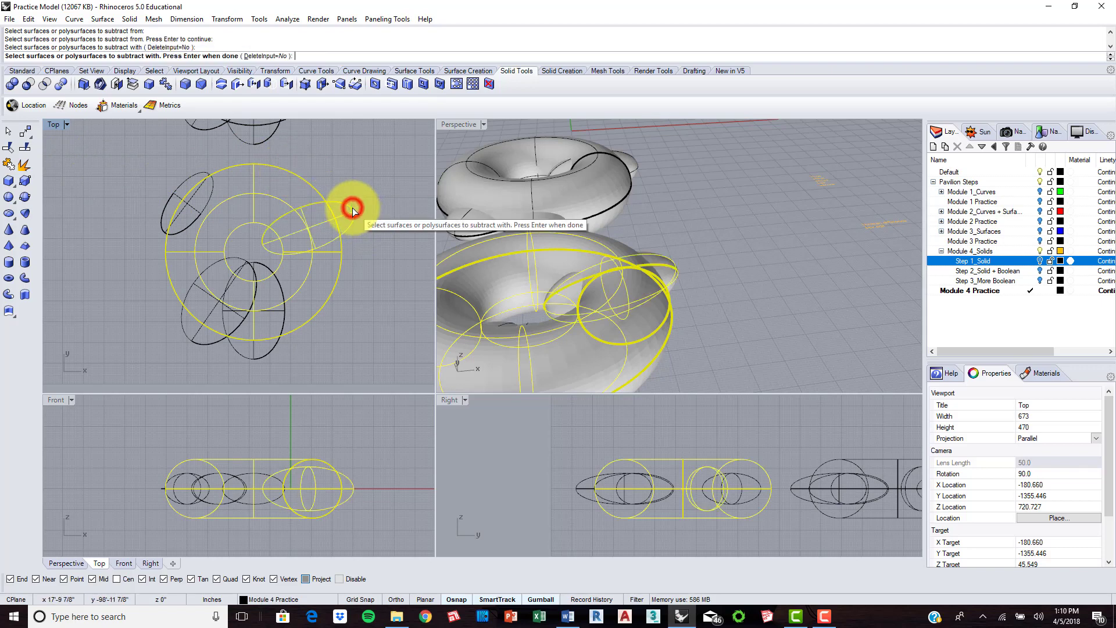
{"action": "left_click", "coordinate": [194, 344]}
{"action": "left_click", "coordinate": [185, 180]}
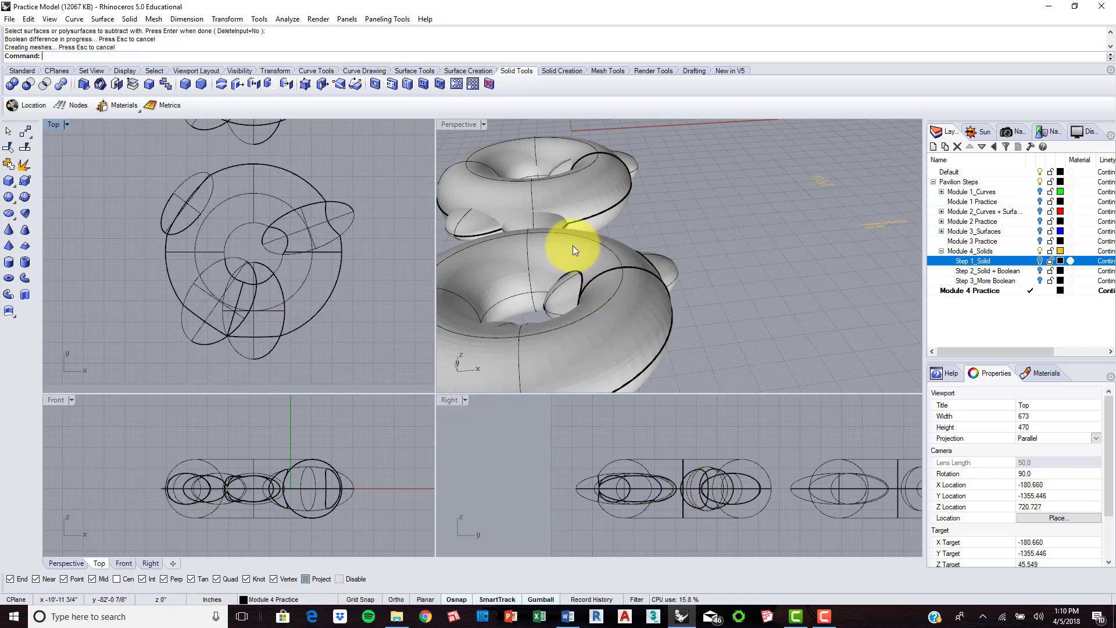
- Delete the four leftover cutting ellipsoids from the front torus to expose its carved openings
{"action": "right_click_drag", "start_coordinate": [303, 268], "coordinate": [314, 258]}
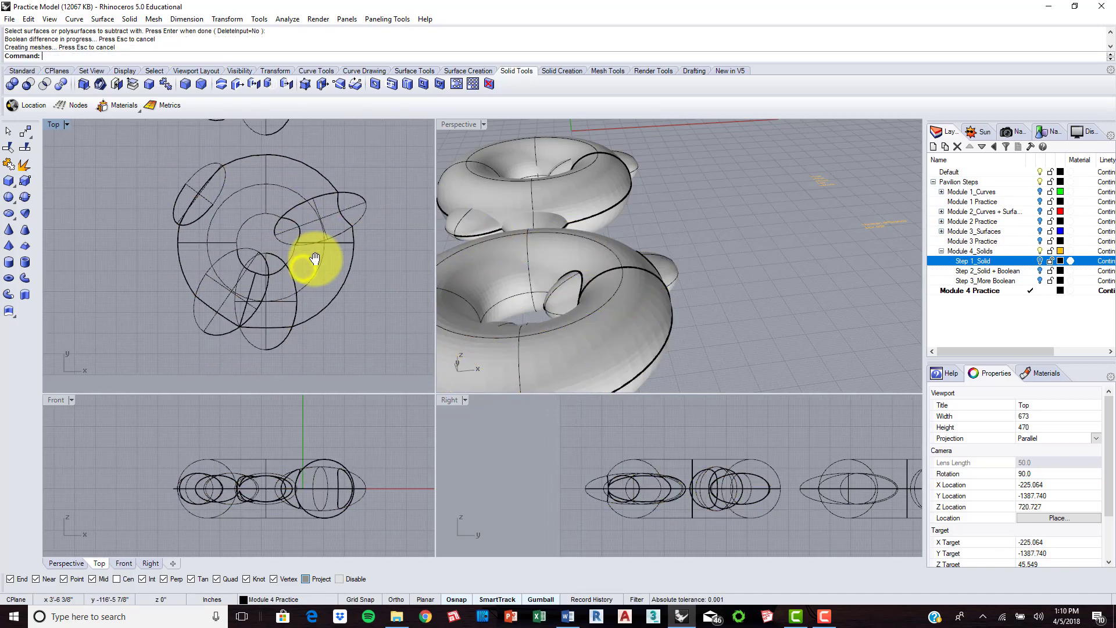
{"action": "left_click", "coordinate": [357, 185]}
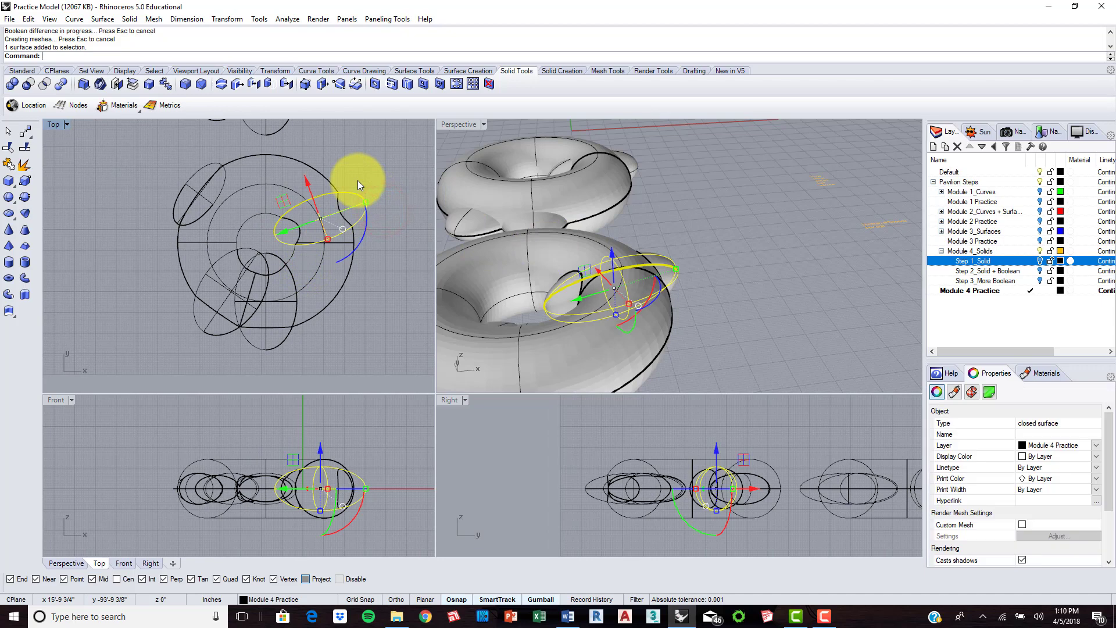
{"action": "key", "text": "Delete"}
{"action": "left_click", "coordinate": [192, 187]}
{"action": "key", "text": "Delete"}
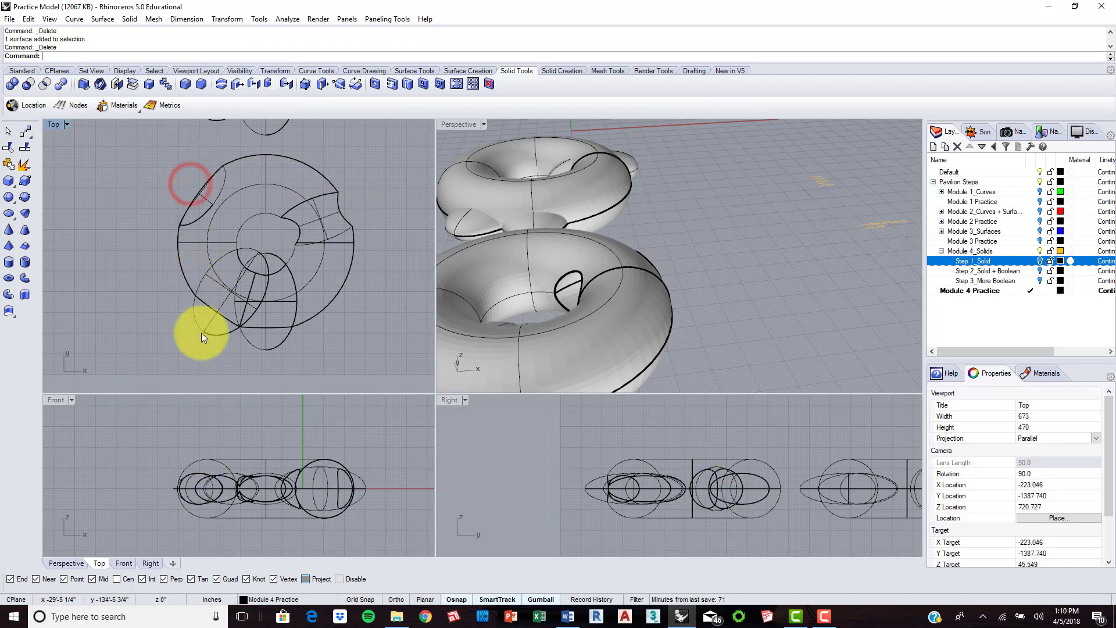
{"action": "left_click", "coordinate": [201, 334]}
{"action": "left_click", "coordinate": [267, 346]}
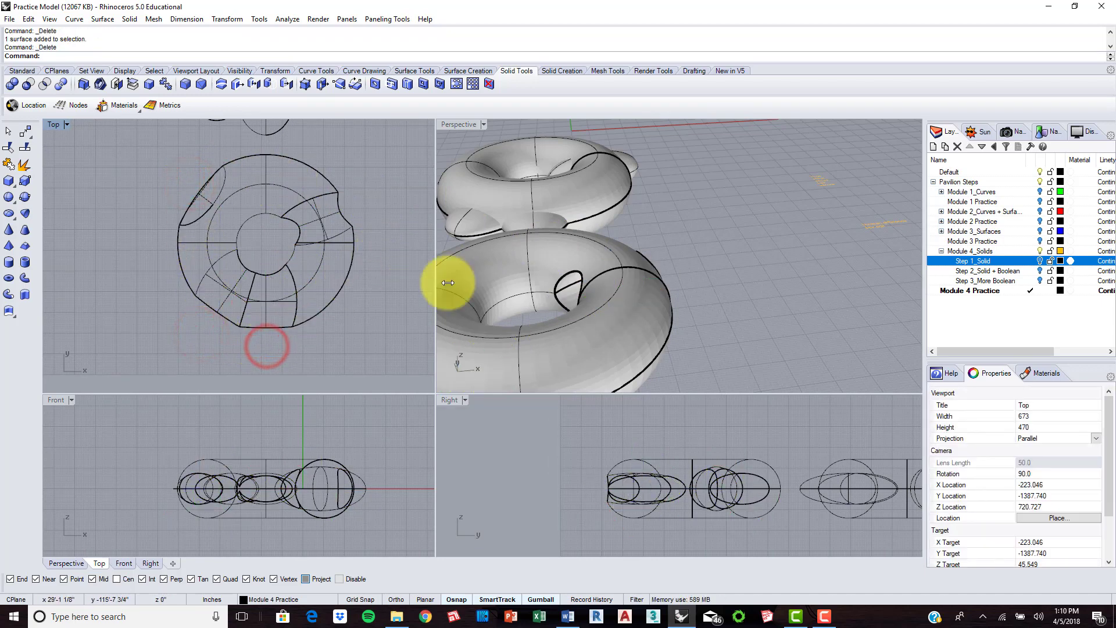
{"action": "scroll", "coordinate": [647, 240], "scroll_direction": "down", "scroll_amount": 5}
{"action": "scroll", "coordinate": [629, 293], "scroll_direction": "up", "scroll_amount": 7}
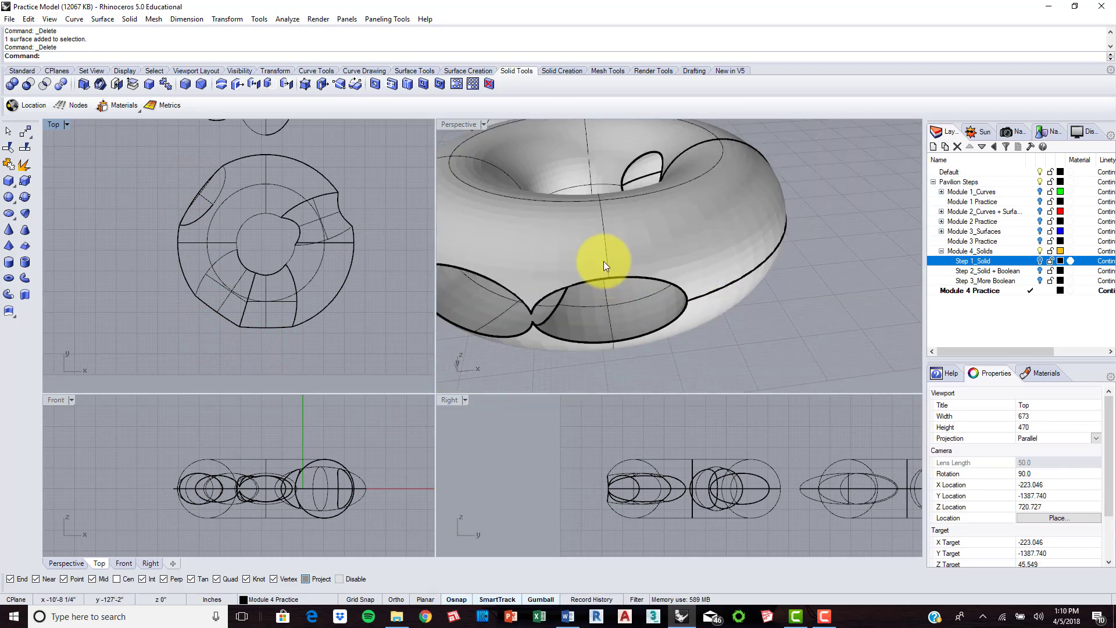
{"action": "right_click_drag", "start_coordinate": [603, 260], "coordinate": [770, 226]}
{"action": "right_click_drag", "start_coordinate": [662, 227], "coordinate": [720, 275]}
{"action": "right_click_drag", "start_coordinate": [797, 253], "coordinate": [423, 297]}
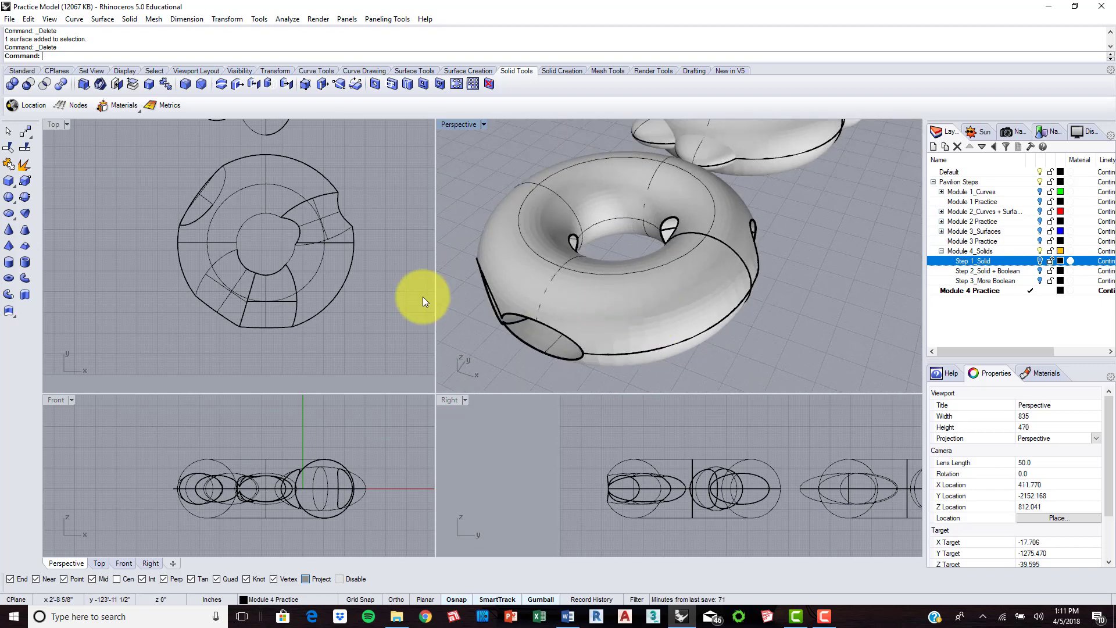
- Create a torus centred inside the carved front torus, with a radius of about 17' and a slightly smaller tube radius than the existing one
{"action": "left_click", "coordinate": [269, 236]}
{"action": "scroll", "coordinate": [269, 237], "scroll_direction": "up", "scroll_amount": 3}
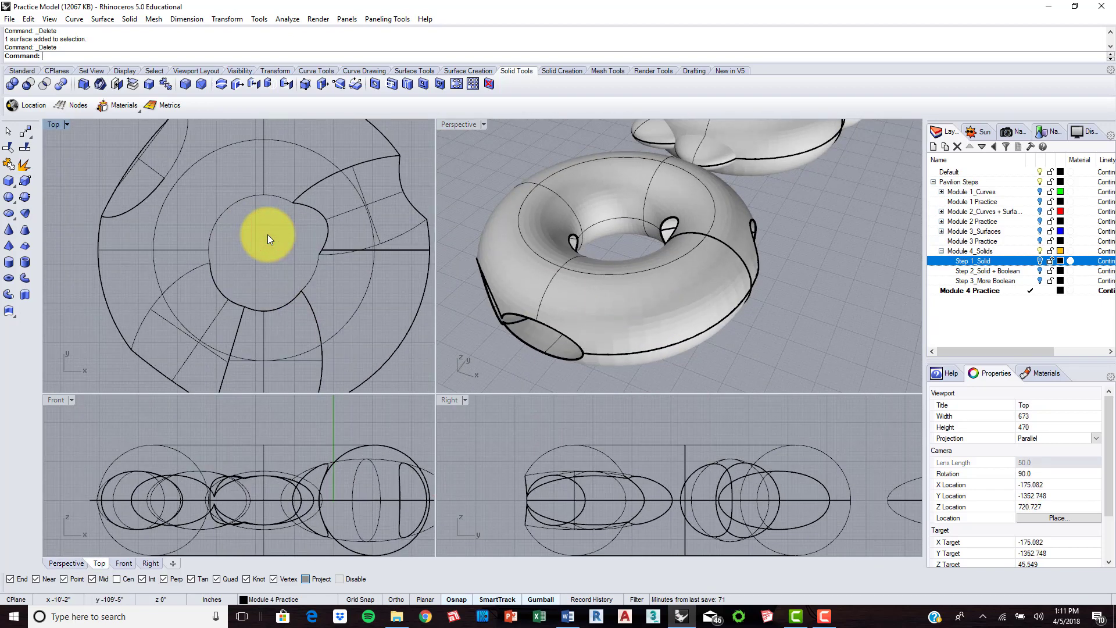
{"action": "scroll", "coordinate": [267, 237], "scroll_direction": "up", "scroll_amount": 2}
{"action": "scroll", "coordinate": [267, 238], "scroll_direction": "down", "scroll_amount": 2}
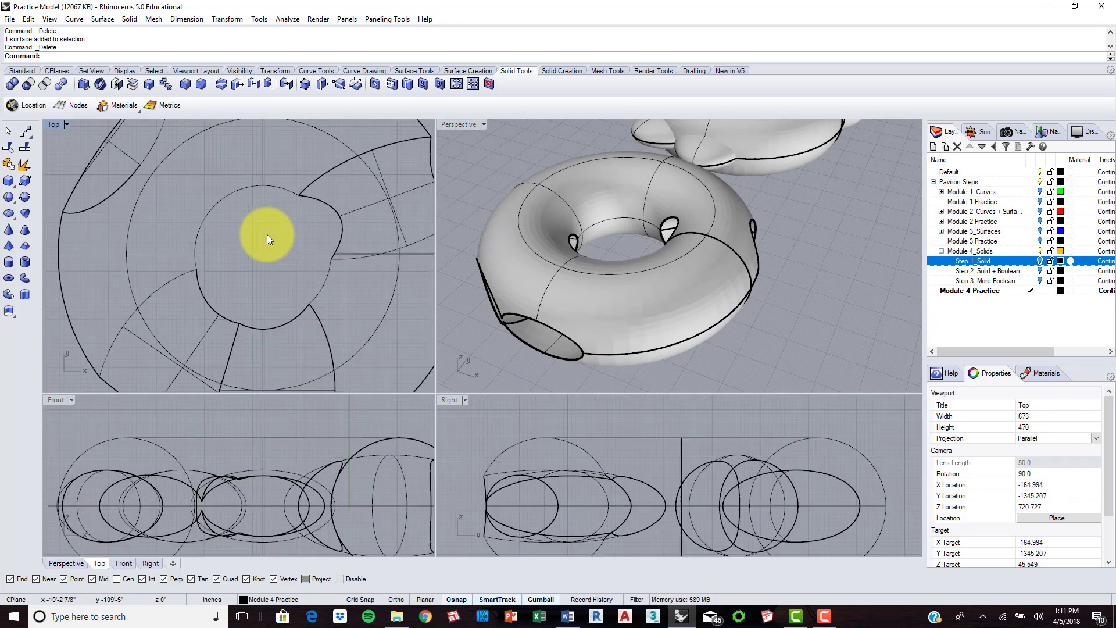
{"action": "key", "text": "Return"}
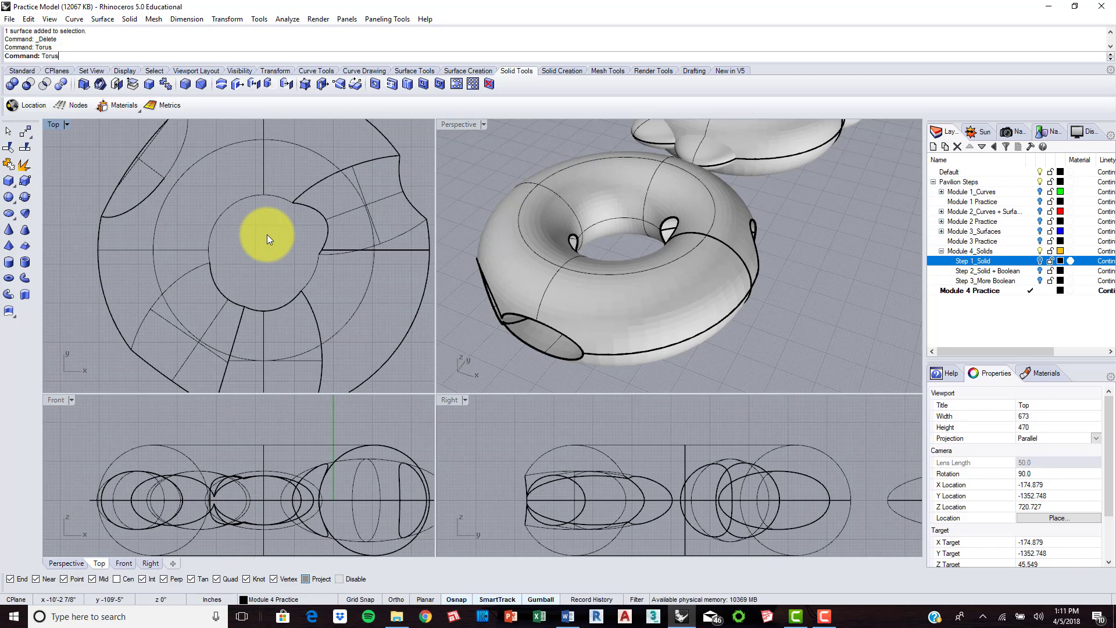
{"action": "scroll", "coordinate": [212, 258], "scroll_direction": "up", "scroll_amount": 2}
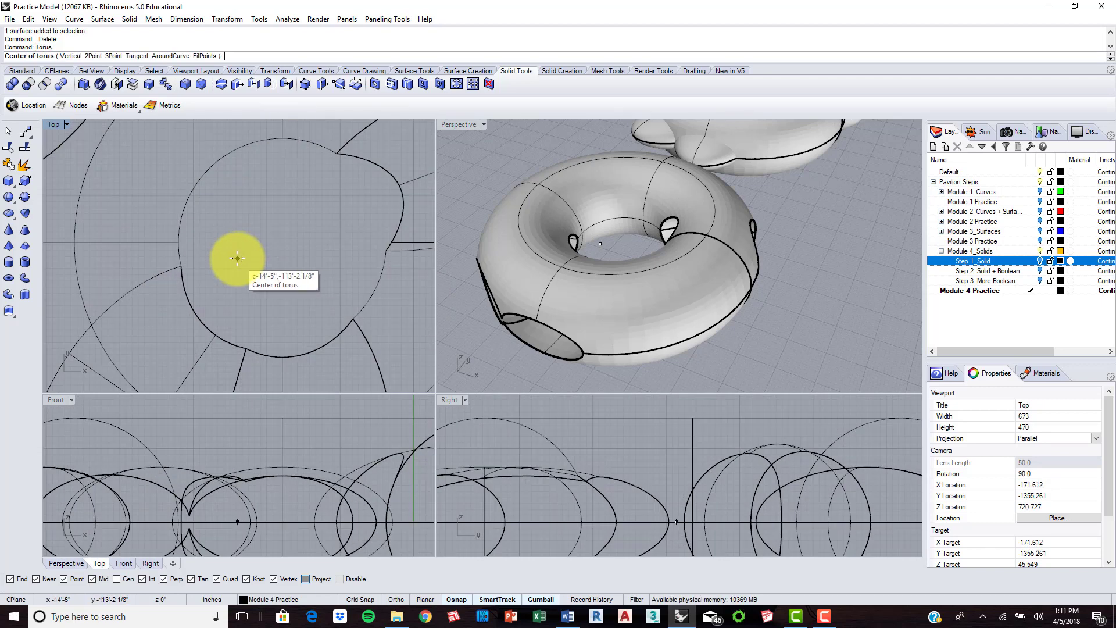
{"action": "scroll", "coordinate": [287, 219], "scroll_direction": "down", "scroll_amount": 2}
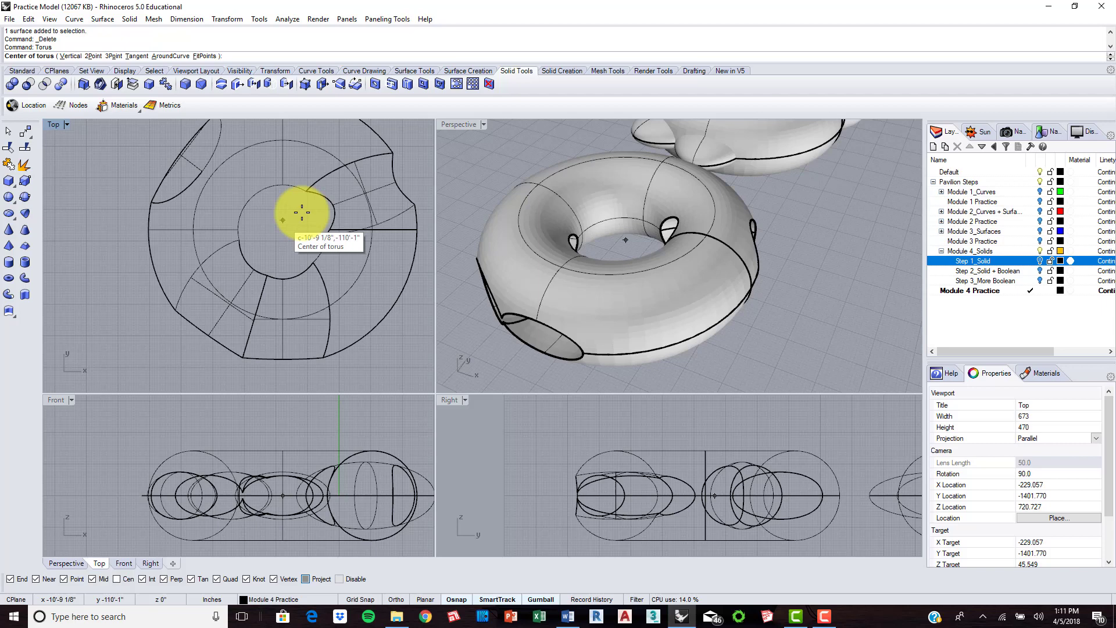
{"action": "scroll", "coordinate": [269, 235], "scroll_direction": "down", "scroll_amount": 3}
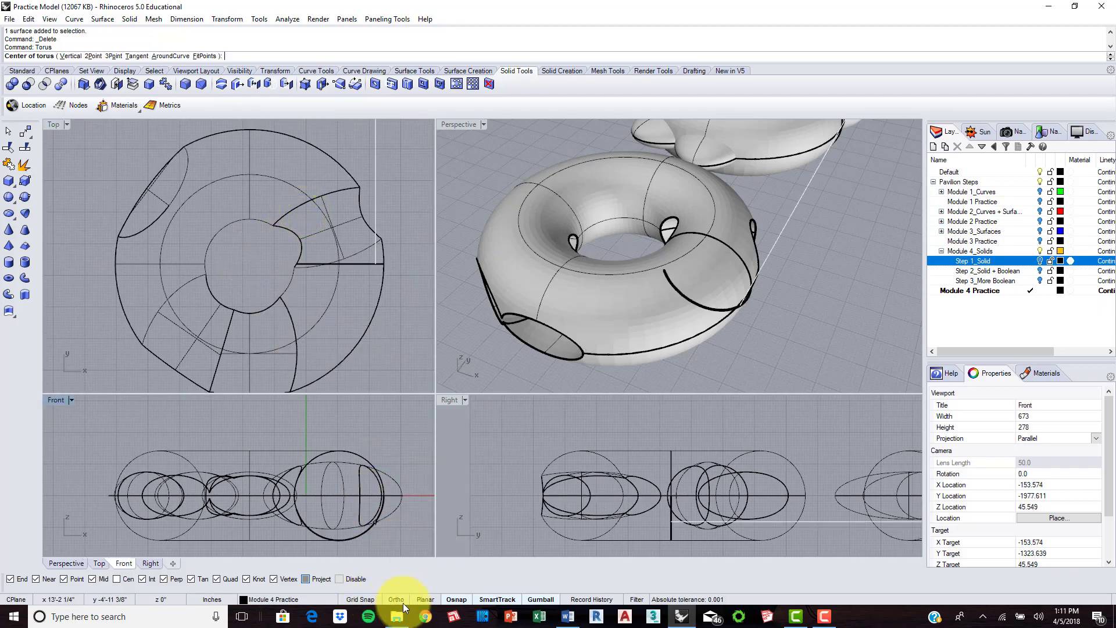
{"action": "scroll", "coordinate": [232, 250], "scroll_direction": "up", "scroll_amount": 5}
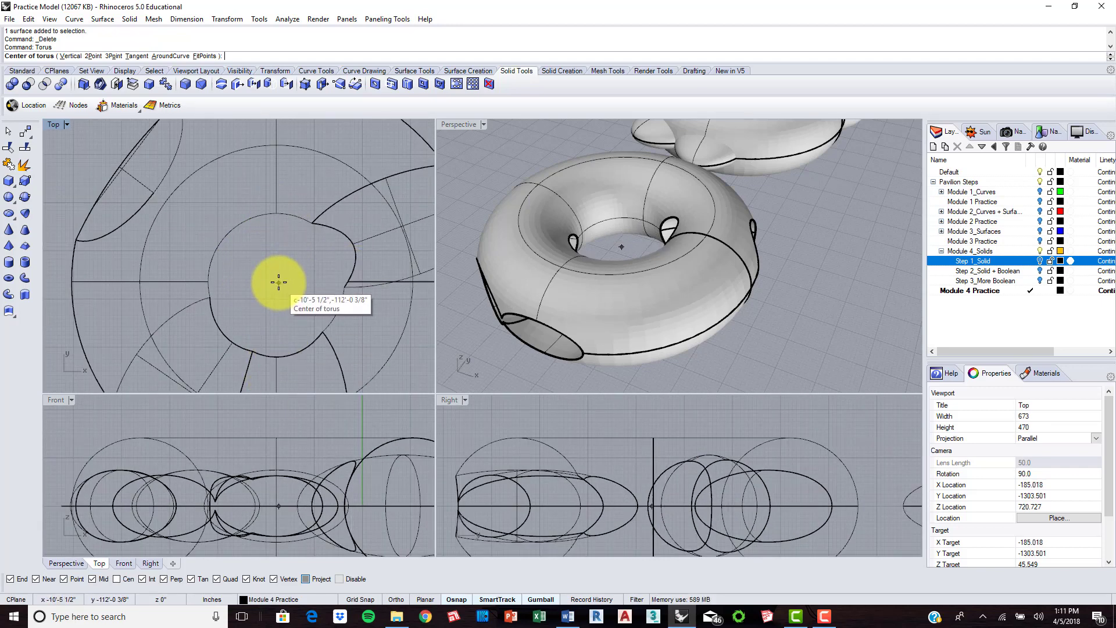
{"action": "left_click", "coordinate": [278, 282]}
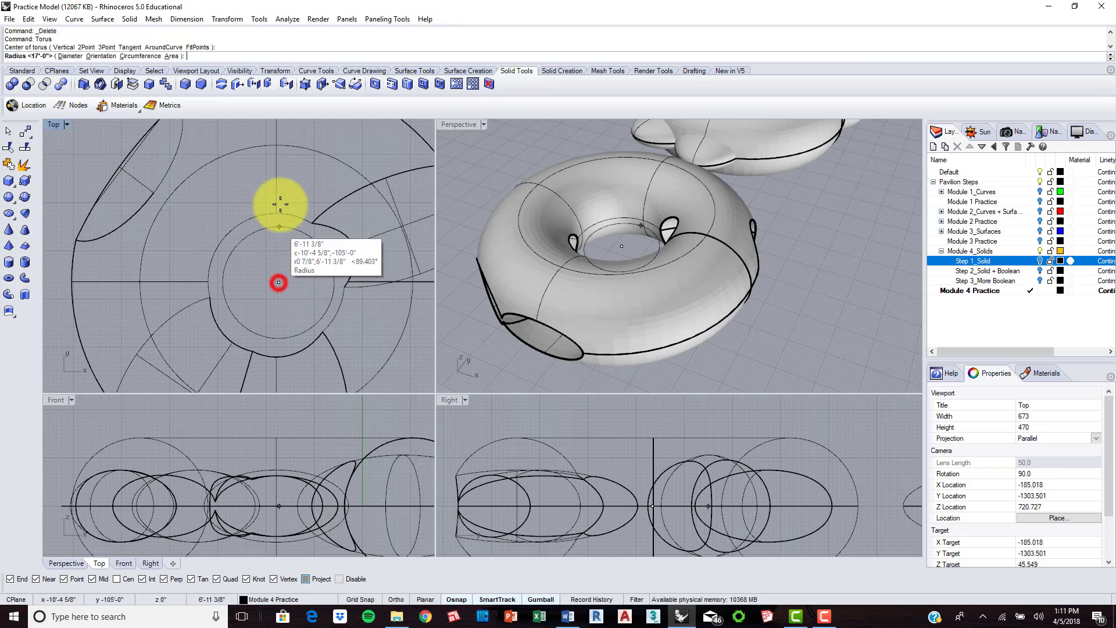
{"action": "left_click", "coordinate": [279, 144]}
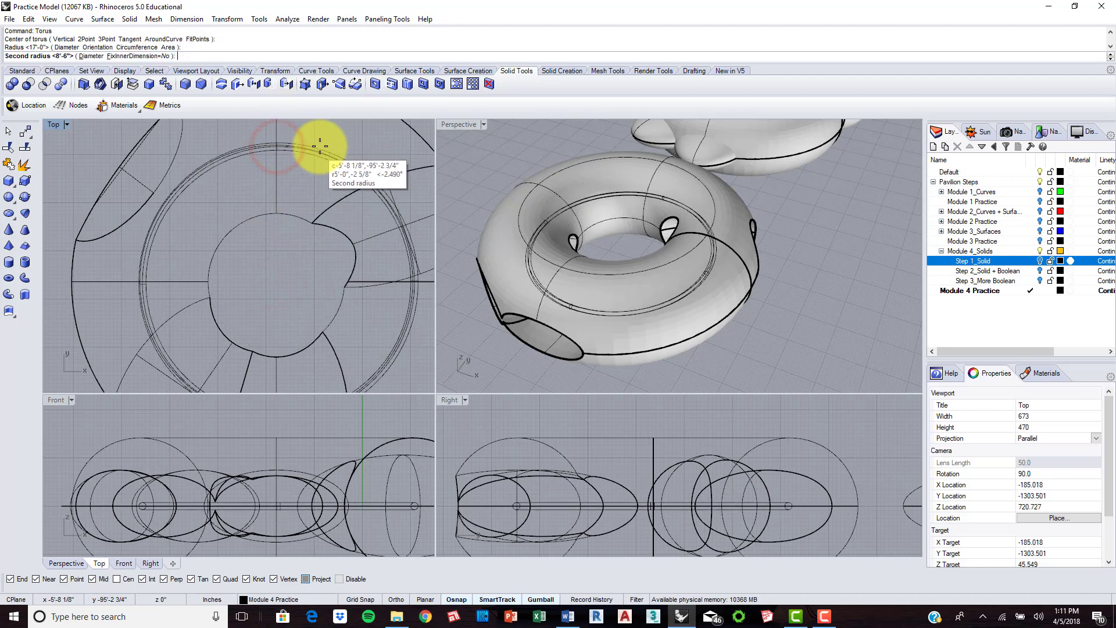
{"action": "scroll", "coordinate": [336, 145], "scroll_direction": "up", "scroll_amount": 5}
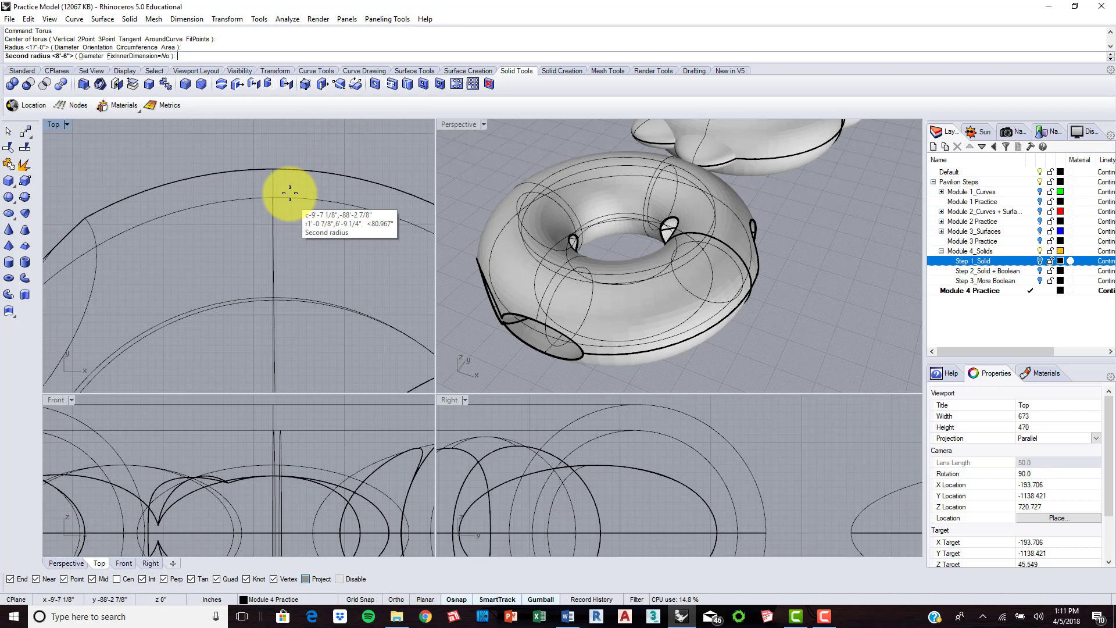
{"action": "scroll", "coordinate": [284, 178], "scroll_direction": "down", "scroll_amount": 5}
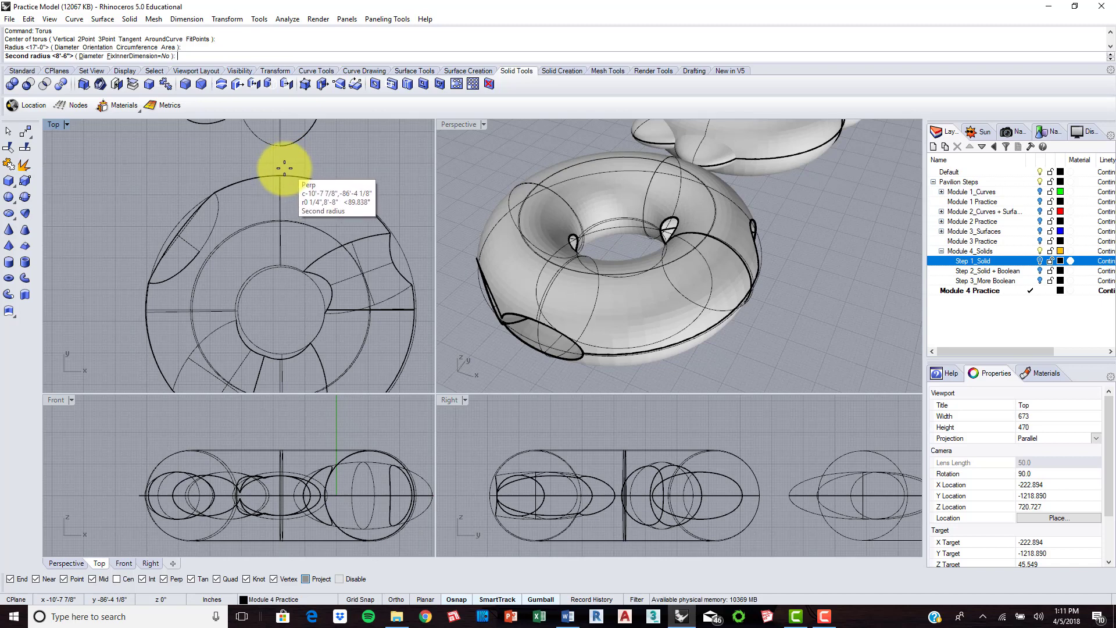
{"action": "left_click", "coordinate": [293, 256]}
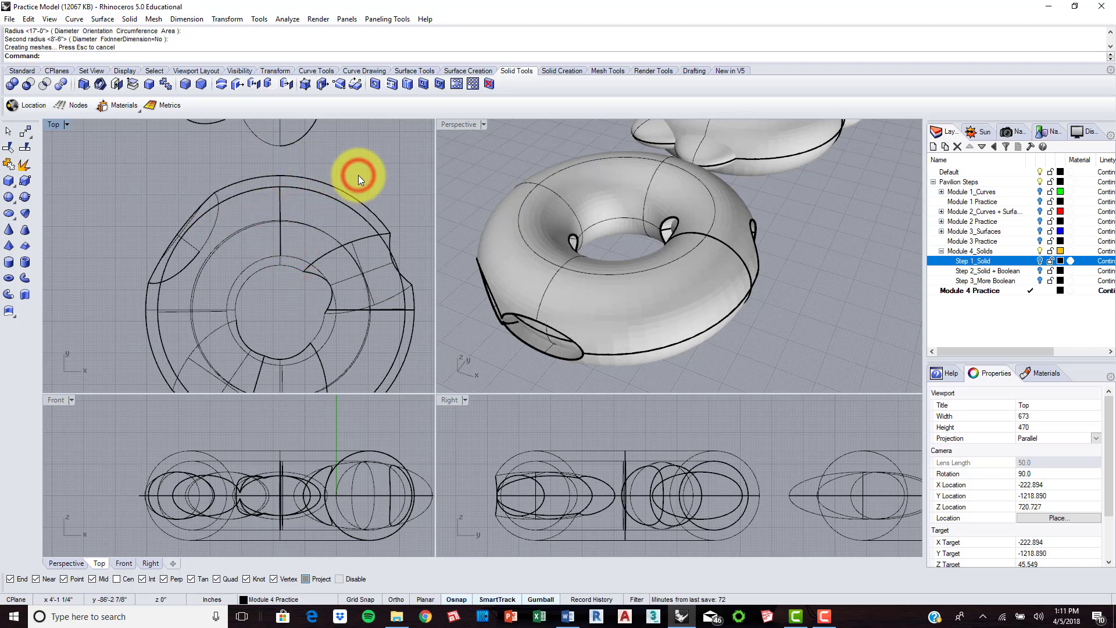
- Subtract the inner torus from the carved front torus with BooleanDifference to hollow it out
{"action": "type", "text": "BooleanDifference"}
{"action": "key", "text": "Return"}
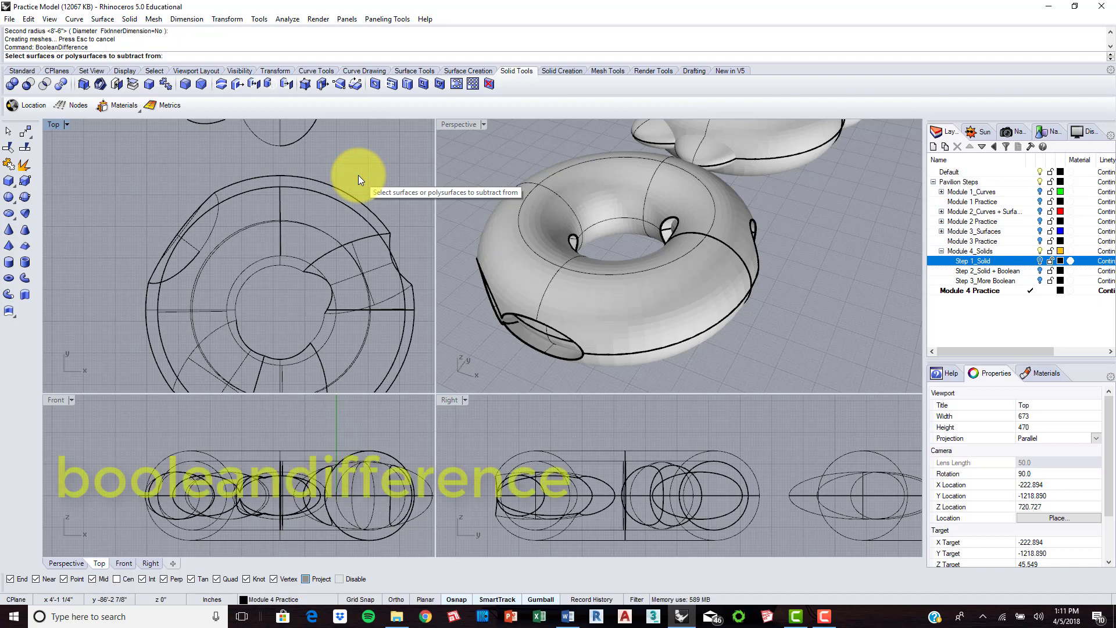
{"action": "left_click", "coordinate": [327, 183]}
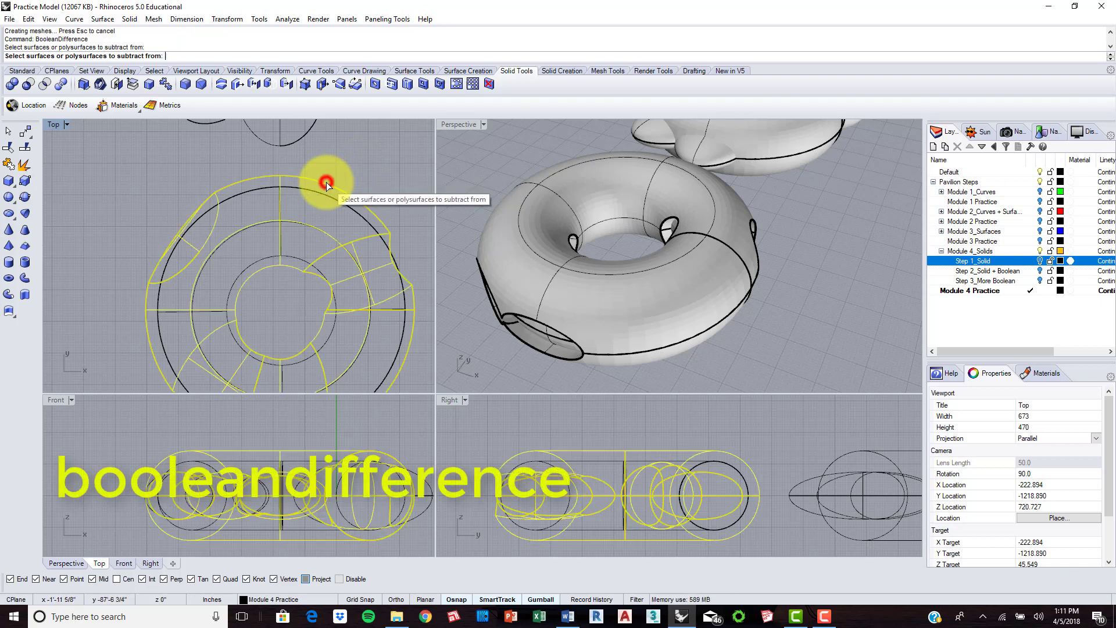
{"action": "key", "text": "Return"}
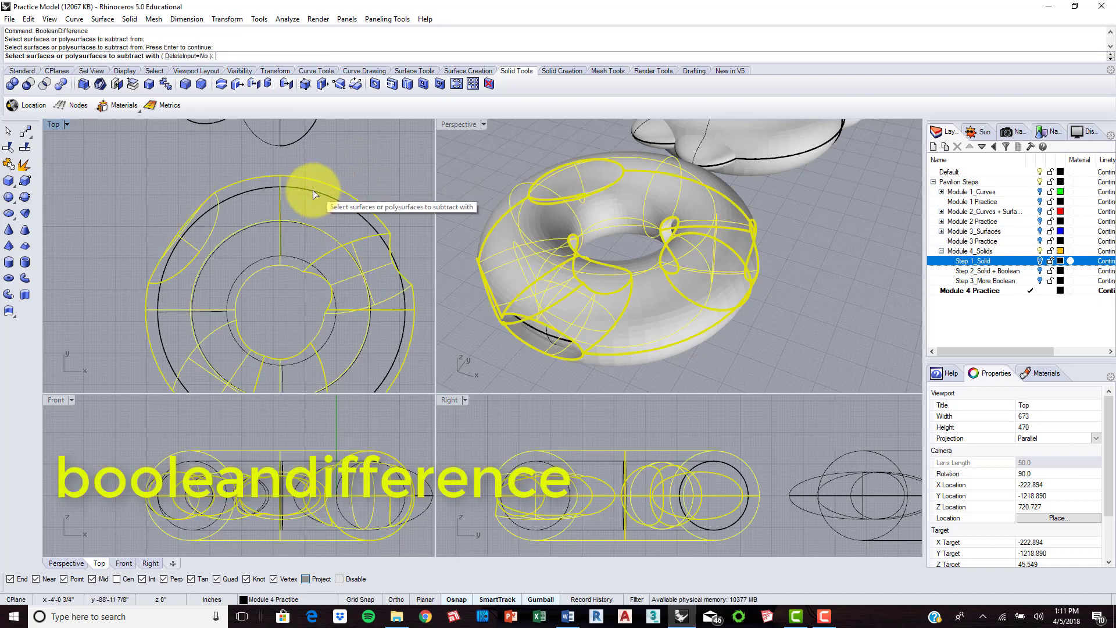
{"action": "left_click", "coordinate": [312, 190]}
{"action": "right_click", "coordinate": [313, 190]}
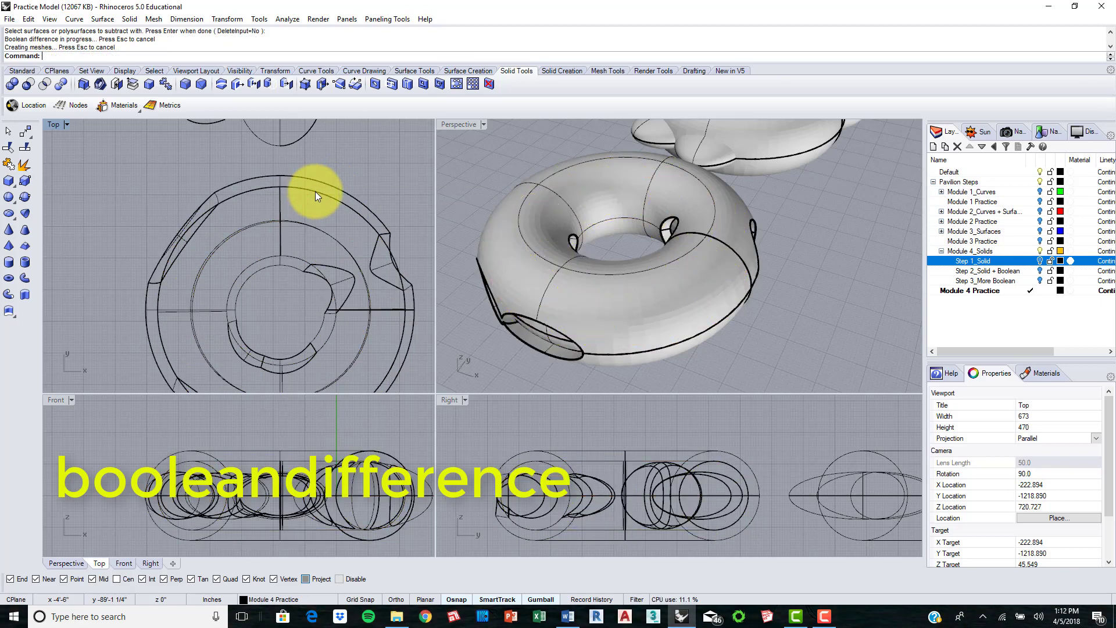
- Delete the leftover inner torus surface from inside the hollowed front torus
{"action": "left_click", "coordinate": [375, 160]}
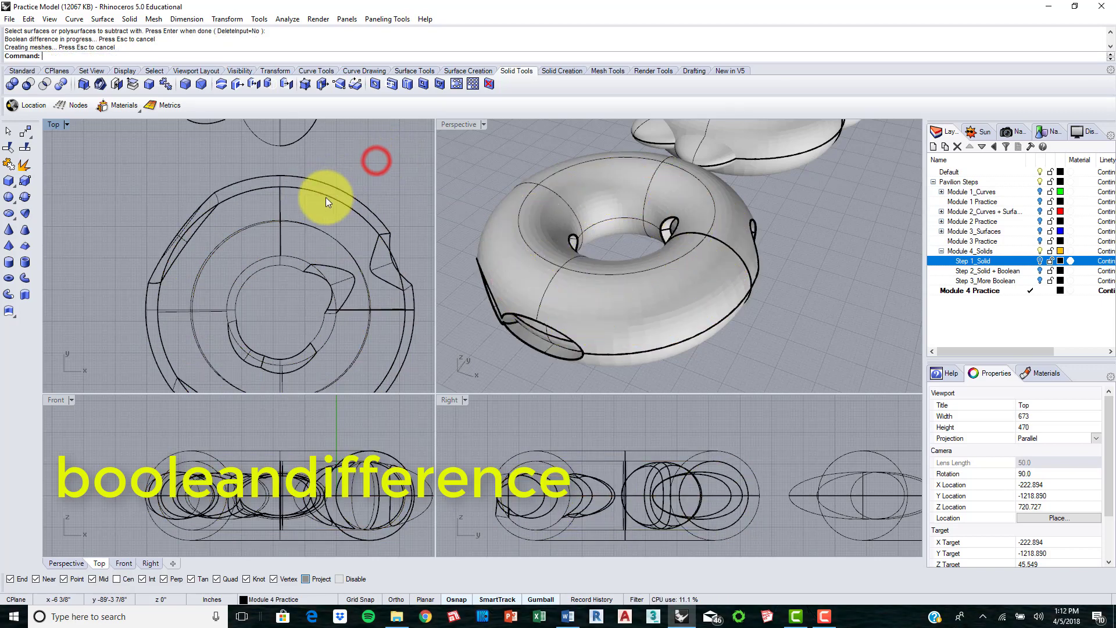
{"action": "left_click", "coordinate": [326, 196]}
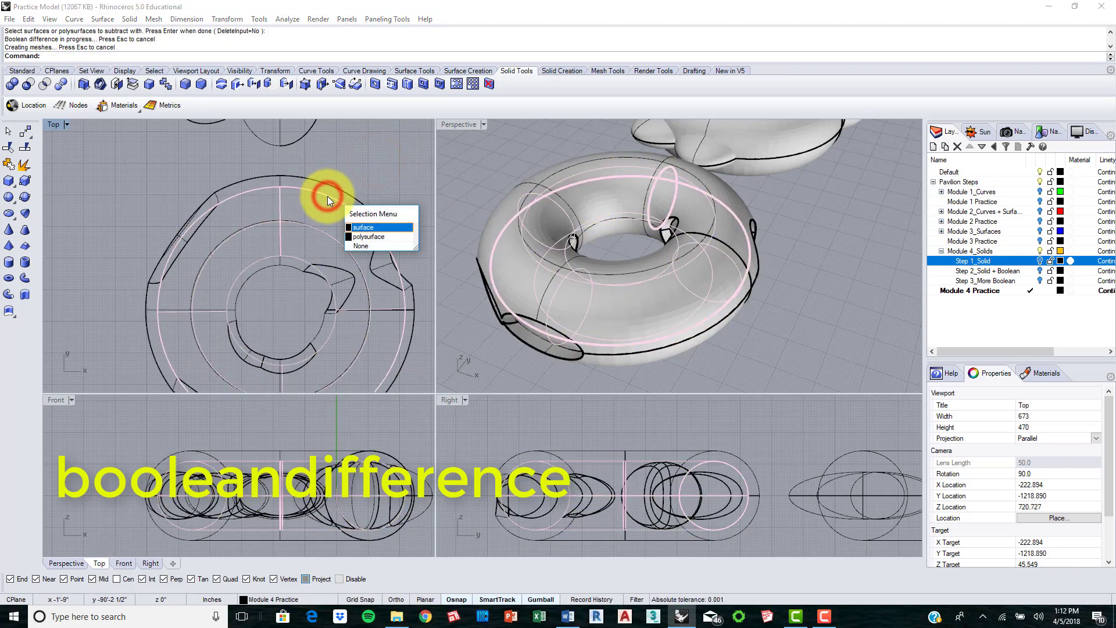
{"action": "left_click", "coordinate": [380, 228]}
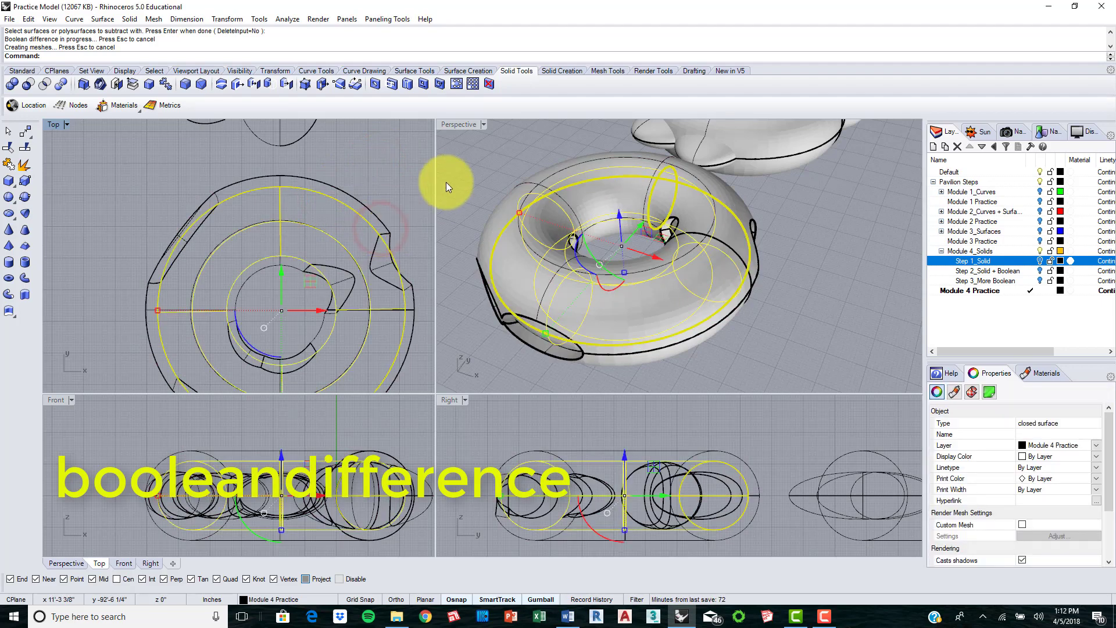
{"action": "left_click", "coordinate": [485, 160]}
{"action": "left_click", "coordinate": [542, 337]}
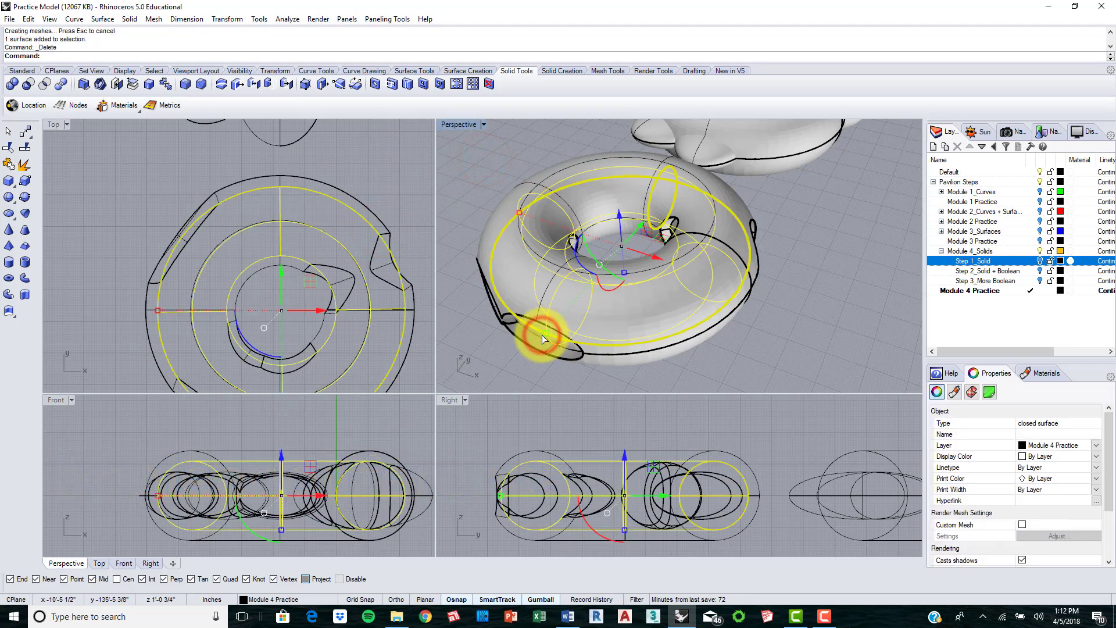
- Remove the selected inner cutting surface and view the front and rear tori together
{"action": "key", "text": "Delete"}
{"action": "right_click_drag", "start_coordinate": [541, 334], "coordinate": [640, 317]}
{"action": "scroll", "coordinate": [681, 316], "scroll_direction": "down", "scroll_amount": 3}
{"action": "scroll", "coordinate": [633, 310], "scroll_direction": "down", "scroll_amount": 3}
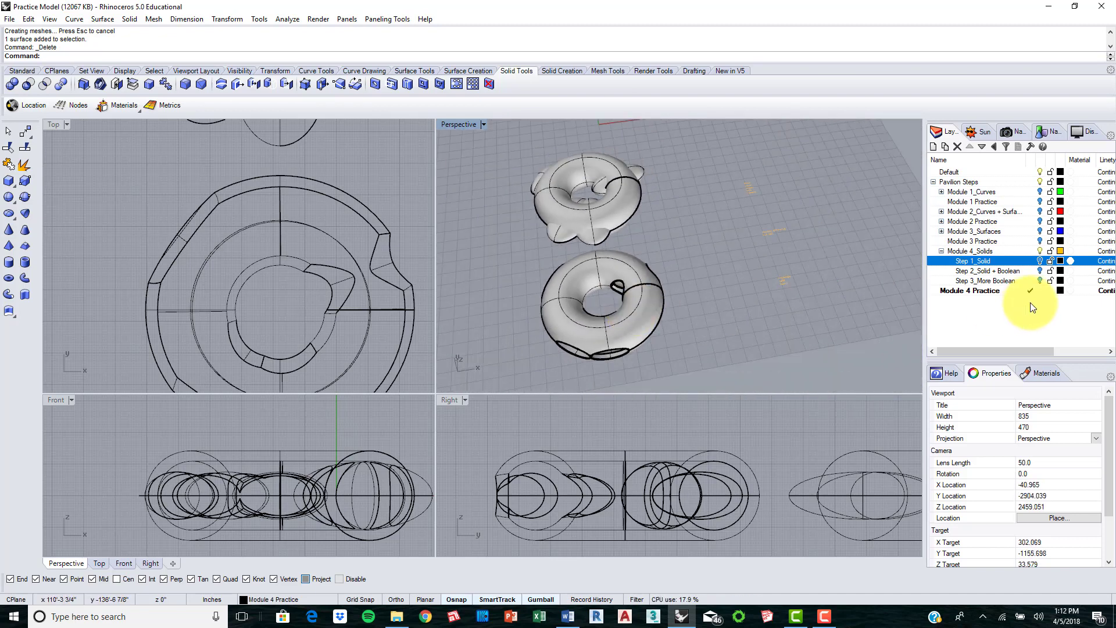
- Show the Step 2_Solid + Boolean layer and examine the reference torus with its surrounding control cage from several angles
{"action": "left_click", "coordinate": [1041, 270]}
{"action": "scroll", "coordinate": [735, 251], "scroll_direction": "up", "scroll_amount": 8}
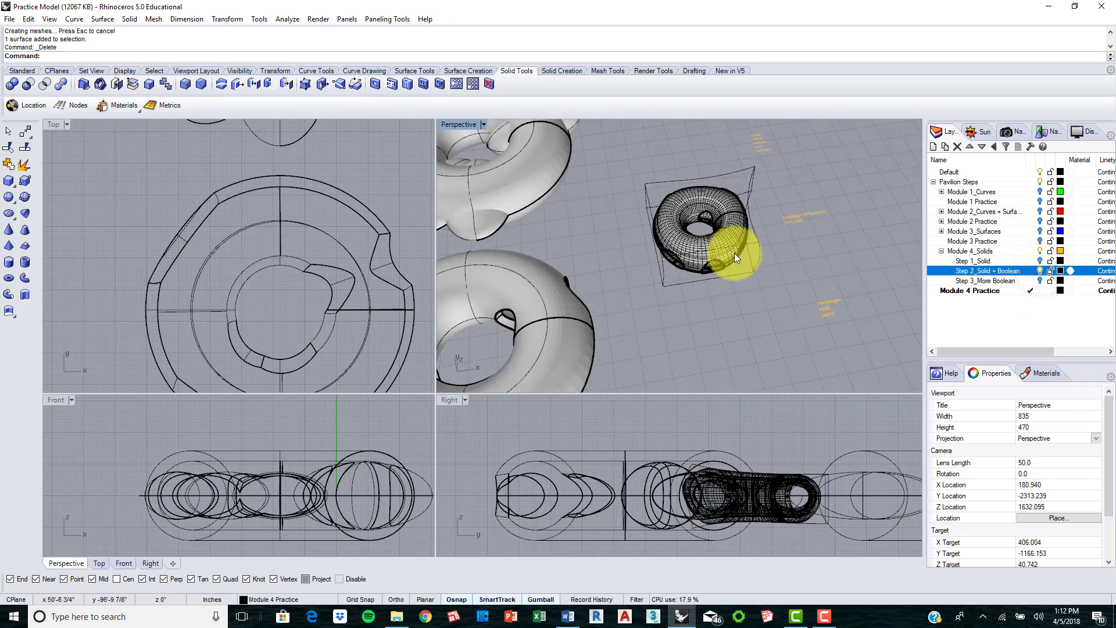
{"action": "right_click_drag", "start_coordinate": [753, 227], "coordinate": [620, 169]}
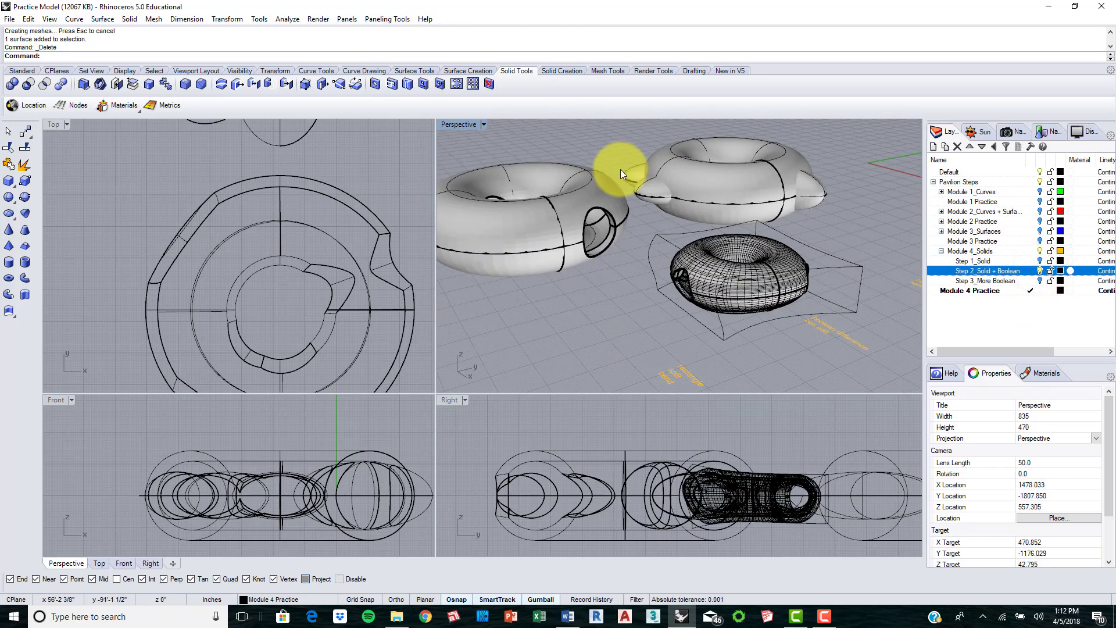
{"action": "right_click_drag", "start_coordinate": [731, 275], "coordinate": [738, 244]}
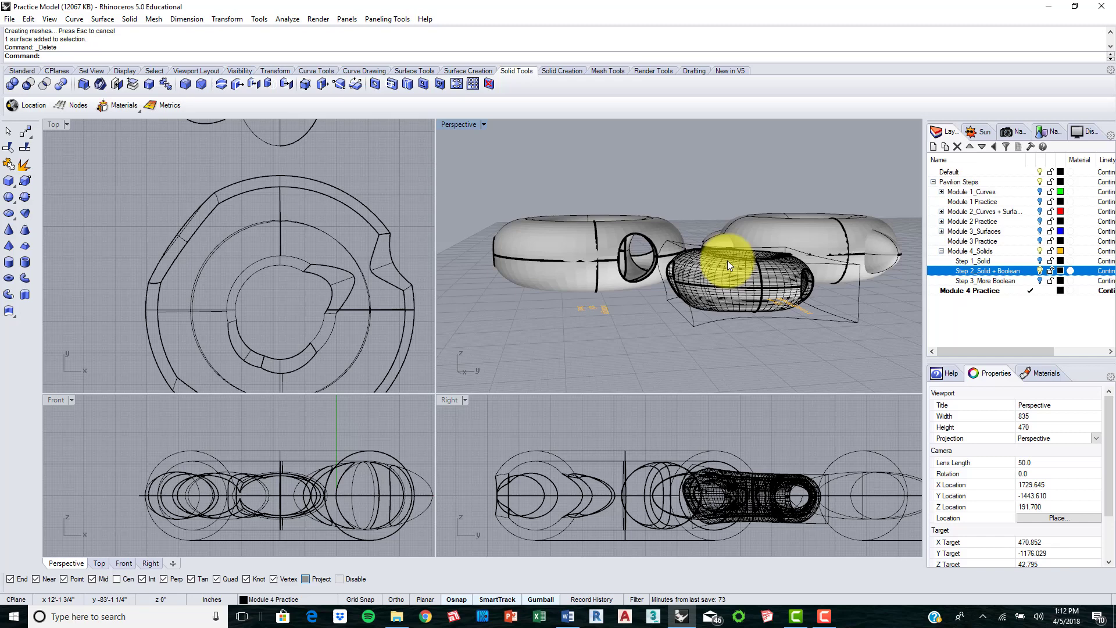
{"action": "right_click_drag", "start_coordinate": [699, 296], "coordinate": [712, 319]}
{"action": "right_click_drag", "start_coordinate": [766, 281], "coordinate": [749, 306]}
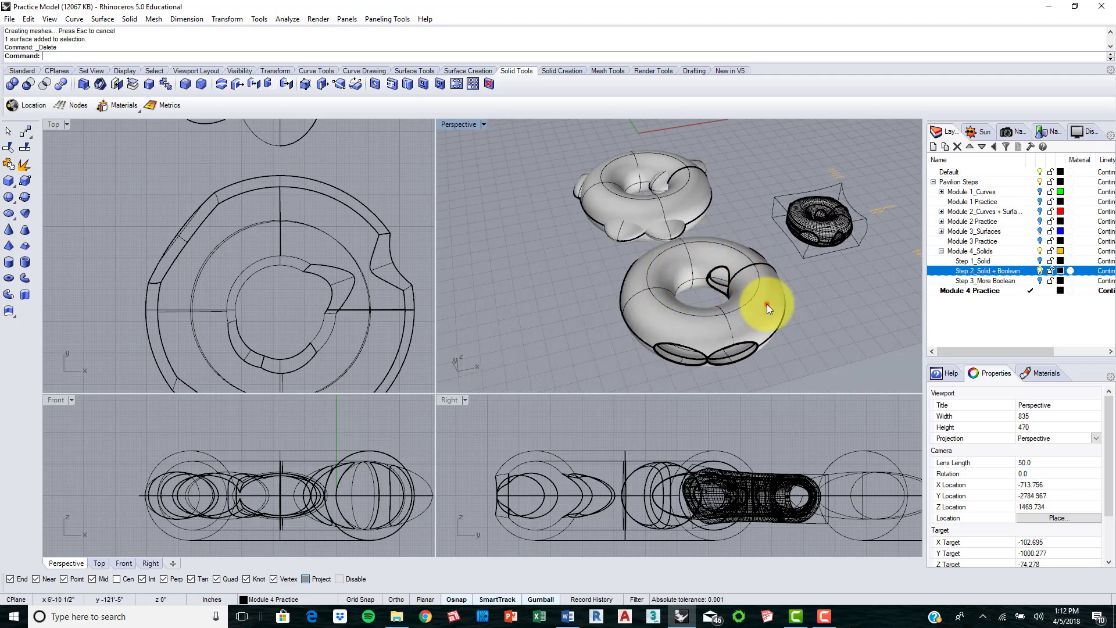
- Try CageEdit on the hollowed front torus by picking existing geometry as the control object with a Global region
{"action": "left_click", "coordinate": [766, 305]}
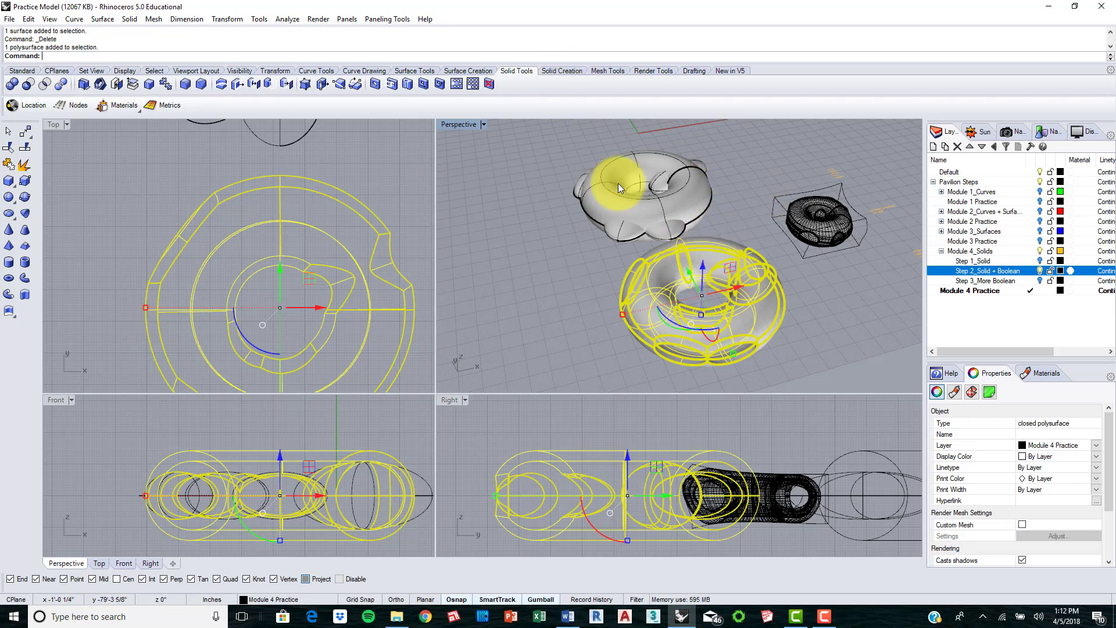
{"action": "left_click", "coordinate": [465, 72]}
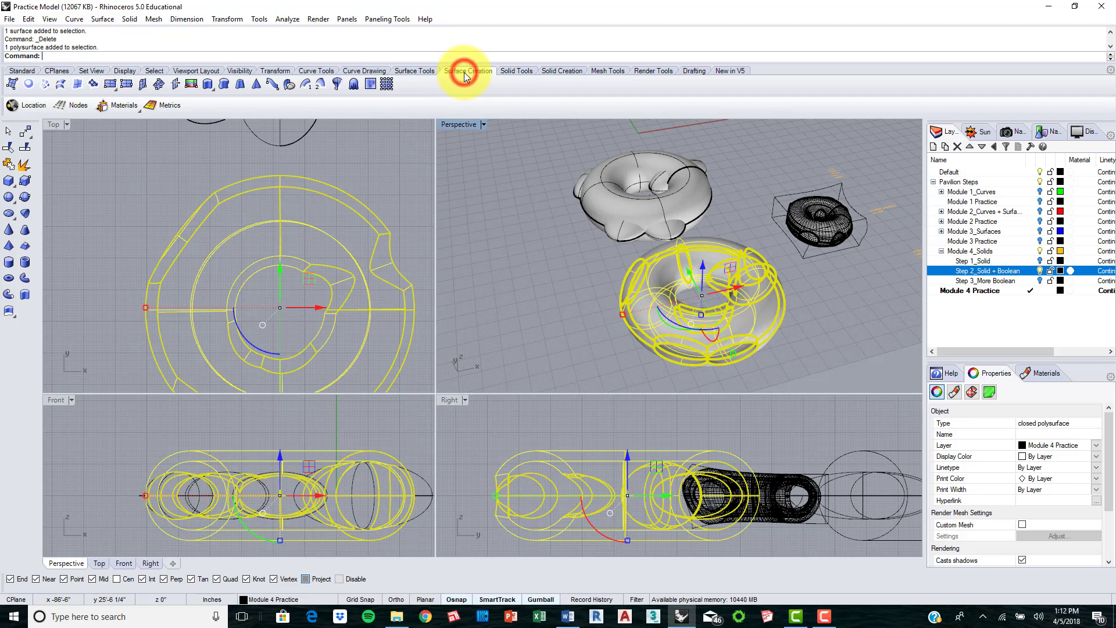
{"action": "left_click", "coordinate": [567, 72]}
{"action": "left_click", "coordinate": [521, 69]}
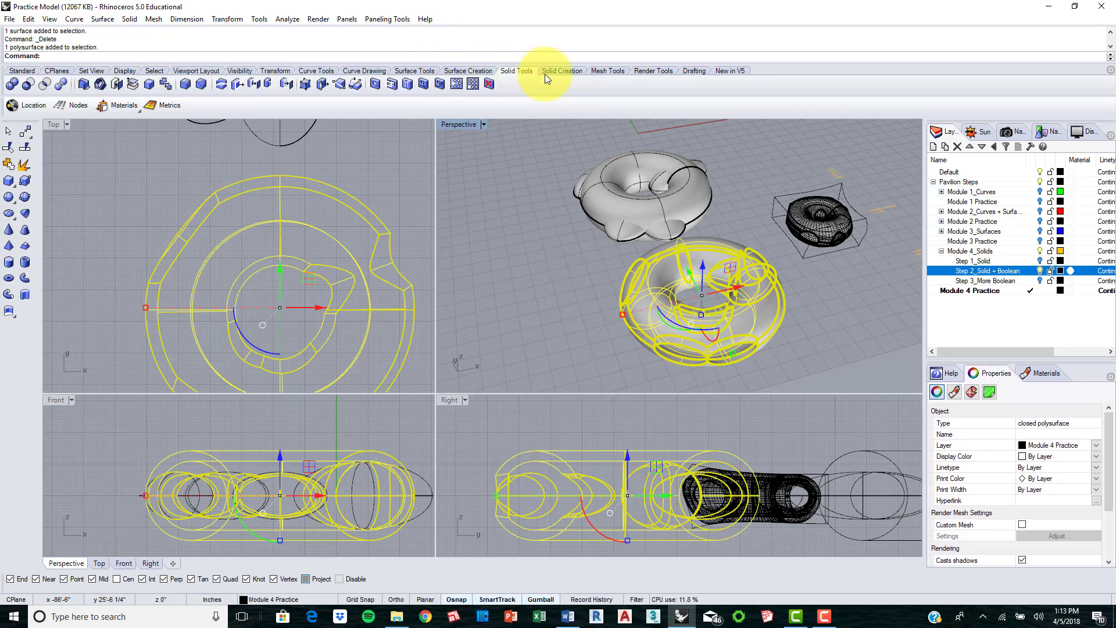
{"action": "left_click", "coordinate": [270, 70]}
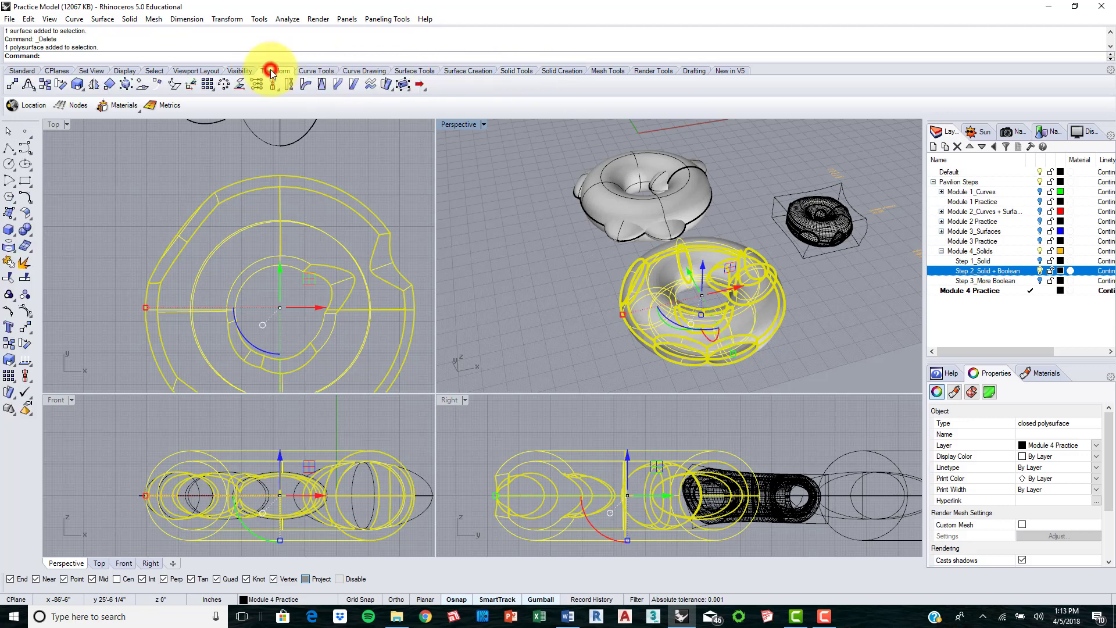
{"action": "left_click", "coordinate": [404, 86]}
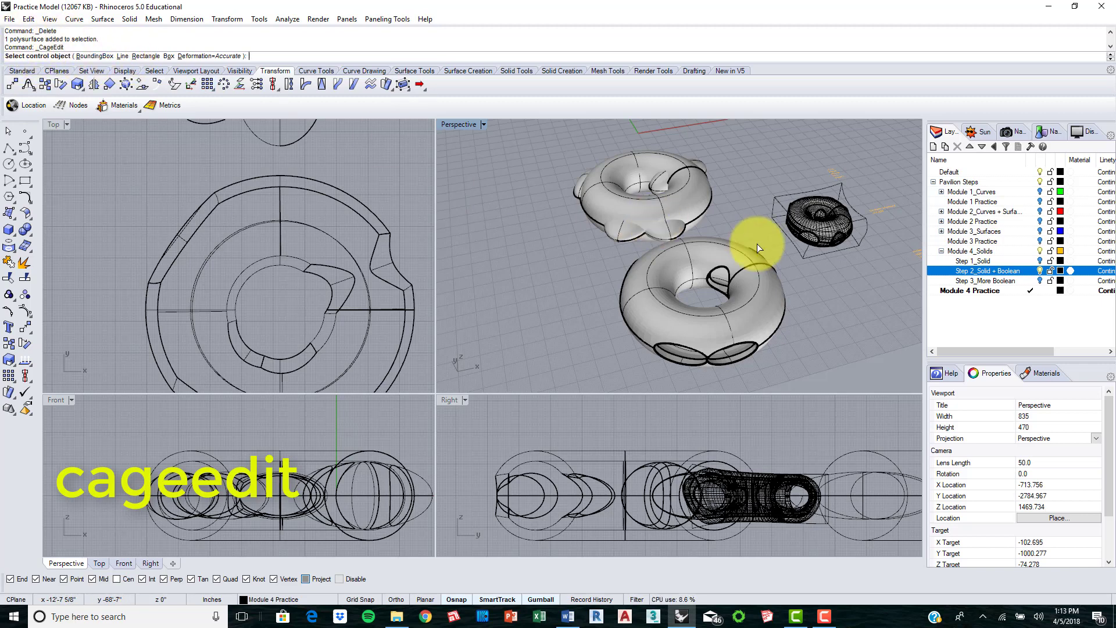
{"action": "left_click", "coordinate": [701, 250]}
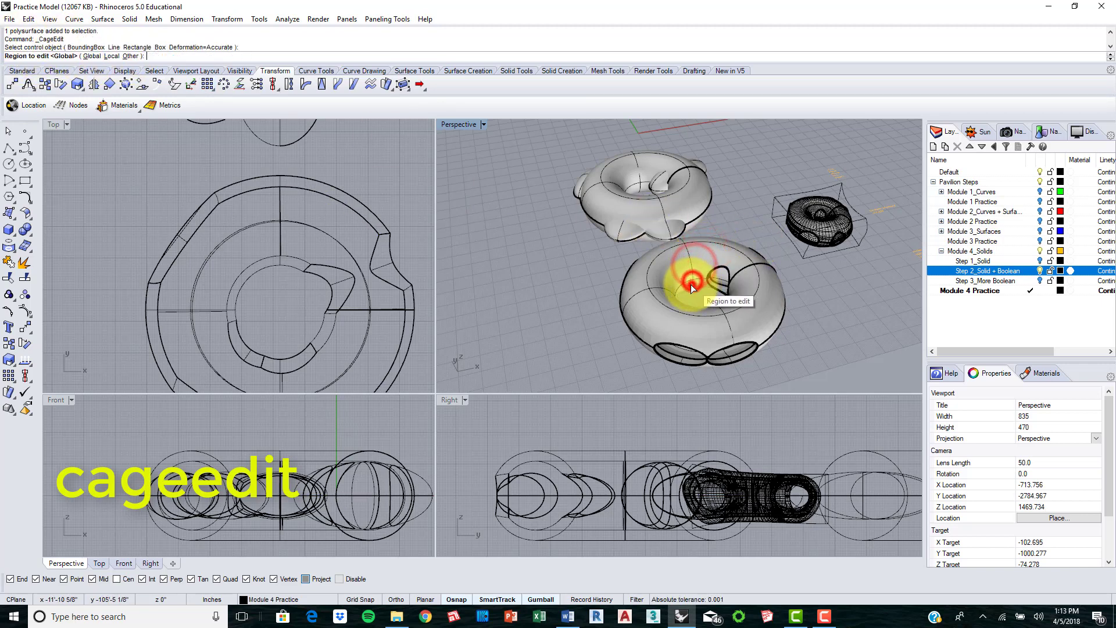
{"action": "key", "text": "Return"}
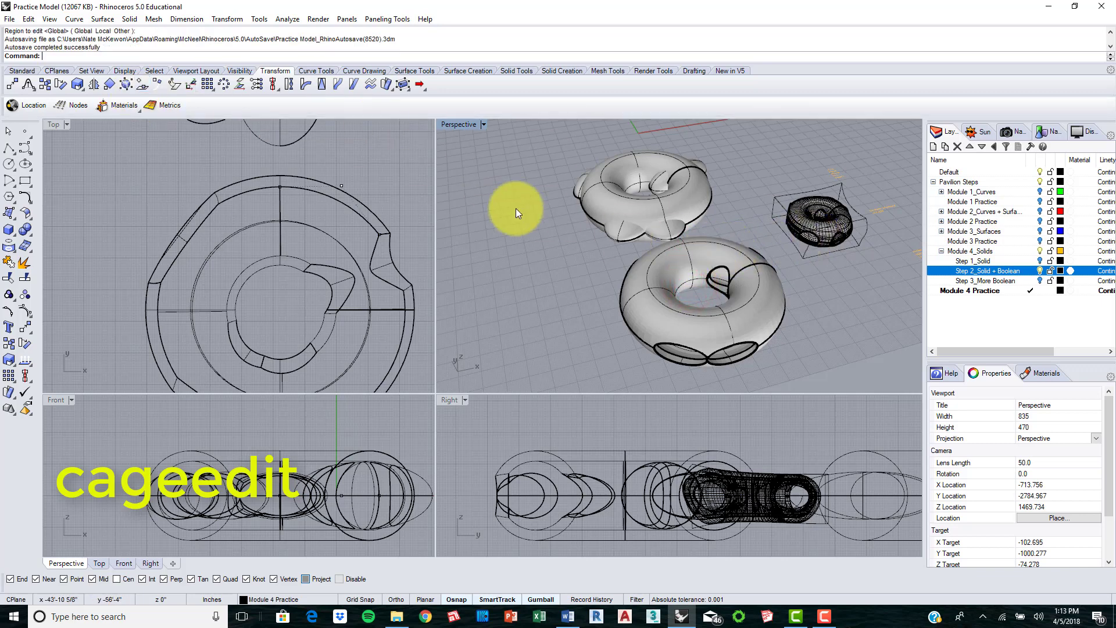
- Apply CageEdit to the hollowed front torus using a BoundingBox, CPlane coordinates, 4 points and degree 3 per axis, and a Global region
{"action": "left_click", "coordinate": [407, 84]}
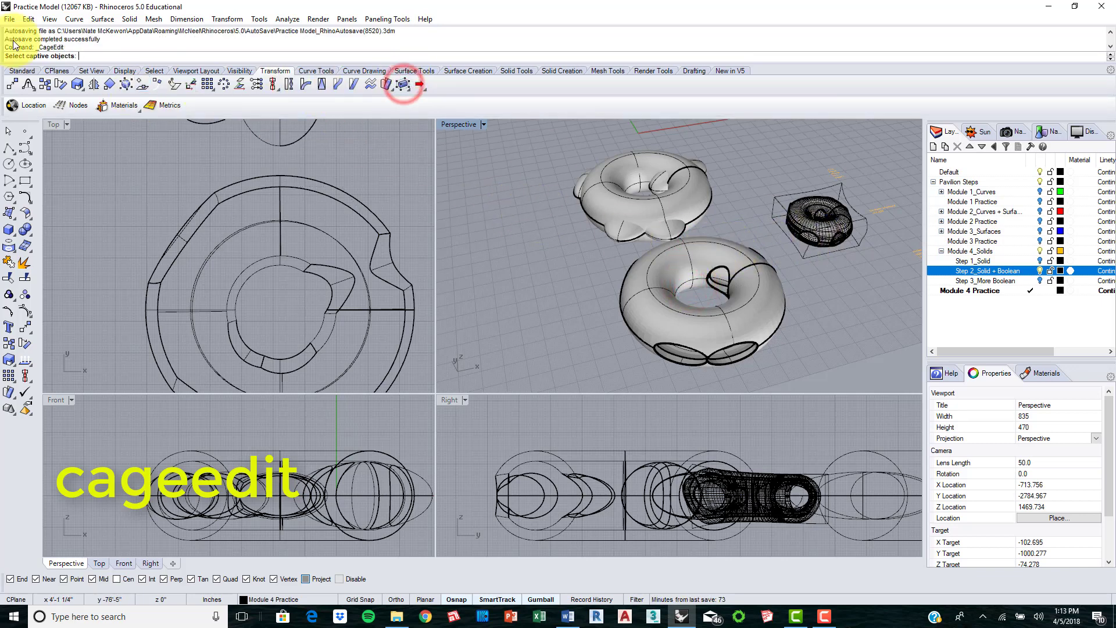
{"action": "left_click", "coordinate": [676, 319]}
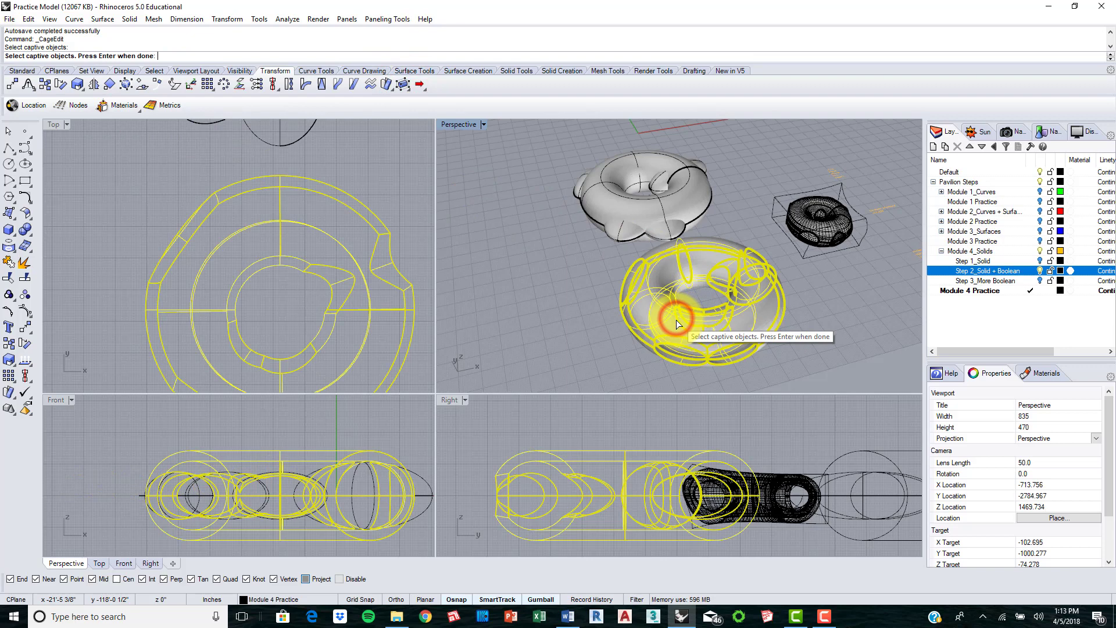
{"action": "key", "text": "Return"}
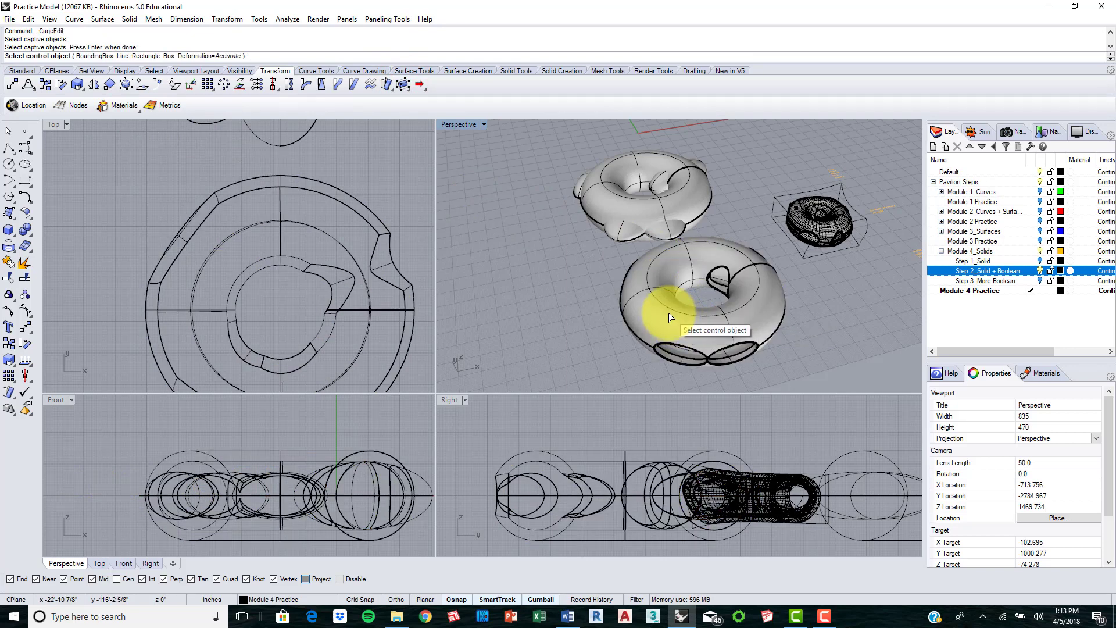
{"action": "left_click", "coordinate": [95, 57]}
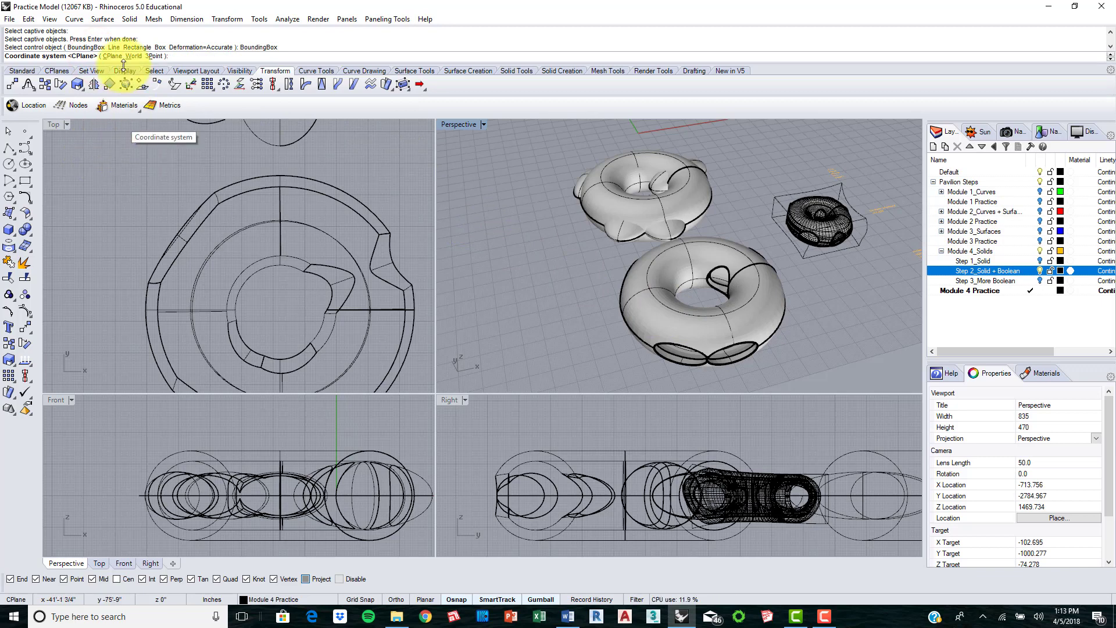
{"action": "left_click", "coordinate": [112, 57]}
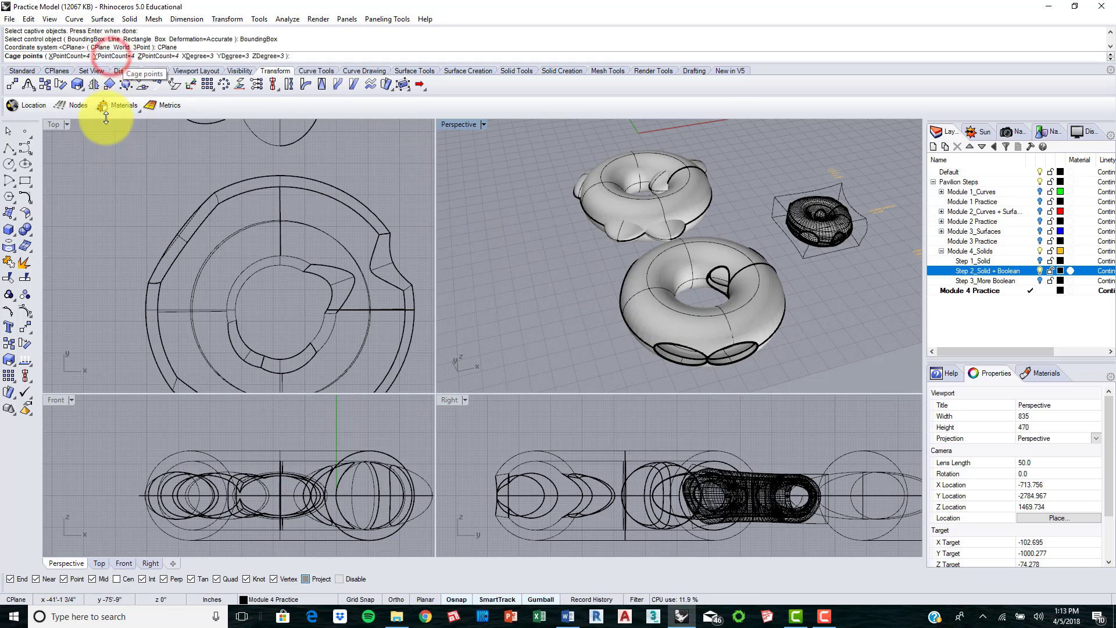
{"action": "key", "text": "Return"}
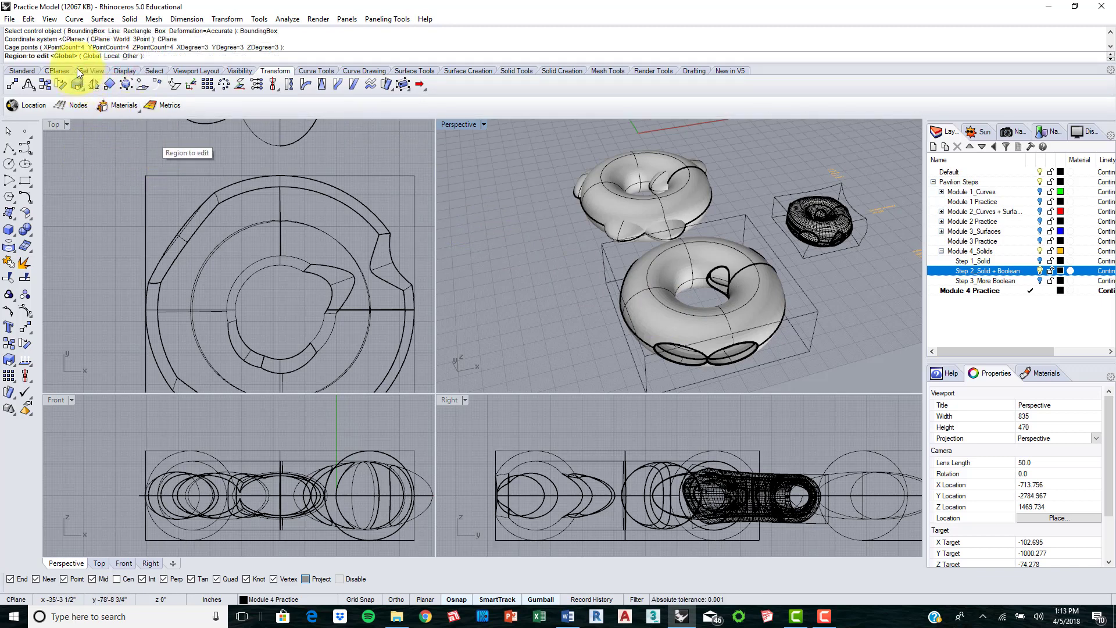
{"action": "left_click", "coordinate": [90, 57]}
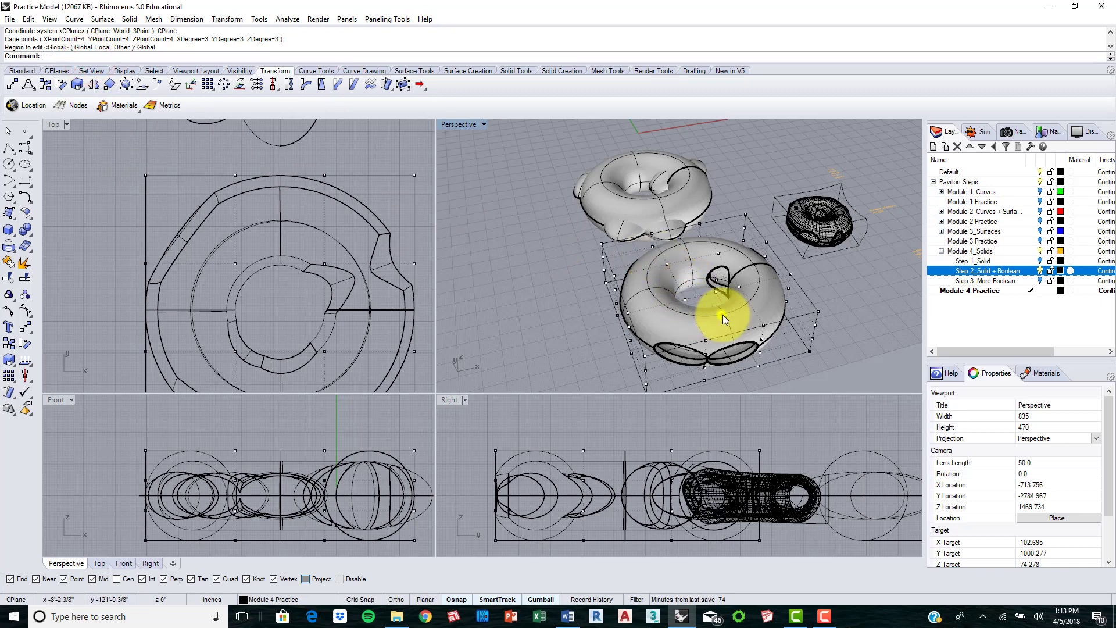
- Raise the four cage points along the torus's upper front edge and pull them outward to stretch that side
{"action": "right_click_drag", "start_coordinate": [723, 315], "coordinate": [769, 222]}
{"action": "left_click_drag", "start_coordinate": [804, 232], "coordinate": [804, 232]}
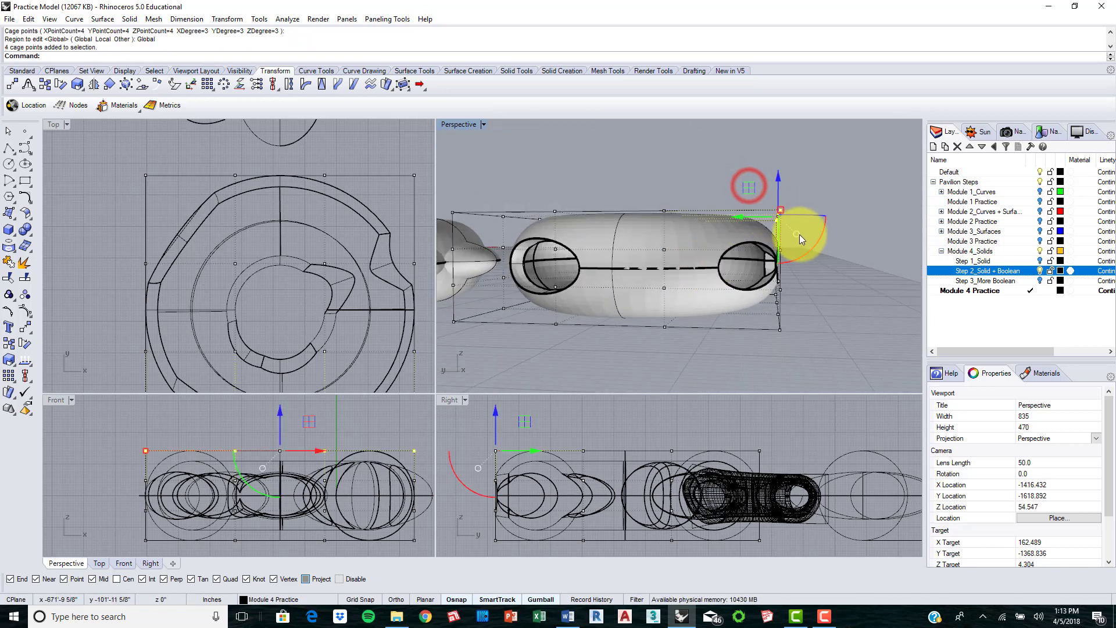
{"action": "left_click_drag", "start_coordinate": [780, 154], "coordinate": [782, 148]}
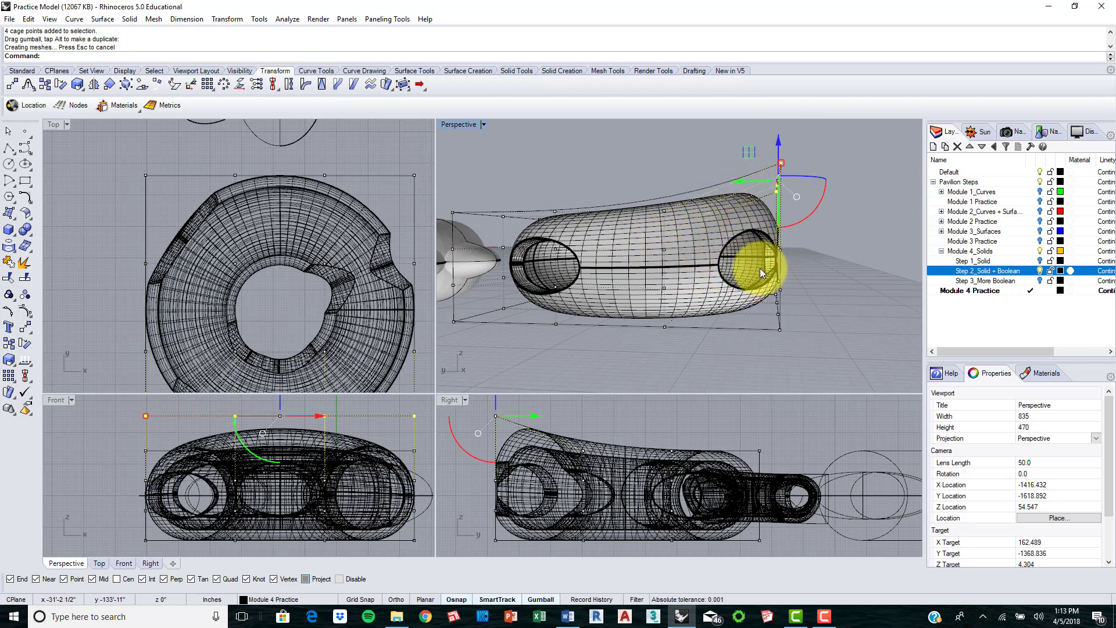
{"action": "left_click_drag", "start_coordinate": [741, 181], "coordinate": [791, 297]}
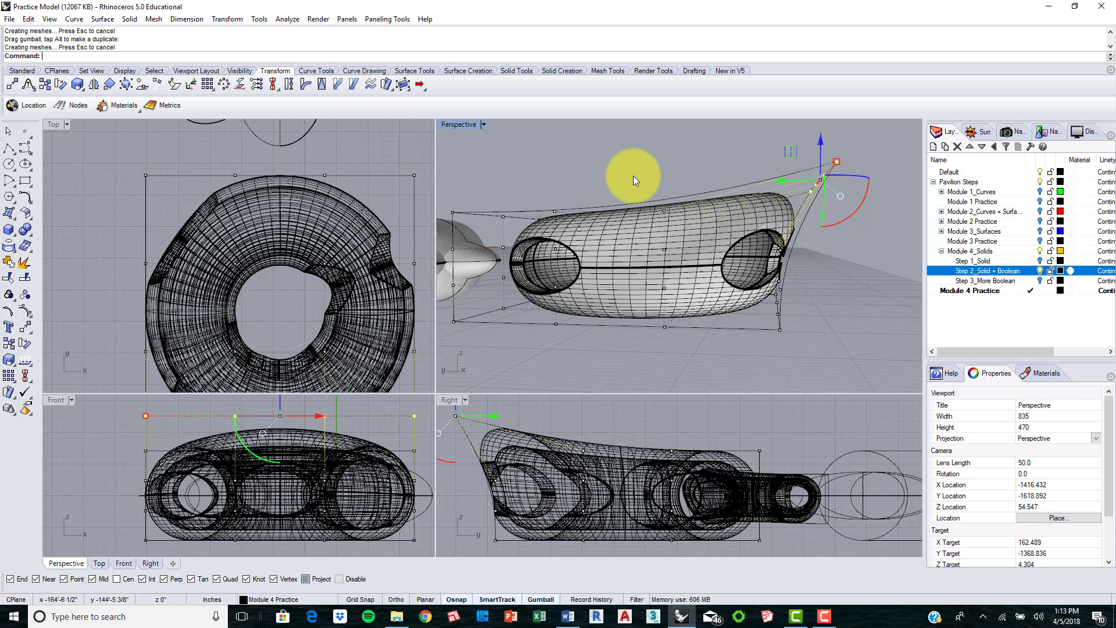
- Raise the four cage points along the torus's upper back edge
{"action": "right_click_drag", "start_coordinate": [622, 174], "coordinate": [747, 208], "text": "shift"}
{"action": "left_click_drag", "start_coordinate": [763, 229], "coordinate": [762, 232]}
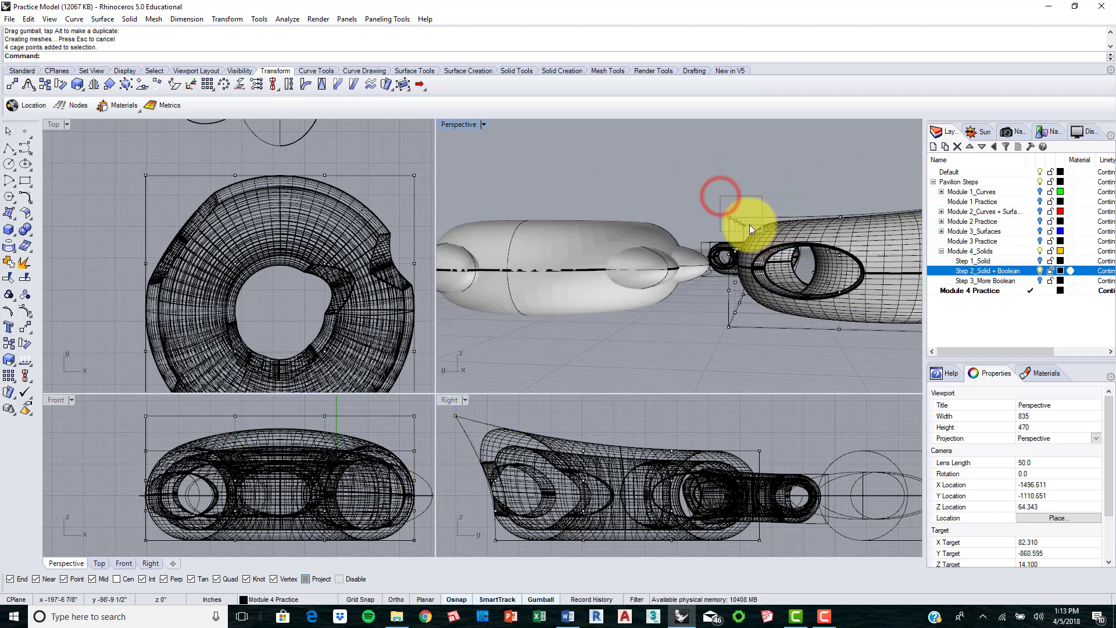
{"action": "left_click_drag", "start_coordinate": [739, 170], "coordinate": [705, 195]}
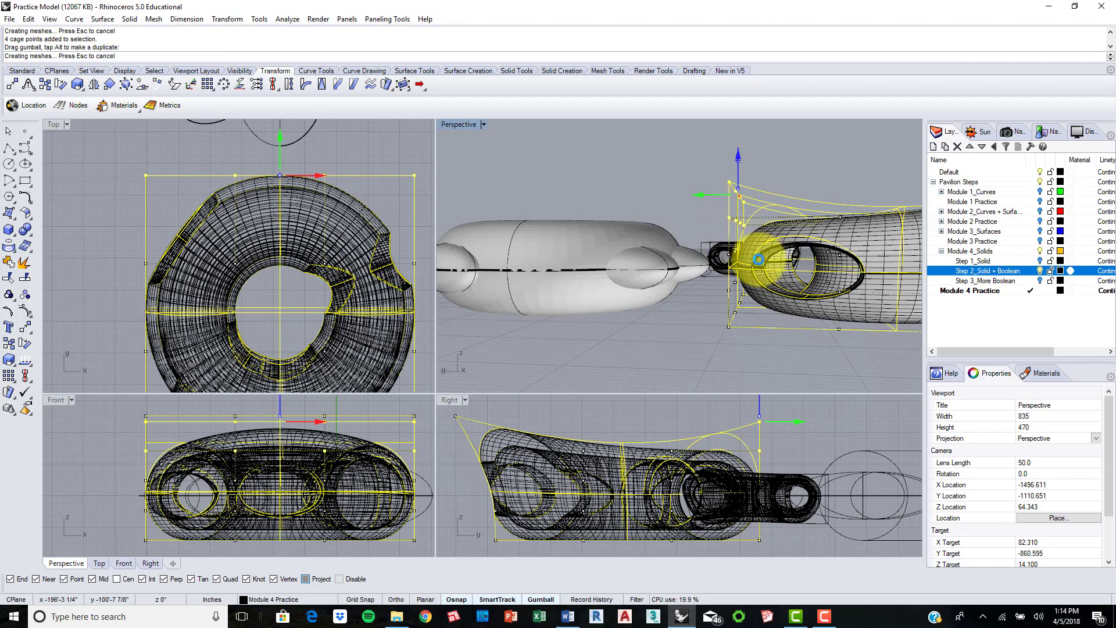
{"action": "right_click_drag", "start_coordinate": [835, 257], "coordinate": [534, 322], "text": "shift"}
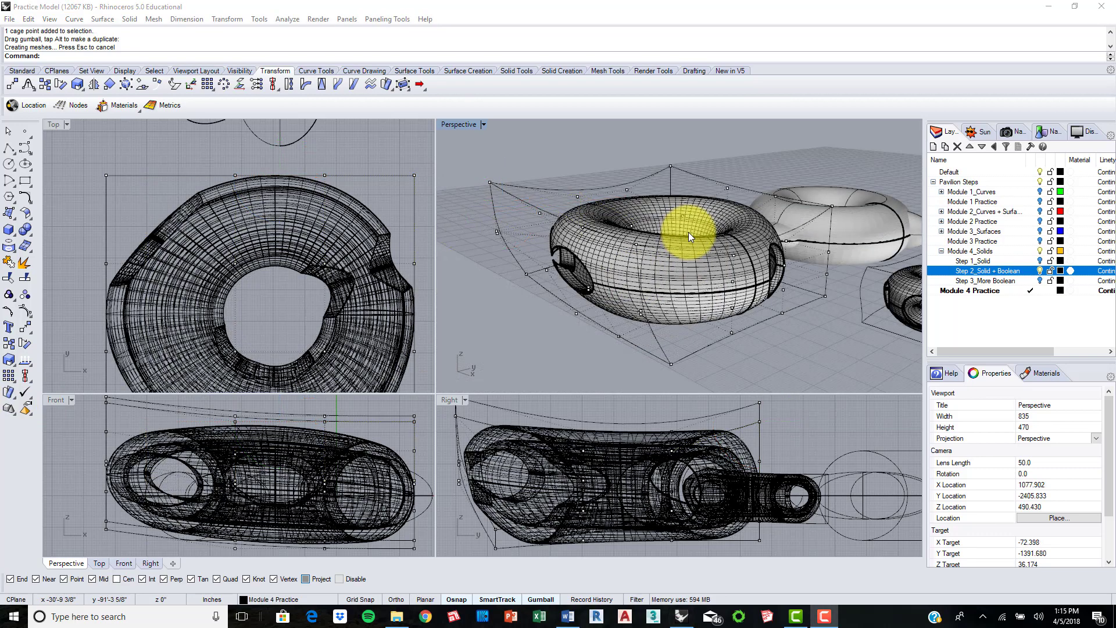
- Hide the Step 2_Solid + Boolean layer and show the Step 3_More Boolean layer to view its reference torus
{"action": "right_click_drag", "start_coordinate": [649, 249], "coordinate": [1069, 268]}
{"action": "left_click", "coordinate": [1041, 270]}
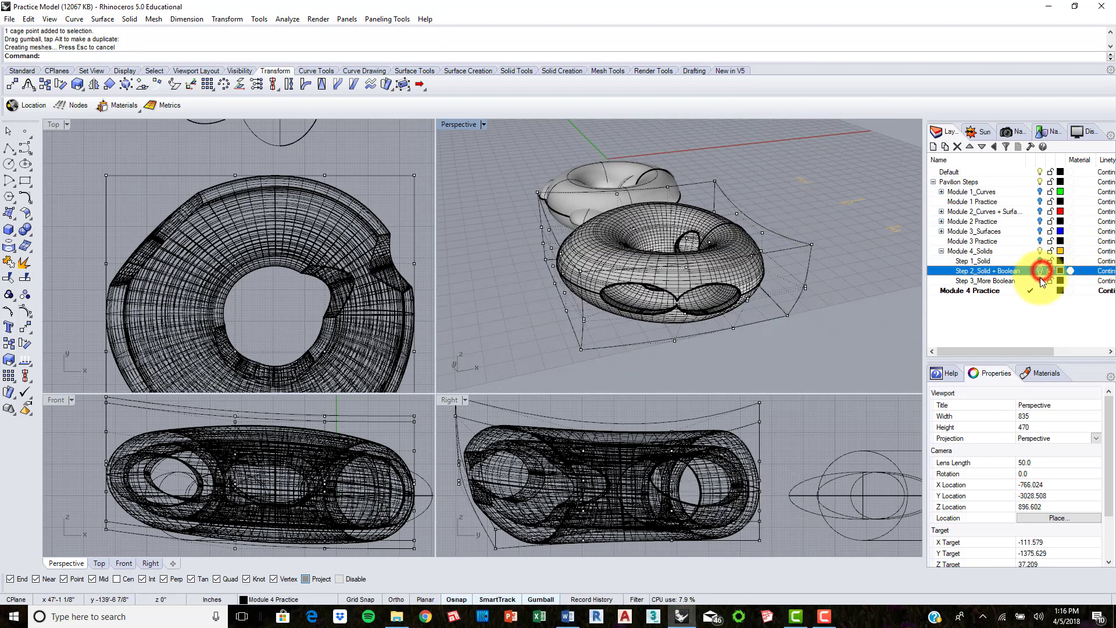
{"action": "left_click", "coordinate": [1039, 281]}
{"action": "right_click_drag", "start_coordinate": [853, 281], "coordinate": [720, 260], "text": "shift"}
{"action": "scroll", "coordinate": [732, 256], "scroll_direction": "up", "scroll_amount": 5}
{"action": "scroll", "coordinate": [719, 258], "scroll_direction": "down", "scroll_amount": 8}
{"action": "scroll", "coordinate": [719, 257], "scroll_direction": "down", "scroll_amount": 4}
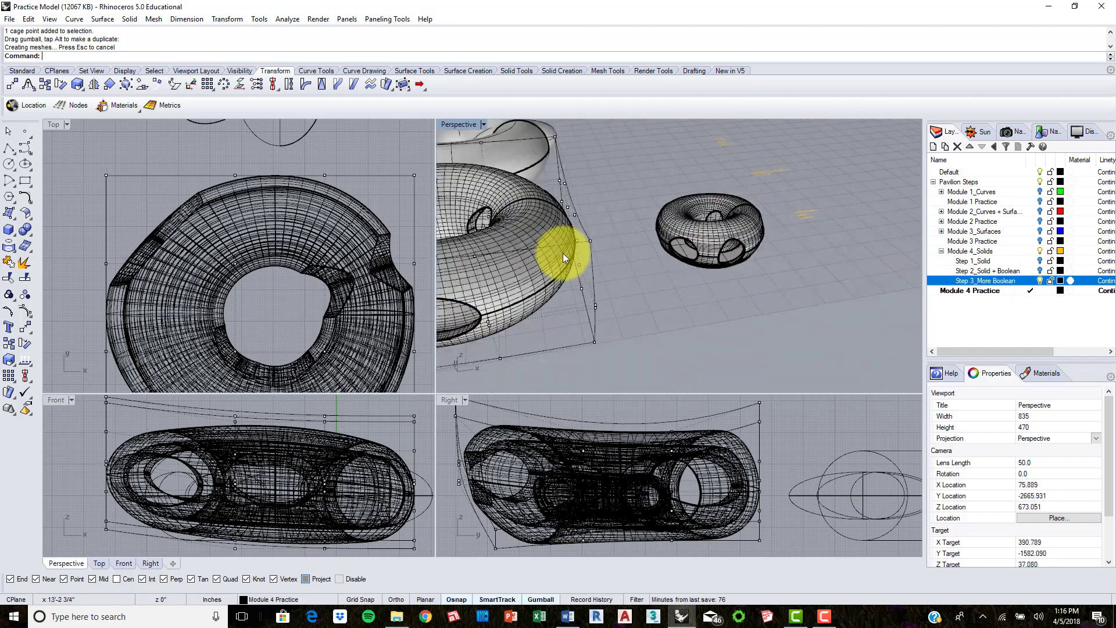
- Examine the deformed torus's openings, wall thickness and hollow interior up close from several angles
{"action": "right_click_drag", "start_coordinate": [539, 253], "coordinate": [752, 231], "text": "shift"}
{"action": "scroll", "coordinate": [648, 249], "scroll_direction": "up", "scroll_amount": 3}
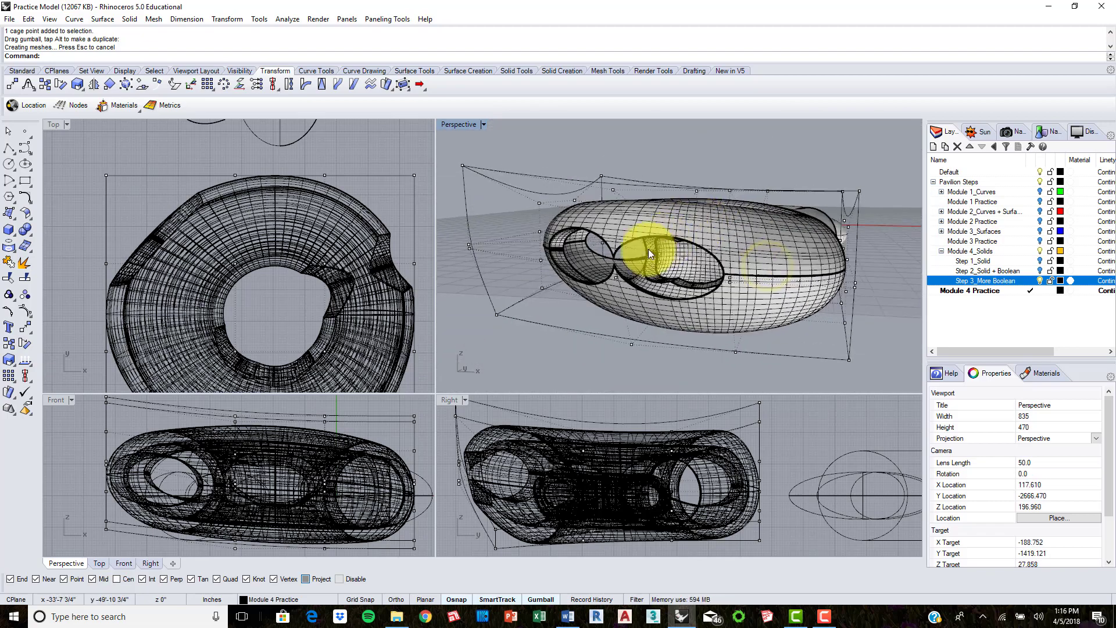
{"action": "scroll", "coordinate": [584, 270], "scroll_direction": "up", "scroll_amount": 8}
{"action": "right_click_drag", "start_coordinate": [639, 279], "coordinate": [680, 284]}
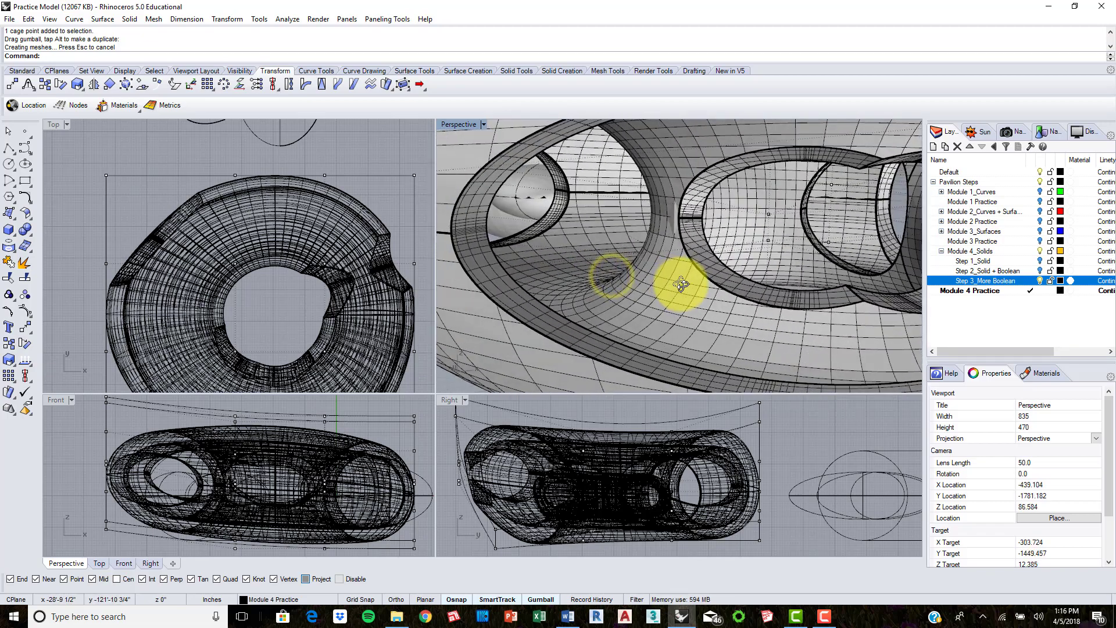
{"action": "right_click_drag", "start_coordinate": [847, 351], "coordinate": [547, 319], "text": "shift"}
{"action": "right_click_drag", "start_coordinate": [734, 290], "coordinate": [765, 232]}
{"action": "right_click_drag", "start_coordinate": [776, 312], "coordinate": [658, 308]}
{"action": "right_click_drag", "start_coordinate": [536, 278], "coordinate": [735, 278]}
{"action": "scroll", "coordinate": [560, 281], "scroll_direction": "down", "scroll_amount": 4}
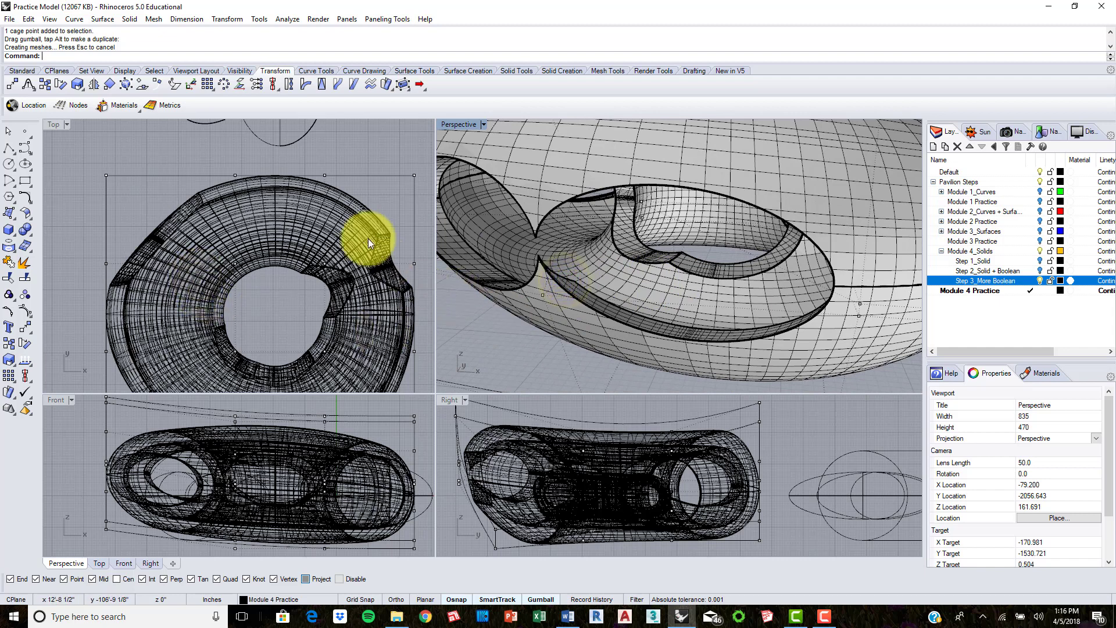
- Copy the deformed torus with its control cage 61' straight forward in the Top view, with Grid Snap and Ortho on
{"action": "scroll", "coordinate": [371, 158], "scroll_direction": "down", "scroll_amount": 5}
{"action": "right_click_drag", "start_coordinate": [390, 155], "coordinate": [374, 181]}
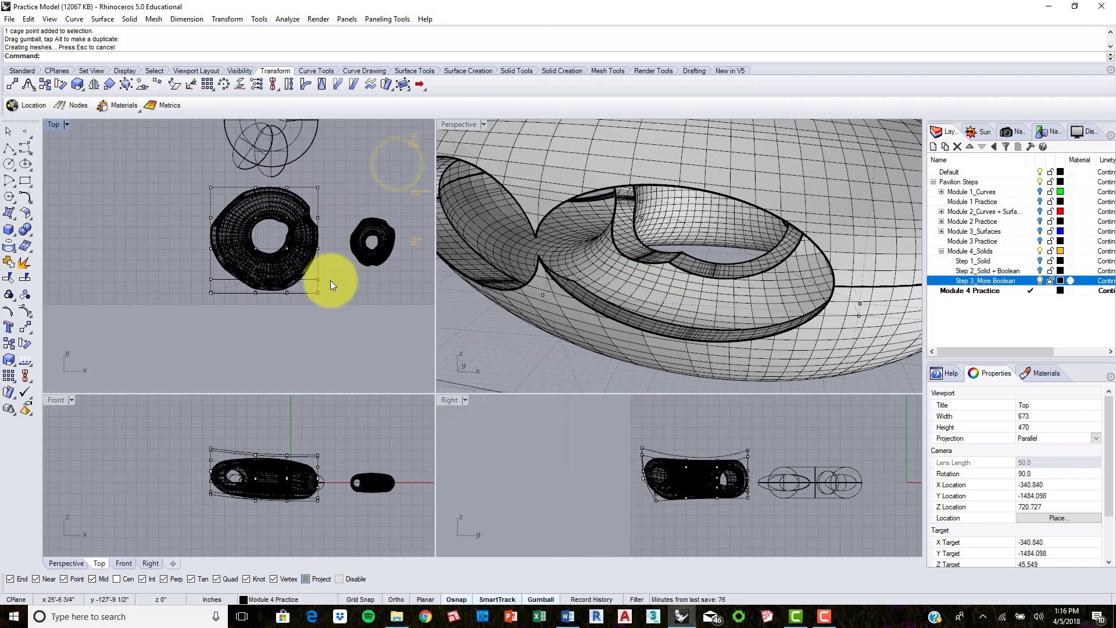
{"action": "left_click_drag", "start_coordinate": [180, 180], "coordinate": [183, 180]}
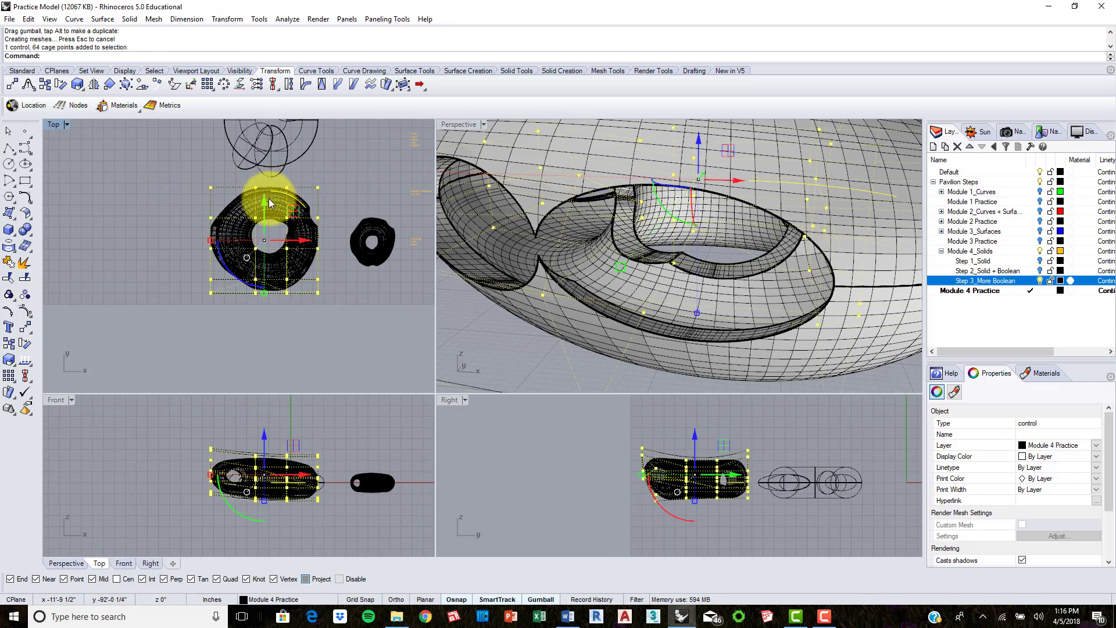
{"action": "type", "text": "Copy"}
{"action": "key", "text": "Return"}
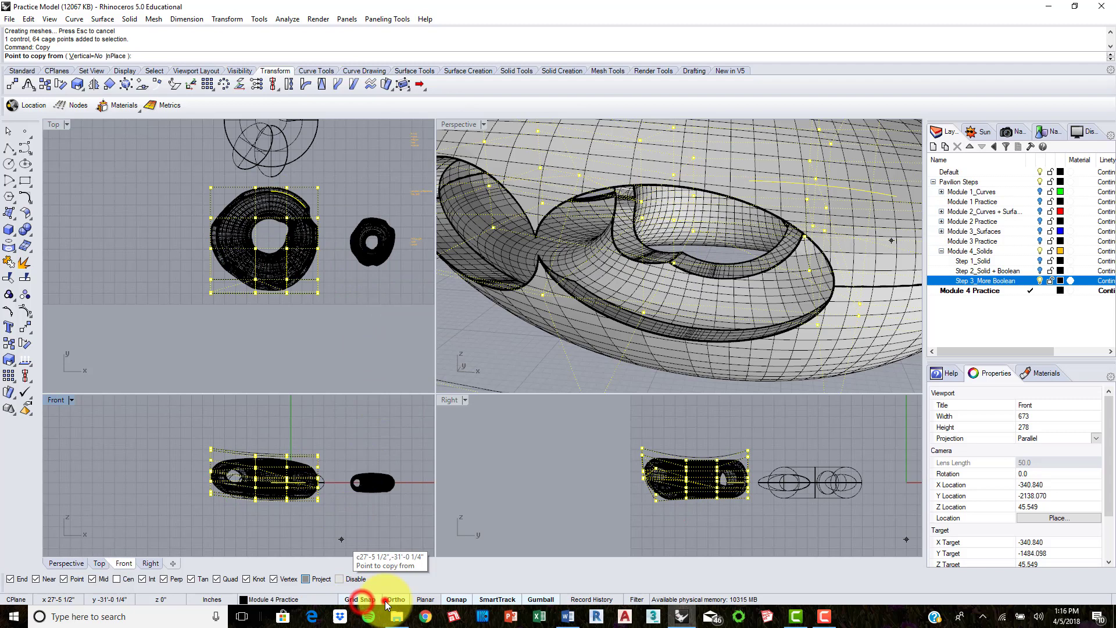
{"action": "left_click", "coordinate": [189, 227]}
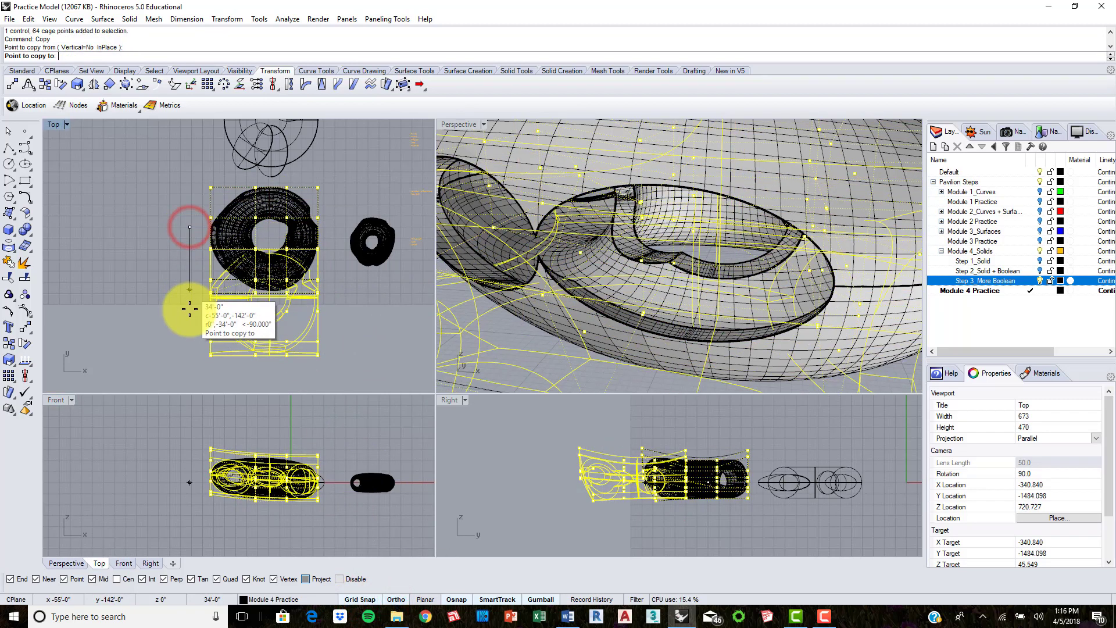
{"action": "left_click", "coordinate": [189, 337]}
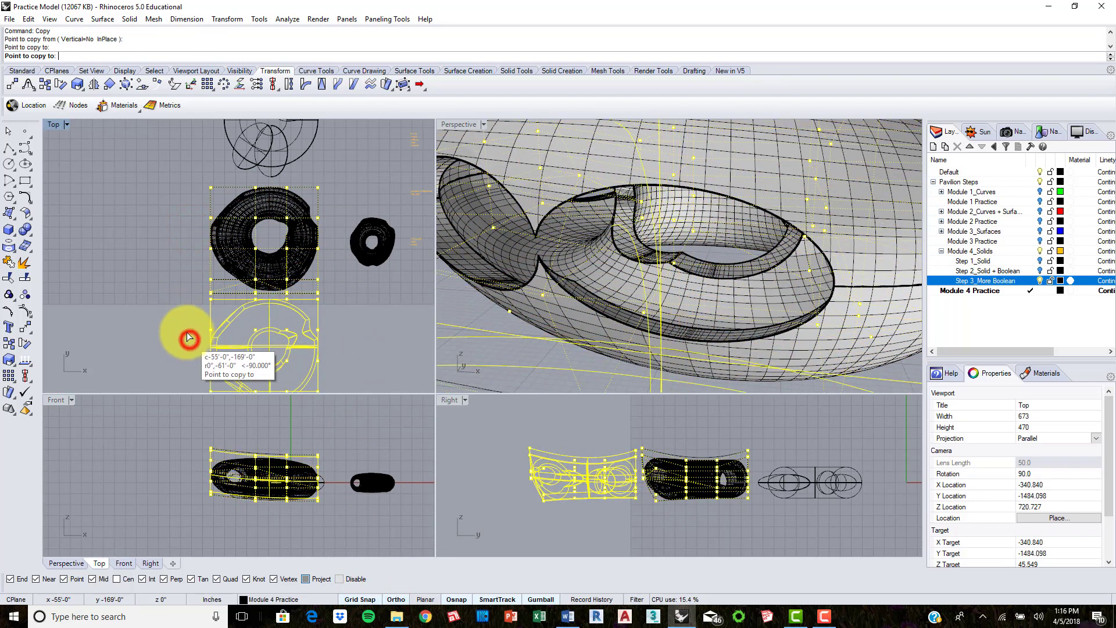
{"action": "left_click", "coordinate": [172, 223]}
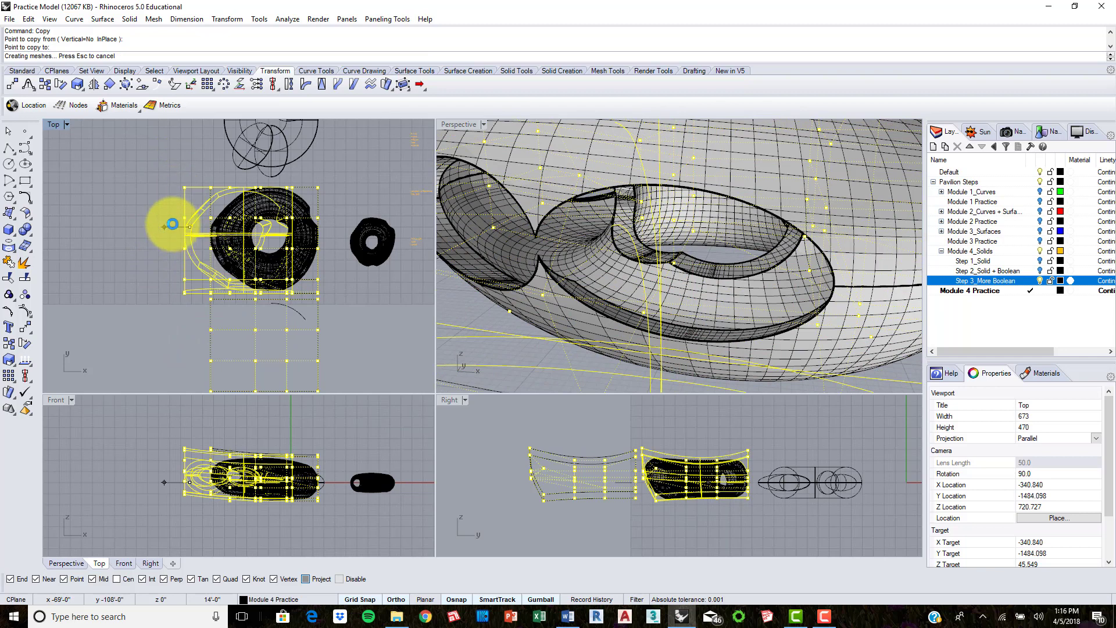
{"action": "key", "text": "Escape"}
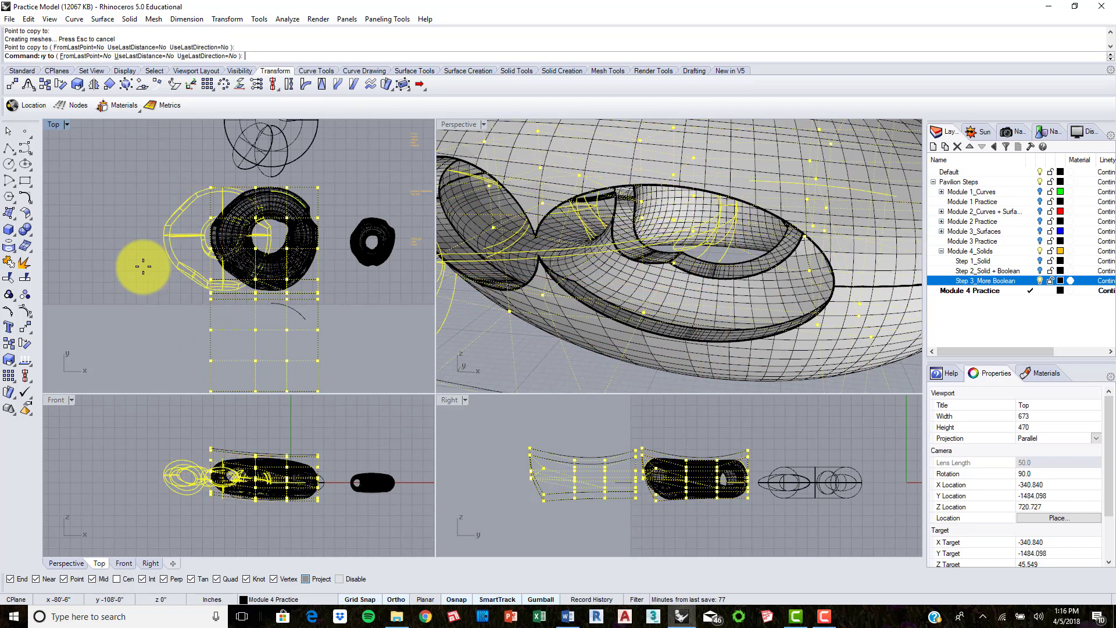
{"action": "left_click", "coordinate": [182, 298]}
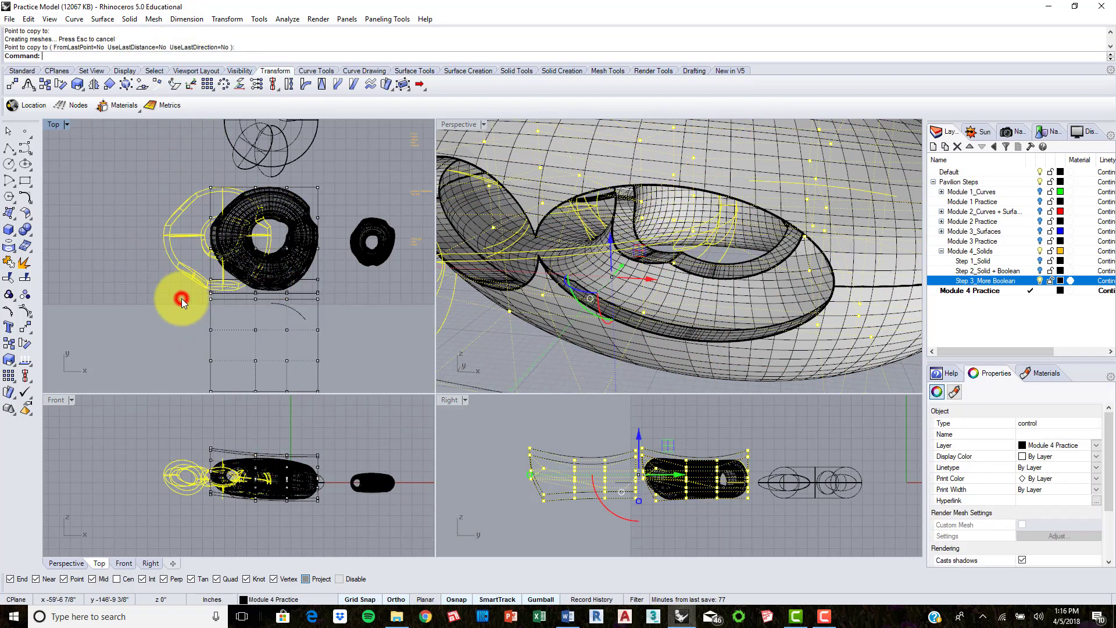
- Undo the misplaced torus copies, the layer visibility changes and the latest drags
{"action": "key", "text": "ctrl+z"}
{"action": "key", "text": "ctrl+z"}
{"action": "key", "text": "ctrl+z"}
{"action": "key", "text": "ctrl+z"}
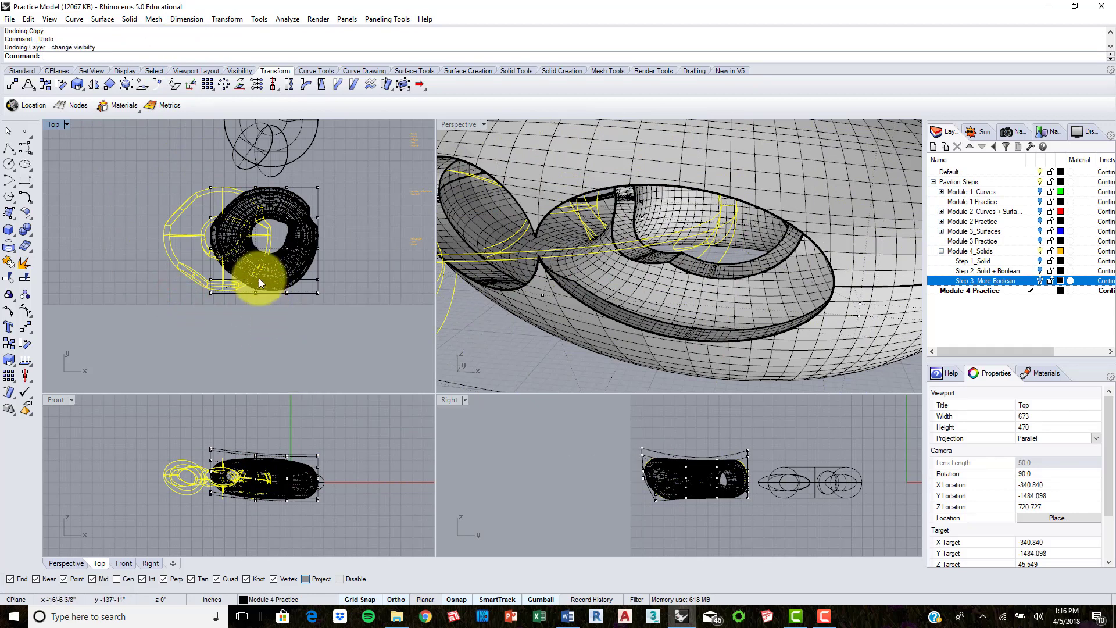
{"action": "scroll", "coordinate": [268, 319], "scroll_direction": "down", "scroll_amount": 6}
{"action": "scroll", "coordinate": [391, 309], "scroll_direction": "up", "scroll_amount": 2}
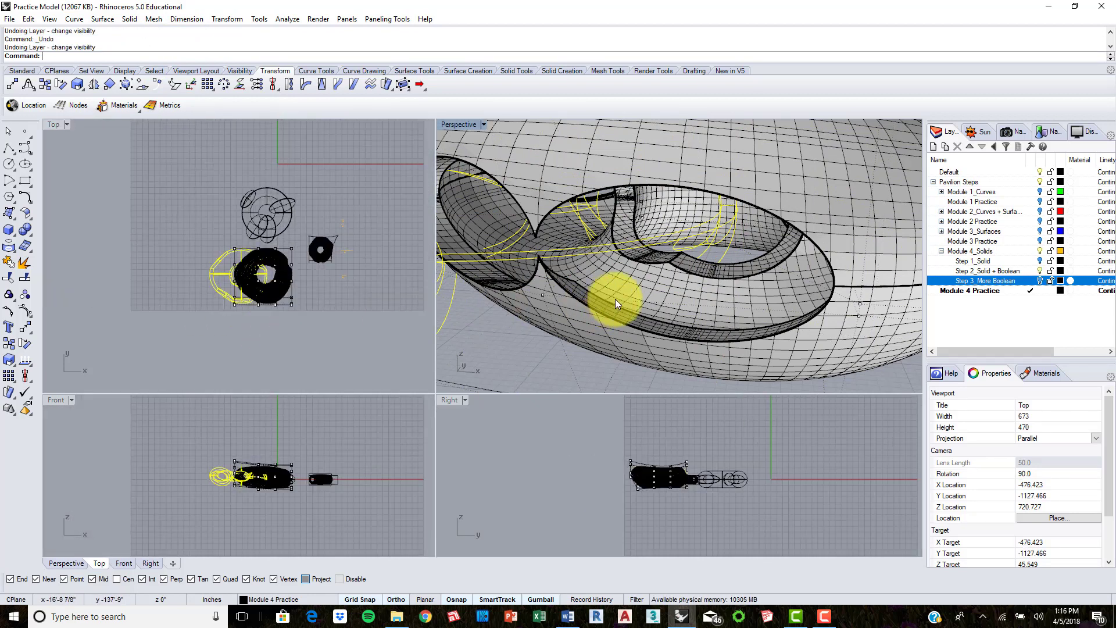
{"action": "middle_click", "coordinate": [615, 299]}
{"action": "left_click", "coordinate": [538, 276]}
{"action": "scroll", "coordinate": [544, 280], "scroll_direction": "down", "scroll_amount": 14}
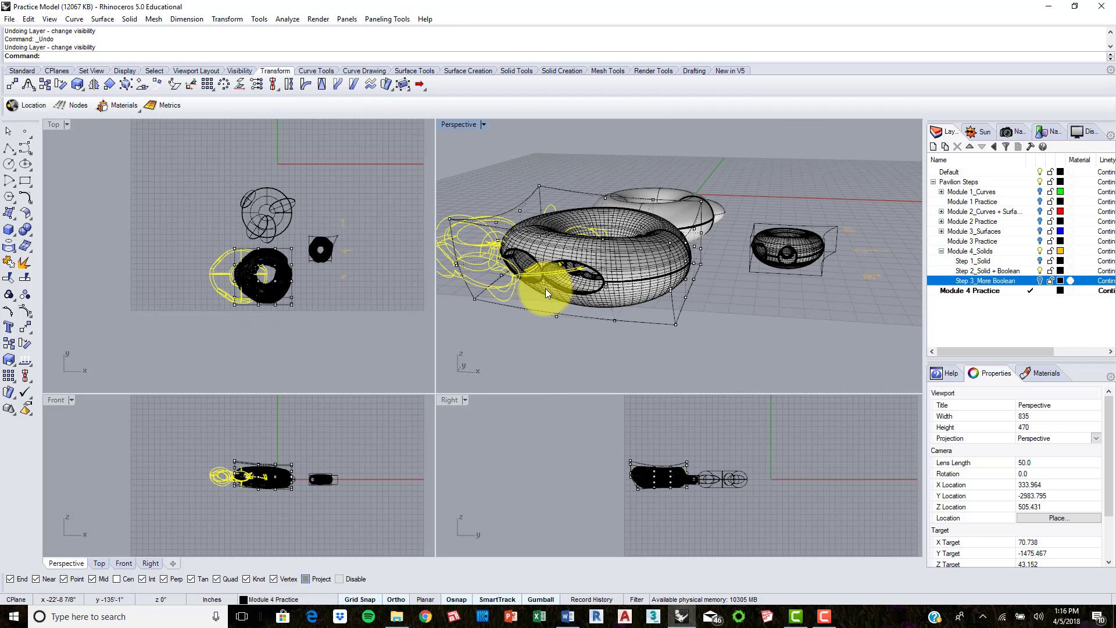
{"action": "right_click_drag", "start_coordinate": [543, 308], "coordinate": [738, 343]}
{"action": "right_click", "coordinate": [738, 343]}
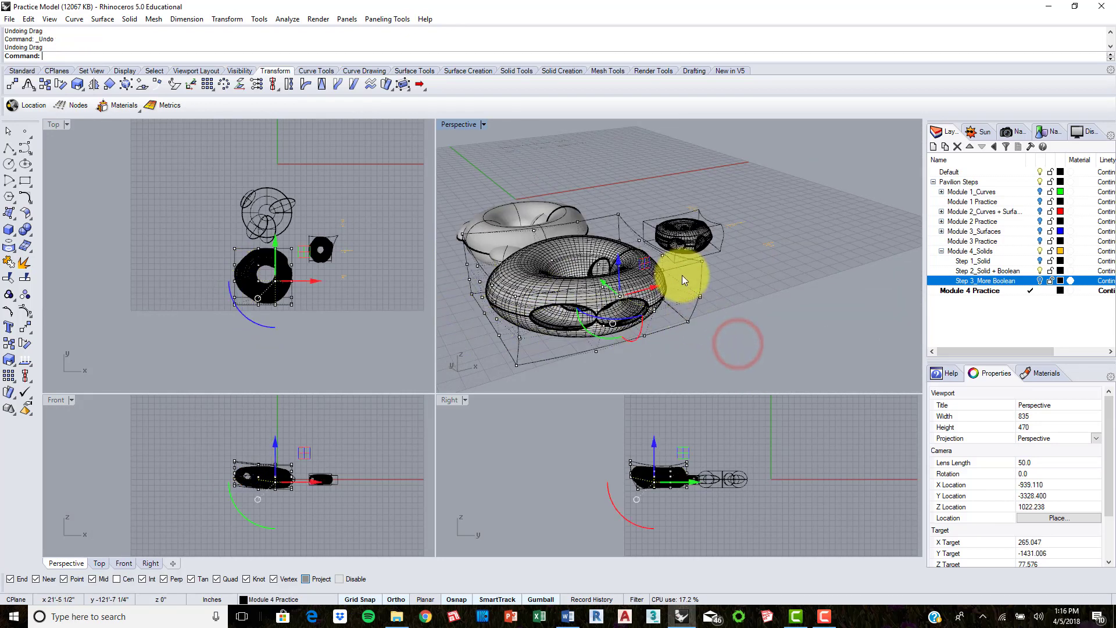
{"action": "right_click", "coordinate": [751, 298]}
{"action": "scroll", "coordinate": [257, 276], "scroll_direction": "up", "scroll_amount": 8}
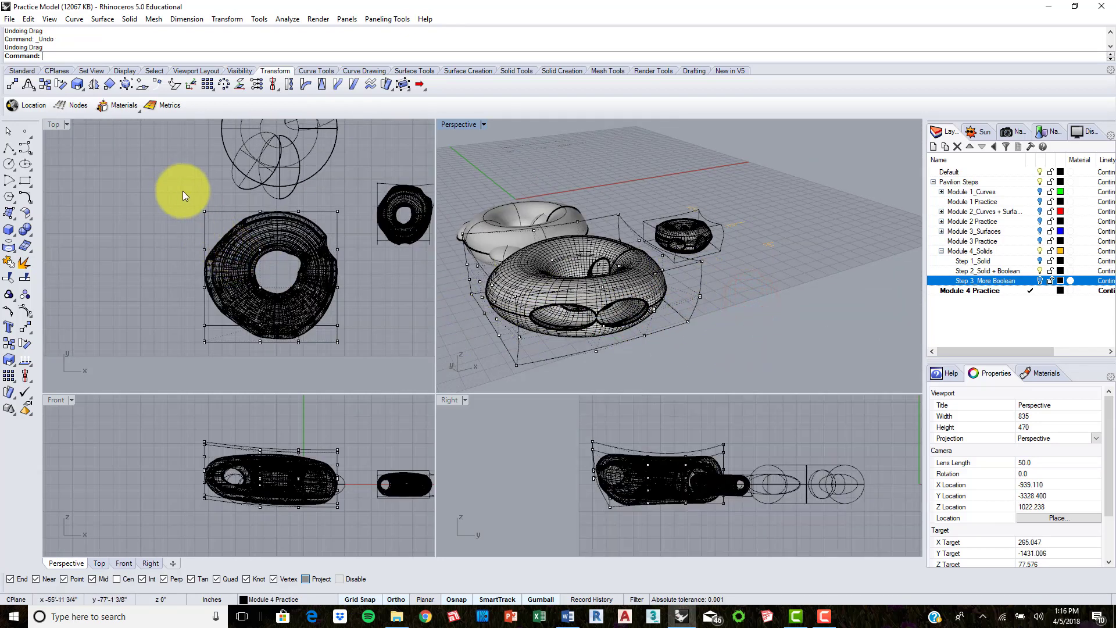
- Copy the deformed torus with its control cage straight forward in the Top view, clear of the original
{"action": "left_click_drag", "start_coordinate": [175, 199], "coordinate": [358, 337]}
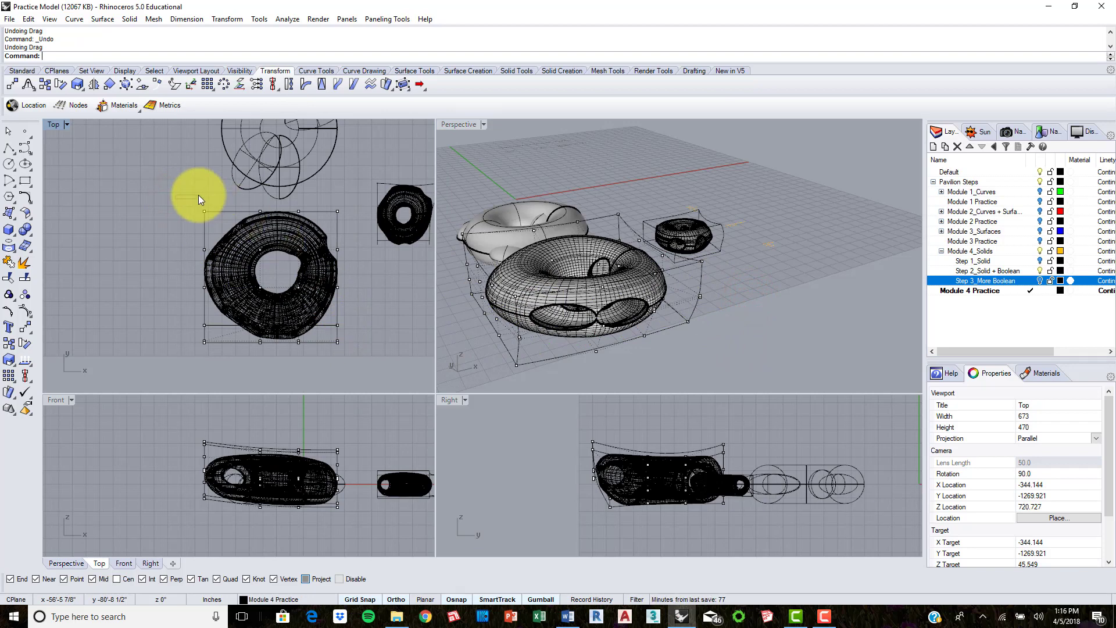
{"action": "left_click_drag", "start_coordinate": [307, 294], "coordinate": [357, 368]}
{"action": "right_click_drag", "start_coordinate": [363, 285], "coordinate": [356, 256]}
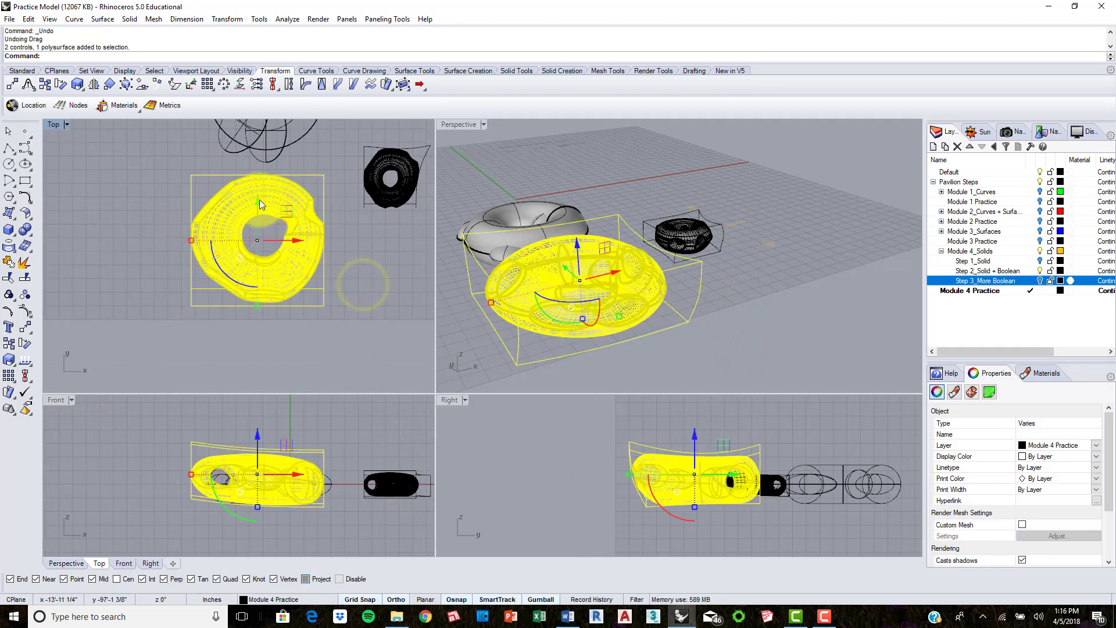
{"action": "scroll", "coordinate": [266, 200], "scroll_direction": "down", "scroll_amount": 3}
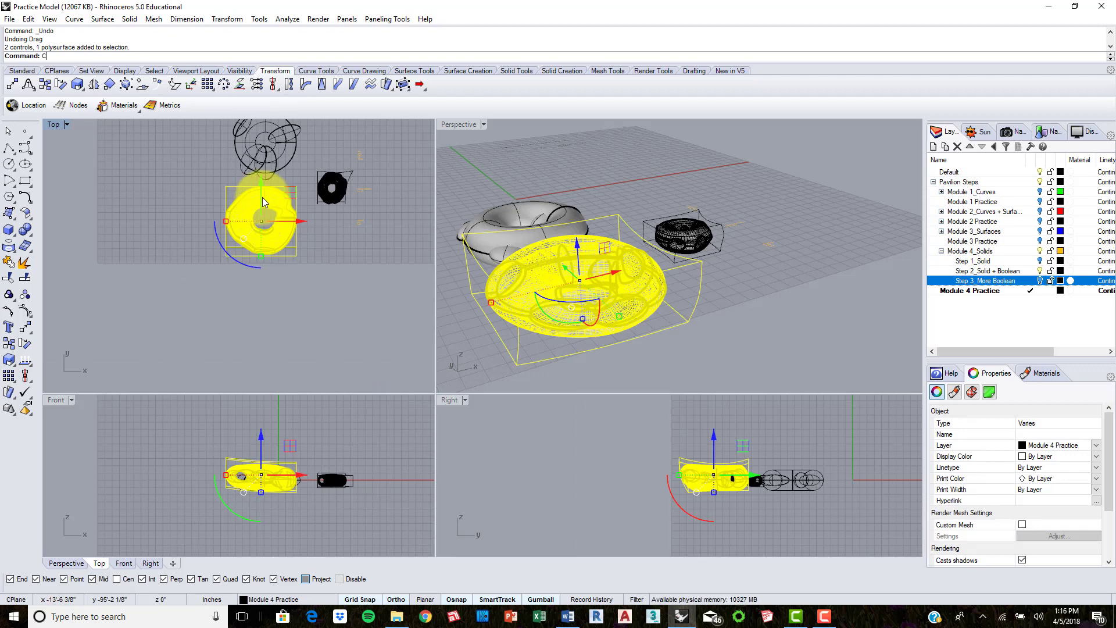
{"action": "type", "text": "opy"}
{"action": "key", "text": "Return"}
{"action": "left_click", "coordinate": [209, 211]}
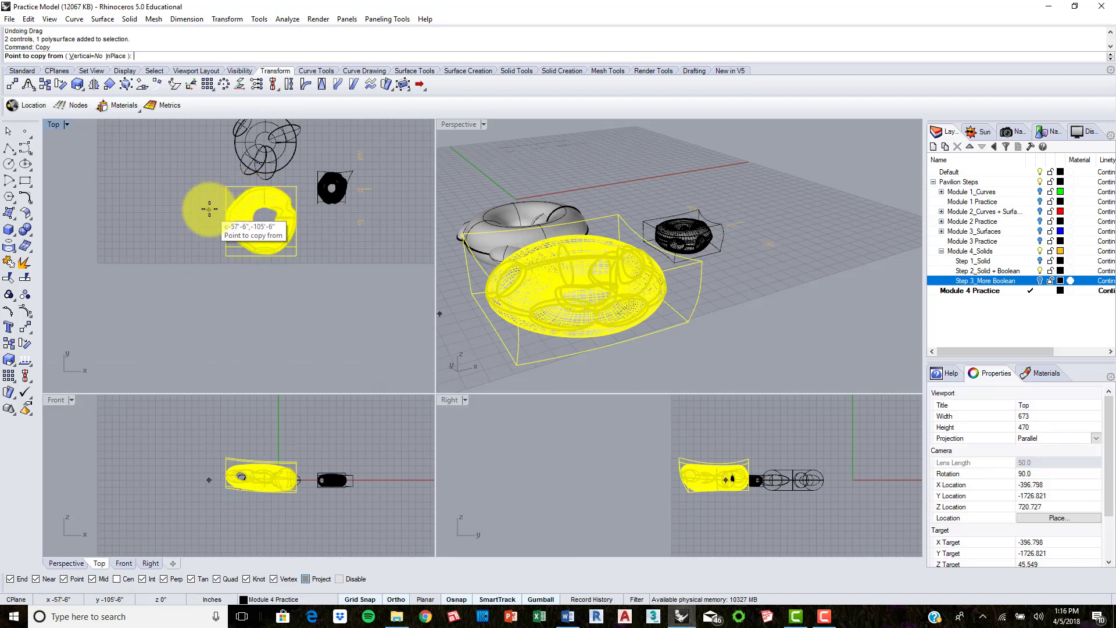
{"action": "left_click", "coordinate": [214, 287]}
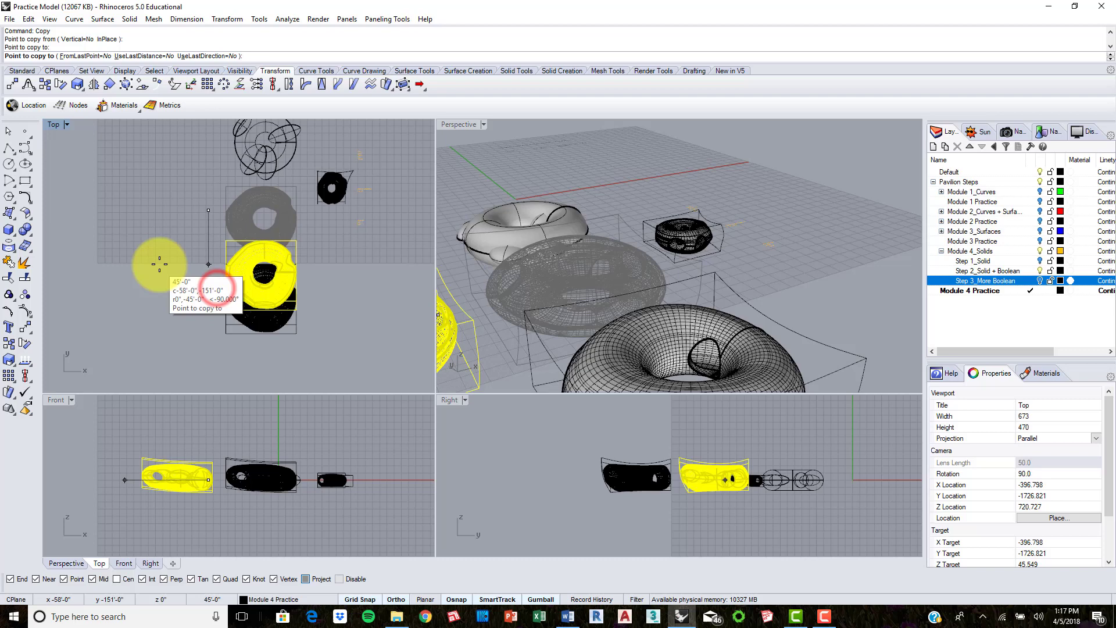
{"action": "key", "text": "Return"}
{"action": "key", "text": "Escape"}
- Draw a rectangular plane about 76'-6" by 64'-6" in the Top view, enclosing the copied torus
{"action": "scroll", "coordinate": [271, 282], "scroll_direction": "up", "scroll_amount": 6}
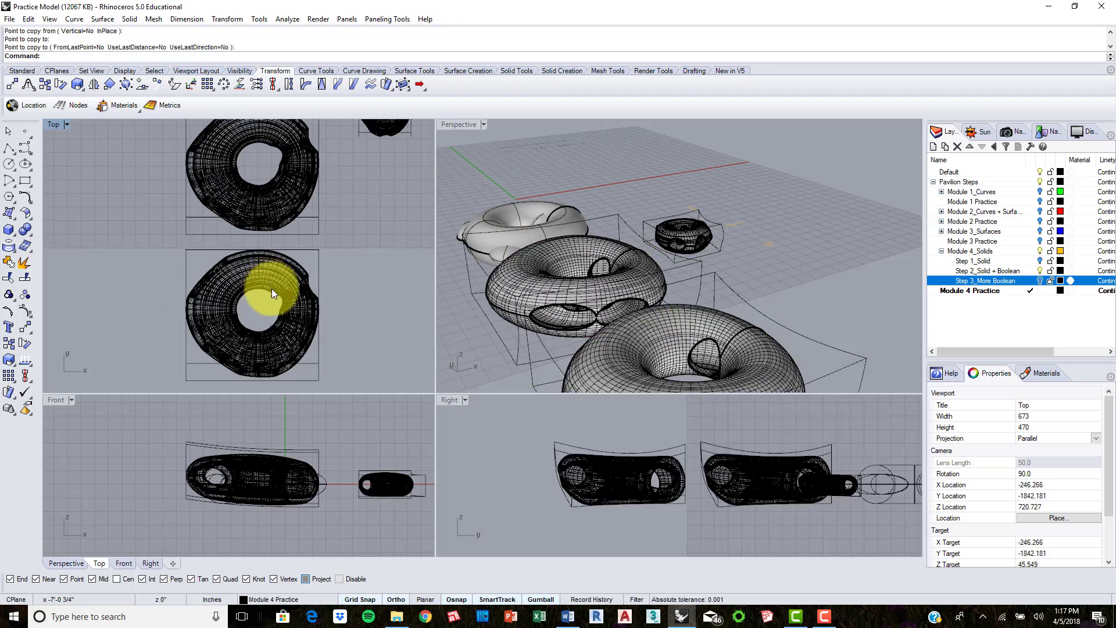
{"action": "scroll", "coordinate": [271, 289], "scroll_direction": "up", "scroll_amount": 2}
{"action": "left_click", "coordinate": [281, 269]}
{"action": "right_click_drag", "start_coordinate": [366, 291], "coordinate": [375, 216]}
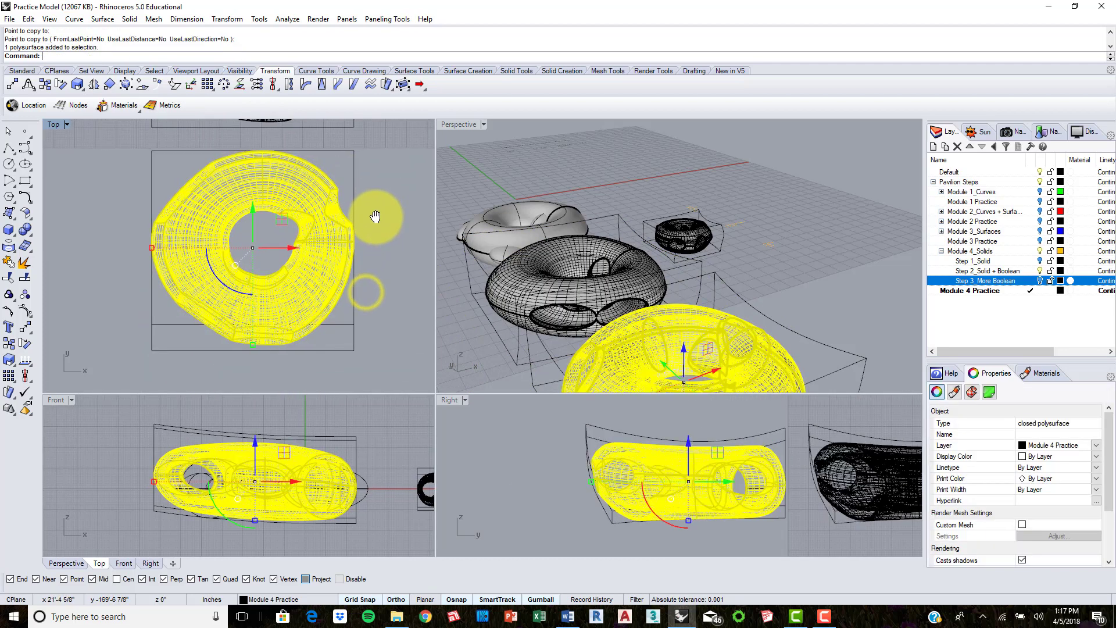
{"action": "left_click", "coordinate": [420, 70]}
{"action": "left_click", "coordinate": [468, 71]}
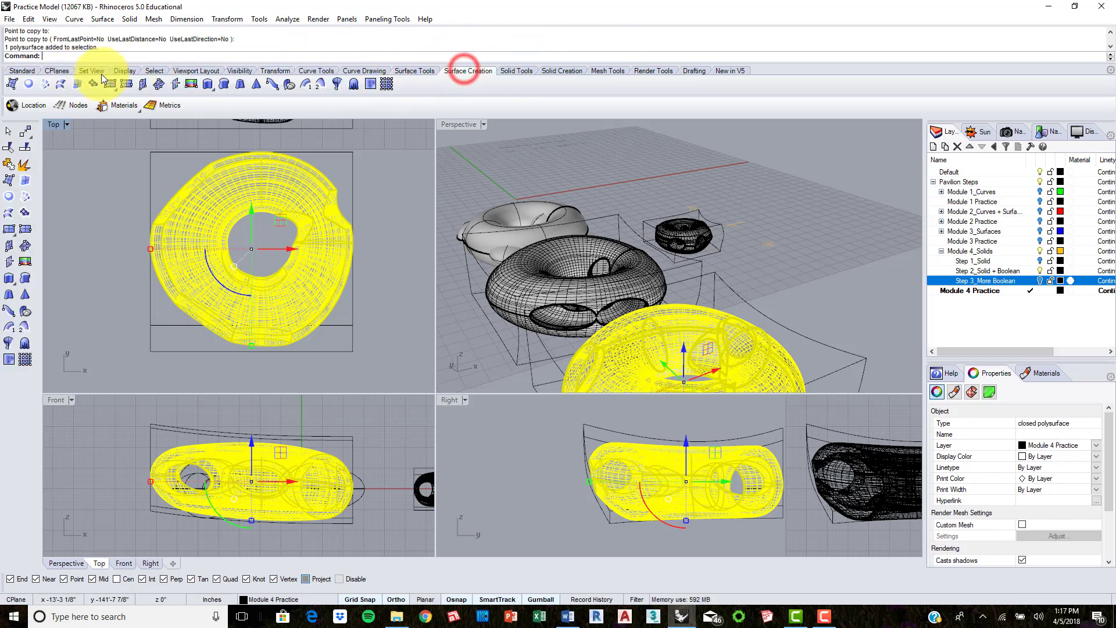
{"action": "left_click", "coordinate": [110, 84]}
{"action": "scroll", "coordinate": [169, 186], "scroll_direction": "down", "scroll_amount": 2}
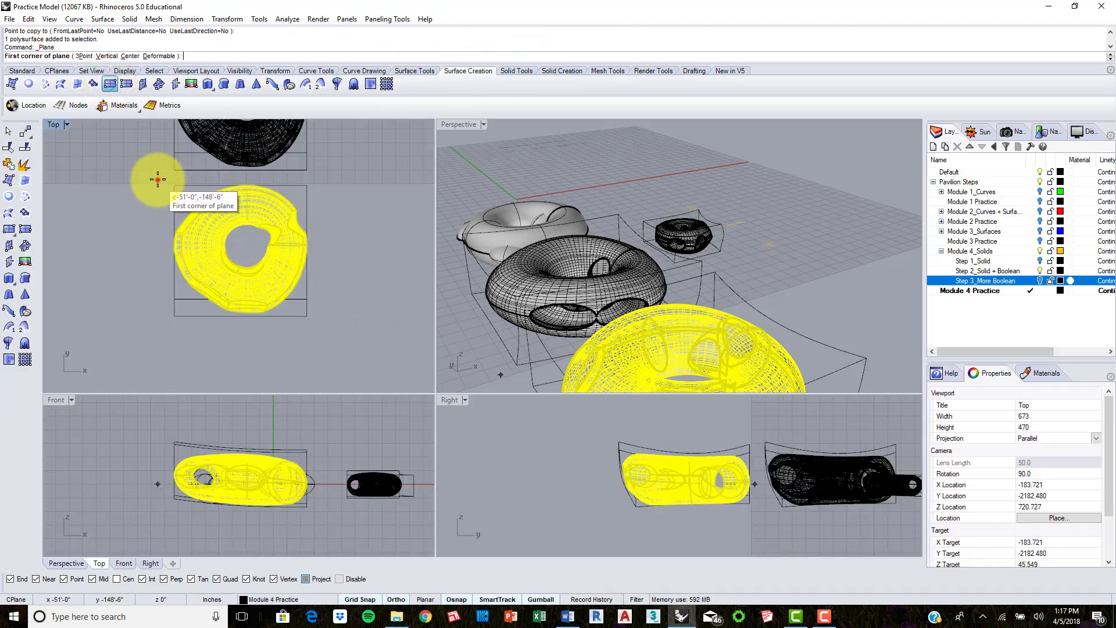
{"action": "left_click", "coordinate": [158, 179]}
{"action": "left_click", "coordinate": [331, 325]}
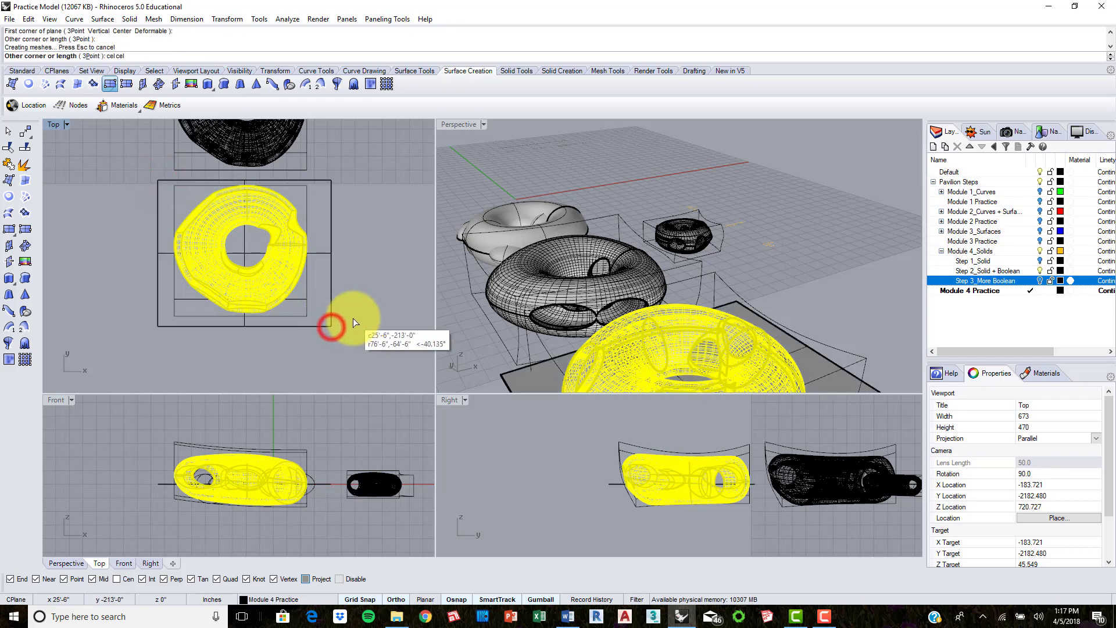
- Enlarge the Front viewport and move the plane slightly down through the copied torus
{"action": "scroll", "coordinate": [803, 298], "scroll_direction": "up", "scroll_amount": 5}
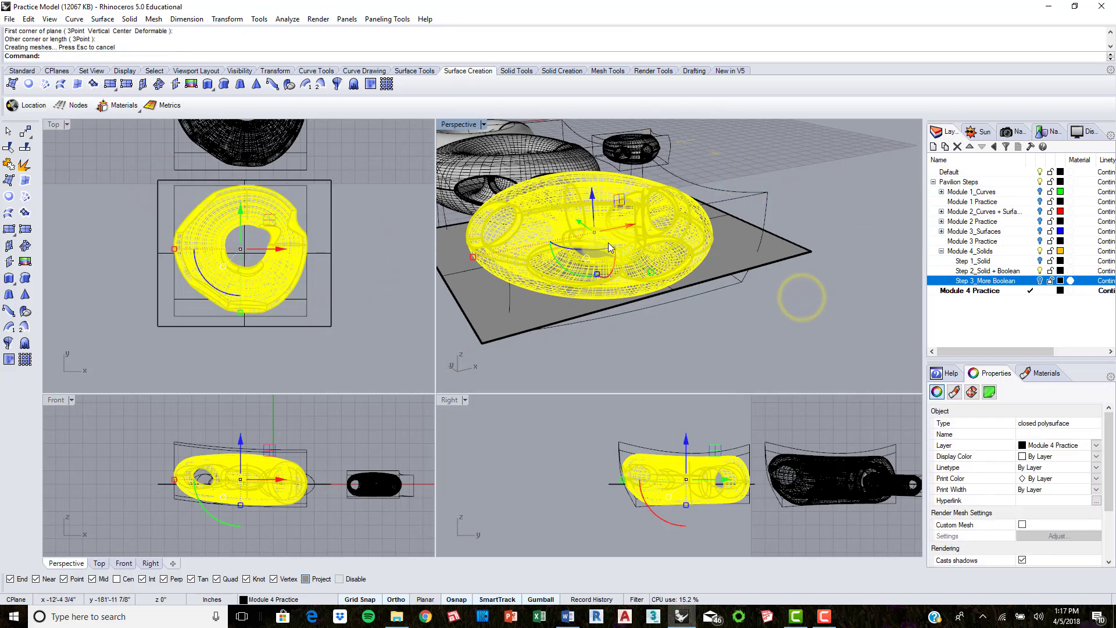
{"action": "scroll", "coordinate": [669, 263], "scroll_direction": "down", "scroll_amount": 5}
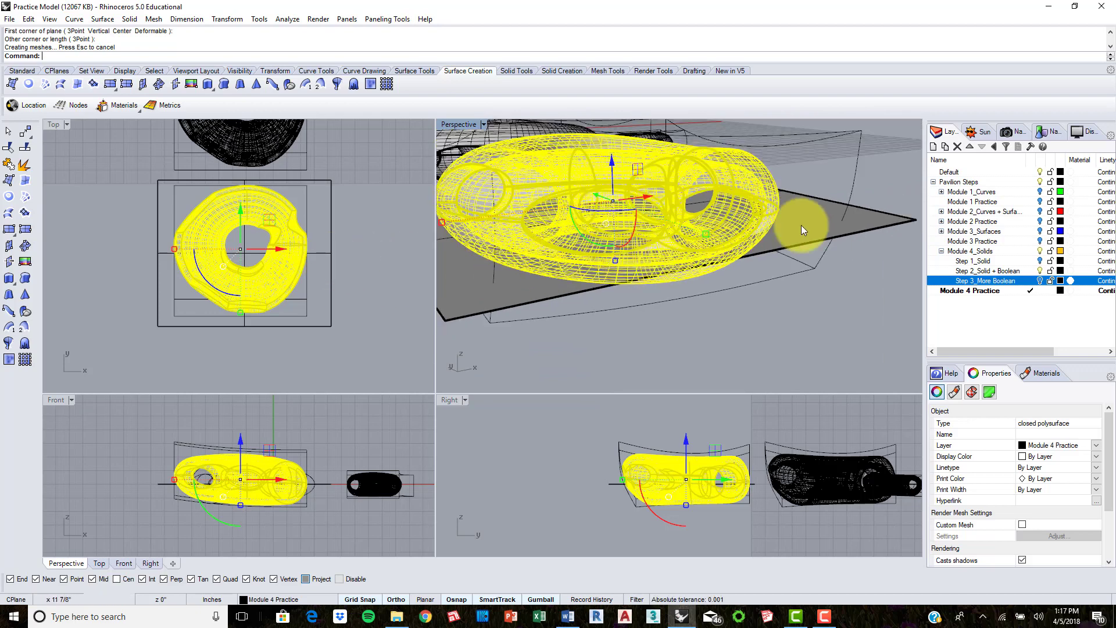
{"action": "left_click", "coordinate": [858, 305]}
{"action": "left_click", "coordinate": [811, 236]}
{"action": "right_click_drag", "start_coordinate": [629, 263], "coordinate": [602, 254]}
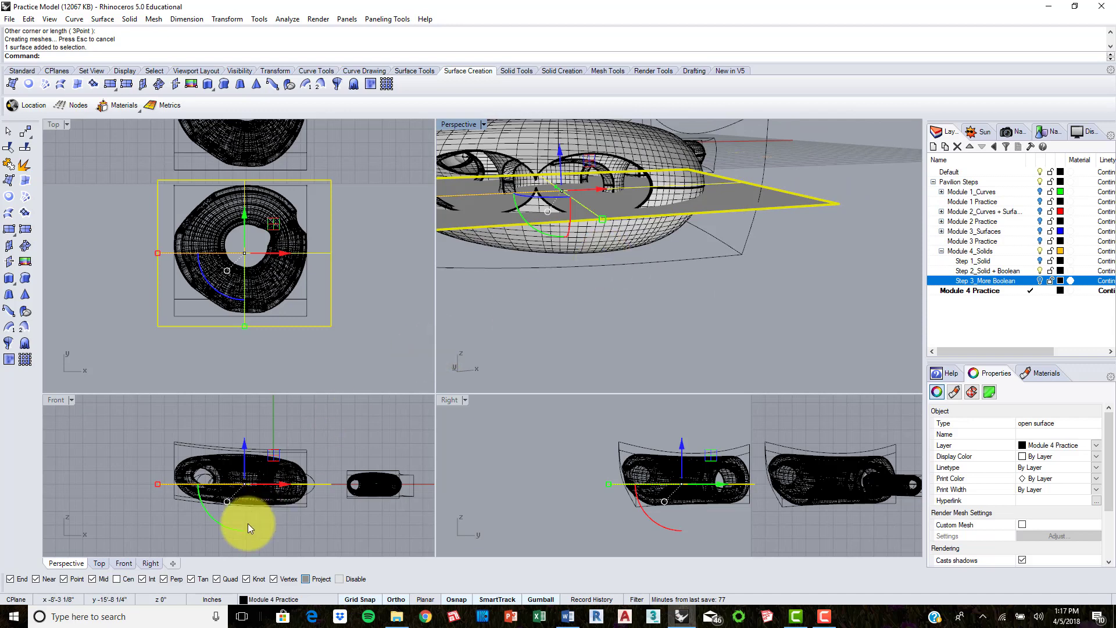
{"action": "scroll", "coordinate": [250, 500], "scroll_direction": "up", "scroll_amount": 3}
{"action": "scroll", "coordinate": [249, 500], "scroll_direction": "down", "scroll_amount": 2}
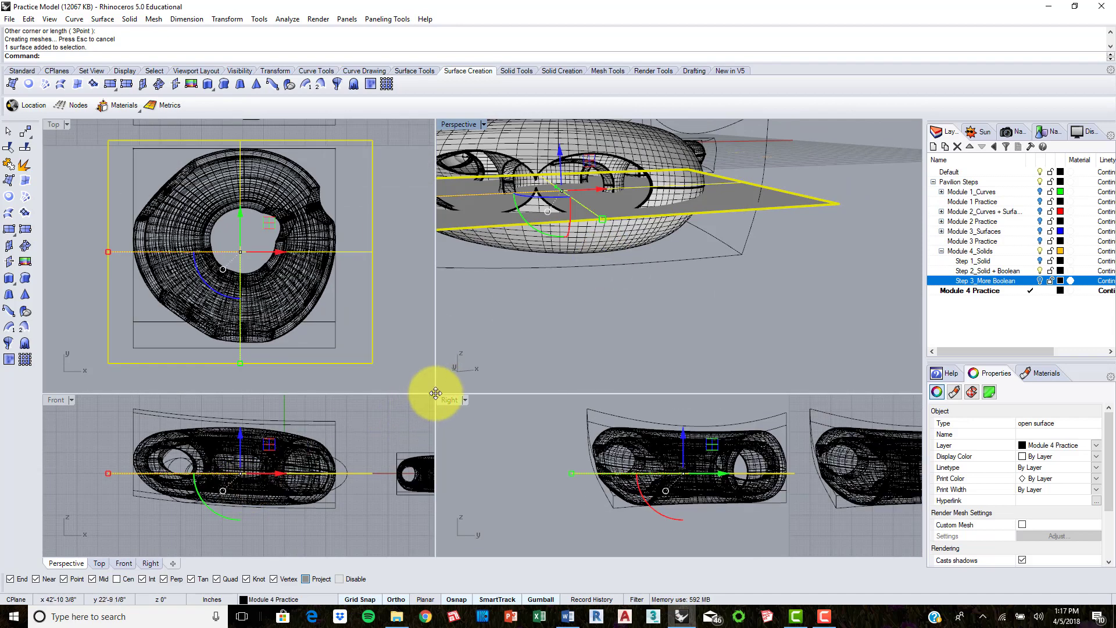
{"action": "left_click_drag", "start_coordinate": [435, 394], "coordinate": [610, 260]}
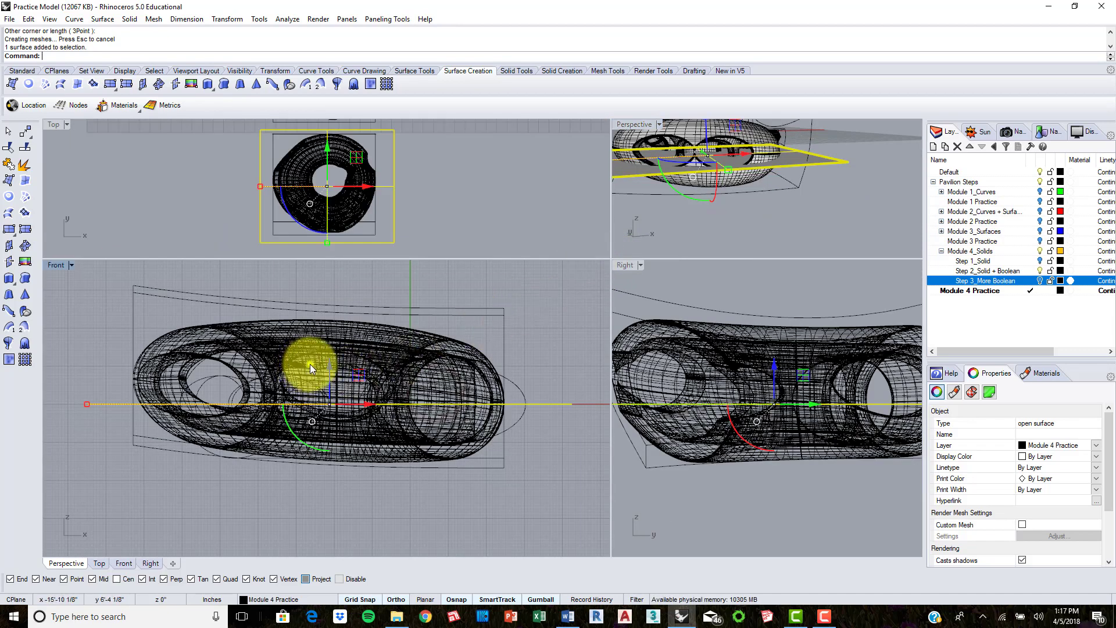
{"action": "scroll", "coordinate": [309, 364], "scroll_direction": "up", "scroll_amount": 2}
{"action": "right_click_drag", "start_coordinate": [453, 385], "coordinate": [410, 377]}
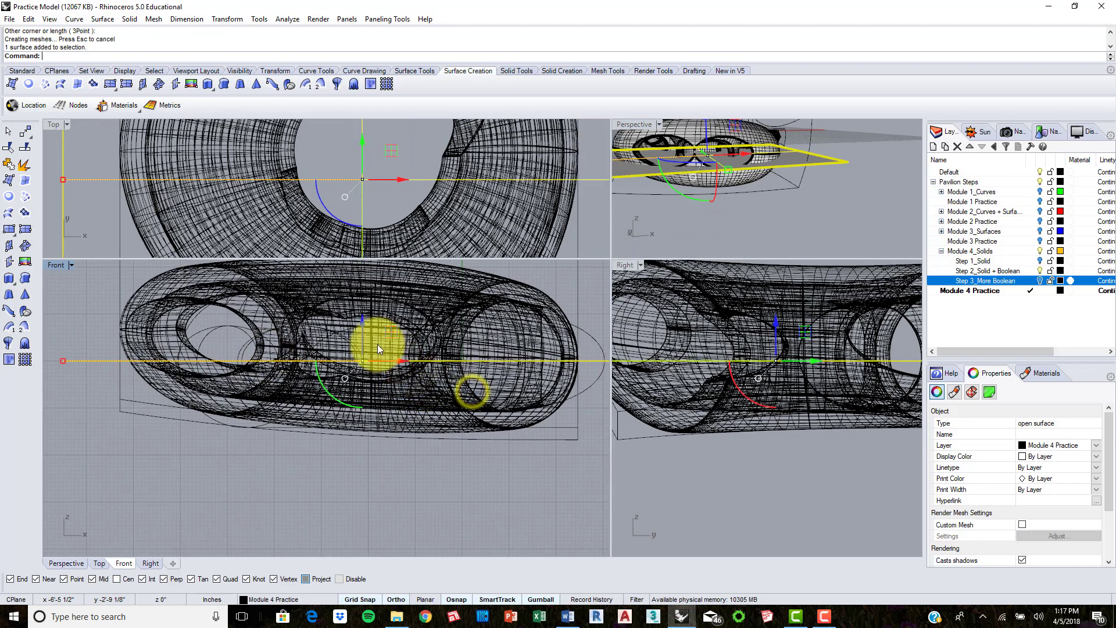
{"action": "left_click_drag", "start_coordinate": [363, 323], "coordinate": [364, 340]}
- Set the Front viewport to Shaded display and nudge the plane slightly up against the torus's openings
{"action": "left_click", "coordinate": [74, 269]}
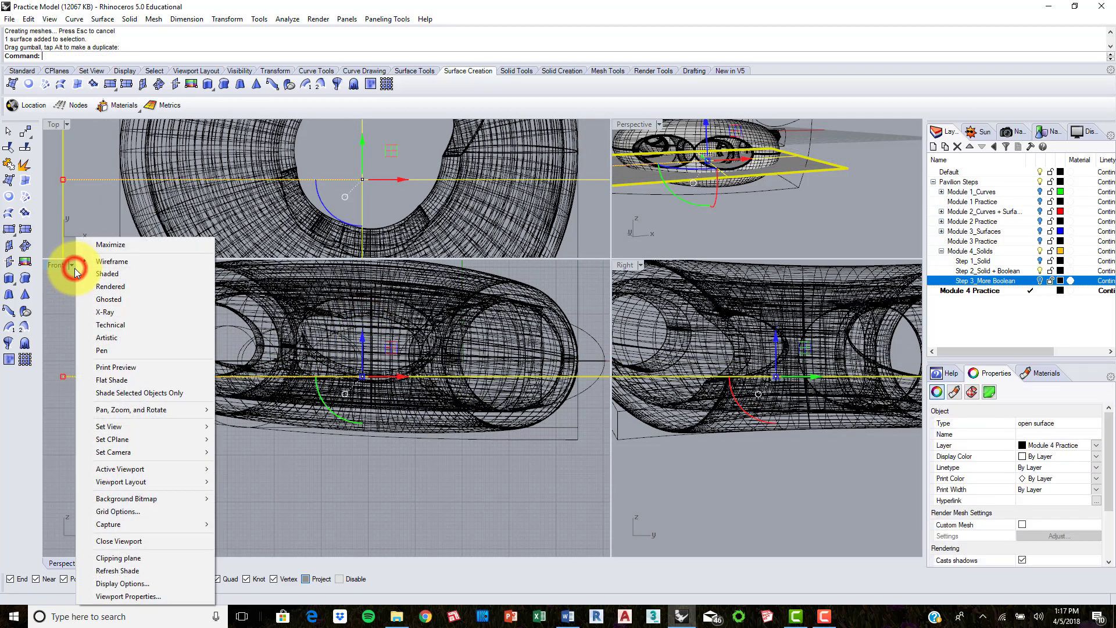
{"action": "left_click", "coordinate": [117, 278]}
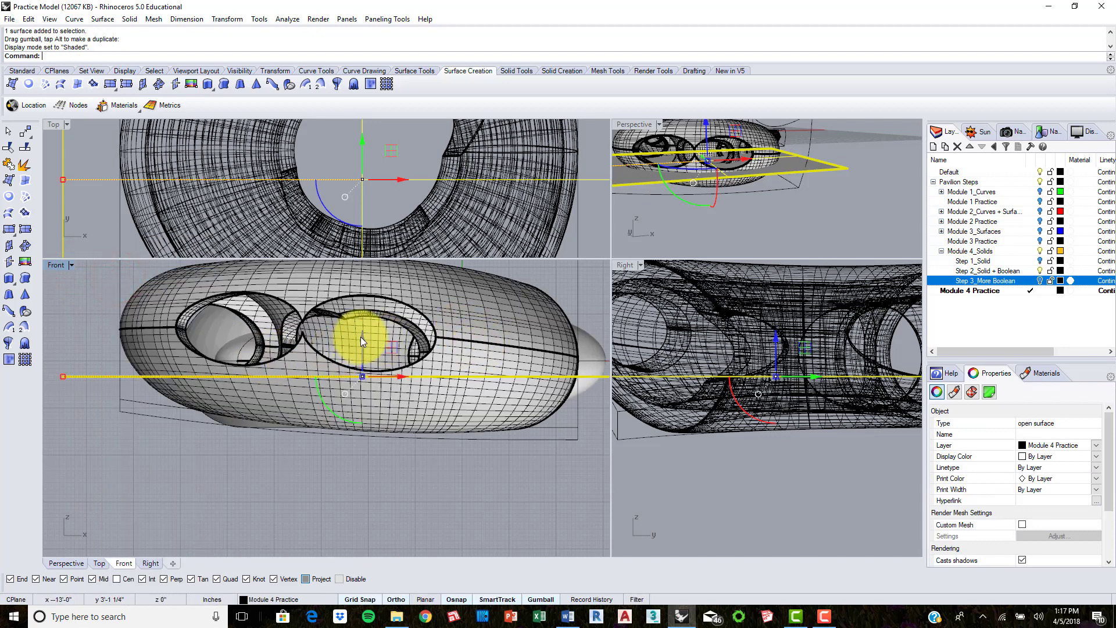
{"action": "left_click_drag", "start_coordinate": [361, 338], "coordinate": [358, 348]}
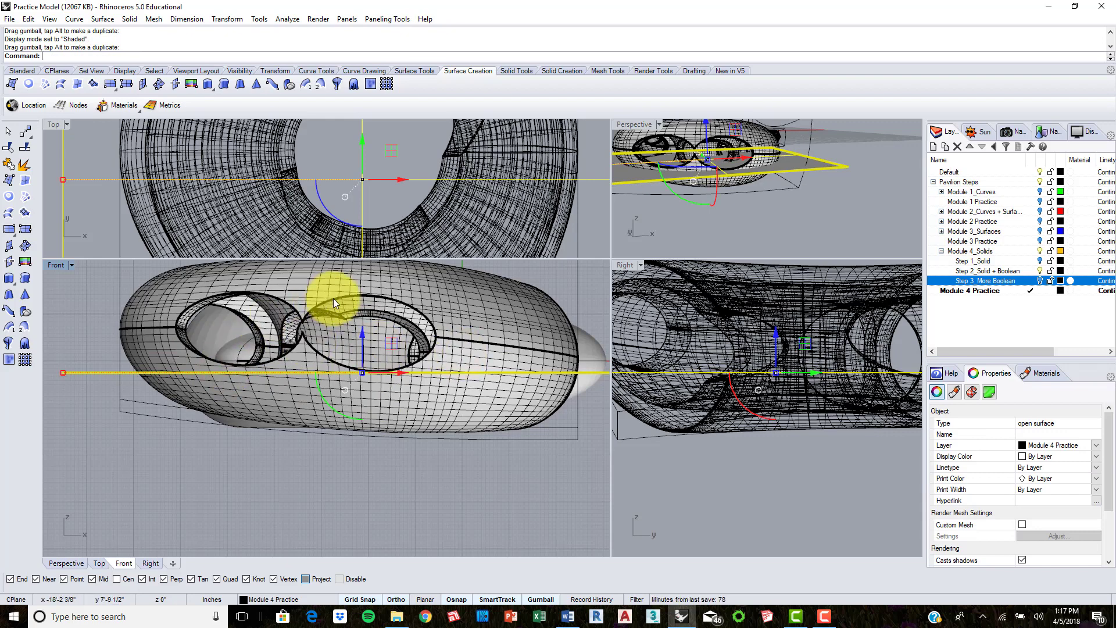
- Set the Right viewport to Shaded display and frame the copied torus with the plane
{"action": "left_click", "coordinate": [794, 471]}
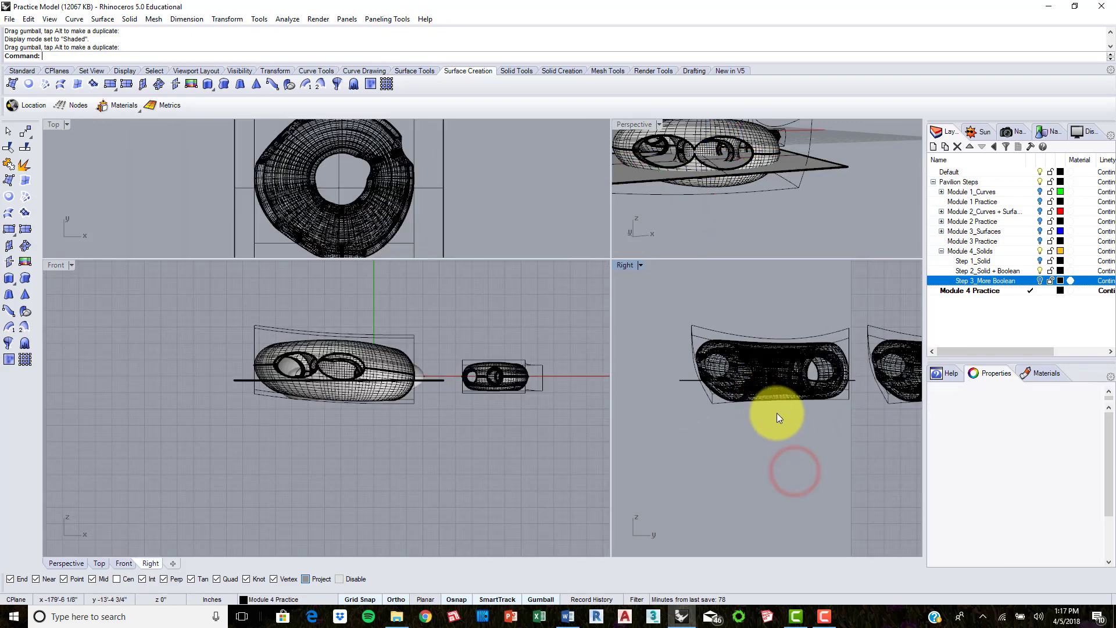
{"action": "left_click", "coordinate": [642, 265]}
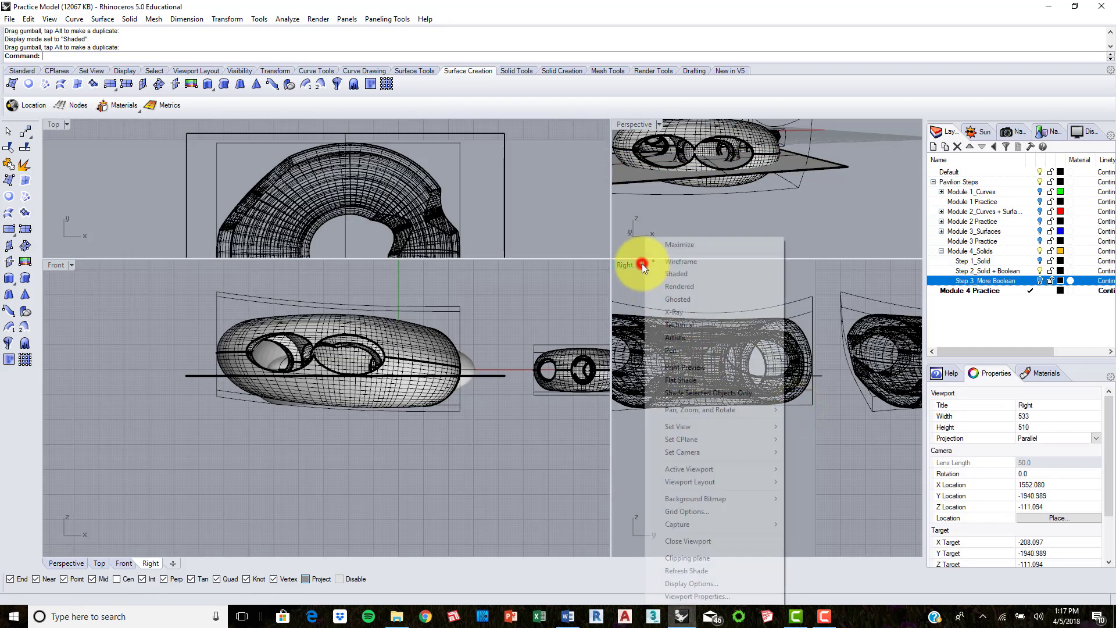
{"action": "left_click", "coordinate": [676, 274]}
{"action": "right_click_drag", "start_coordinate": [716, 424], "coordinate": [749, 423]}
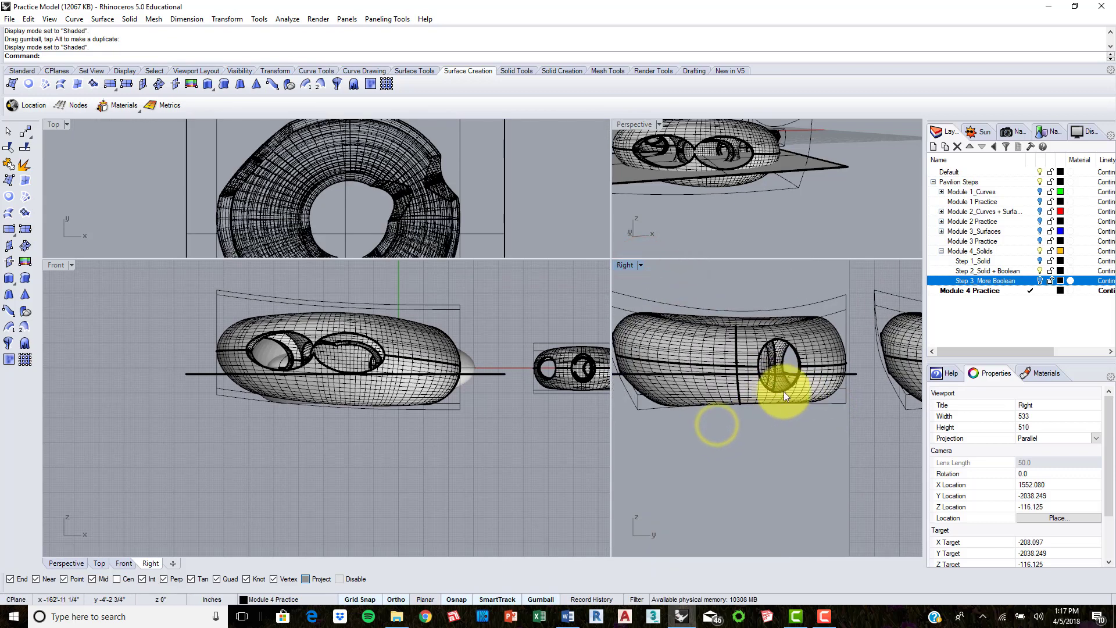
- Bend the cutting plane along its full 76'-6" length in the Front view, lowering one end about 4'-3", with Grid Snap and Ortho off
{"action": "left_click", "coordinate": [854, 373]}
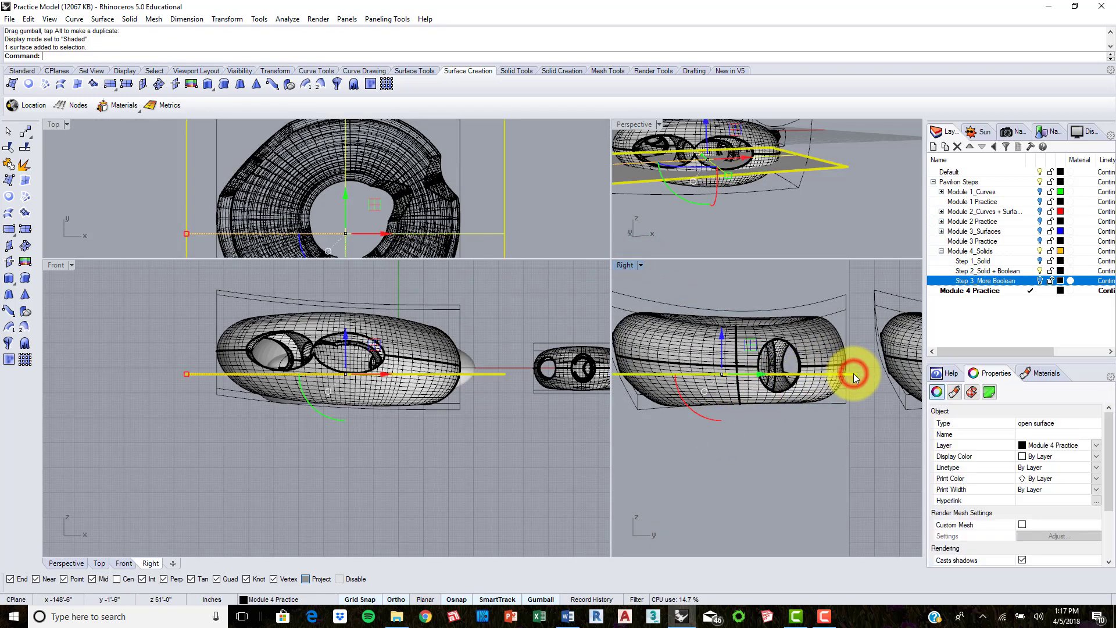
{"action": "left_click", "coordinate": [492, 332]}
{"action": "left_click", "coordinate": [490, 368]}
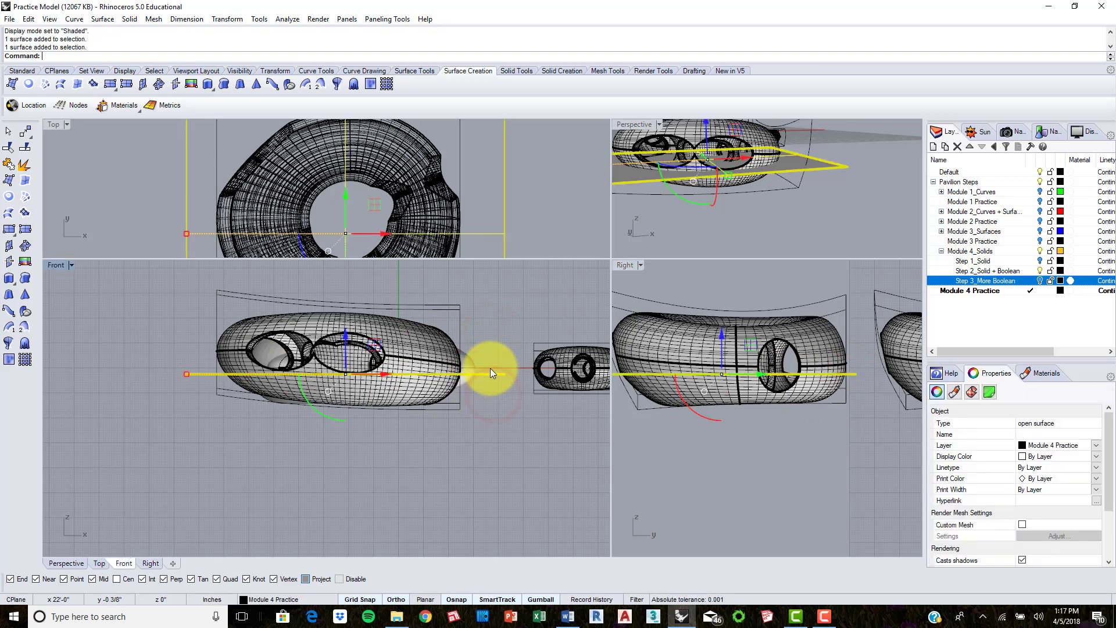
{"action": "key", "text": "Return"}
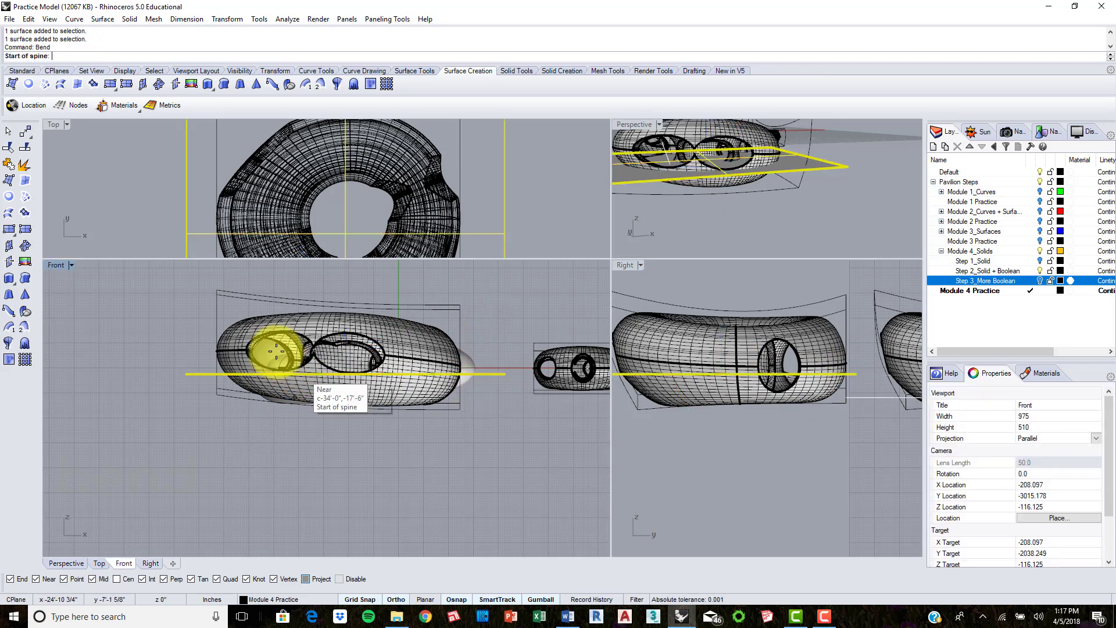
{"action": "left_click", "coordinate": [187, 372]}
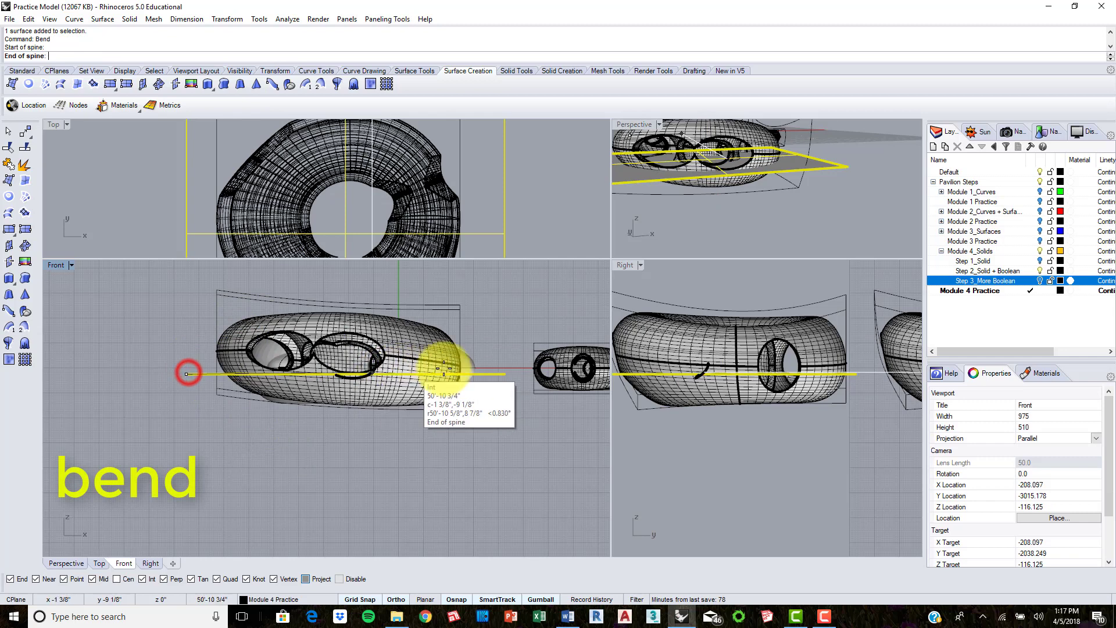
{"action": "left_click", "coordinate": [505, 374]}
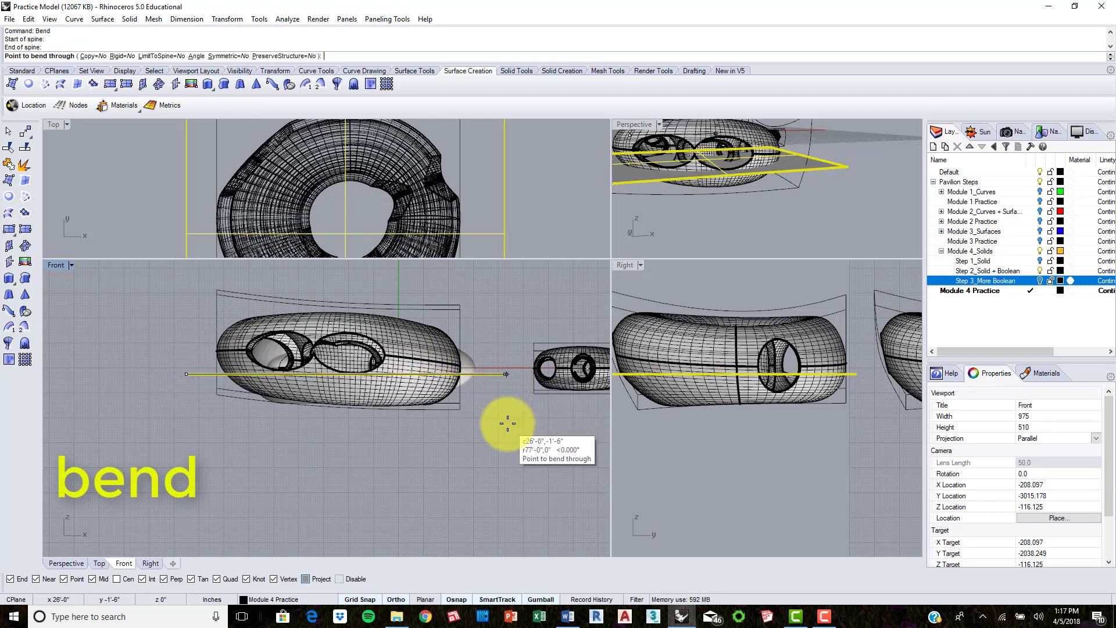
{"action": "left_click", "coordinate": [395, 599]}
{"action": "left_click", "coordinate": [368, 599]}
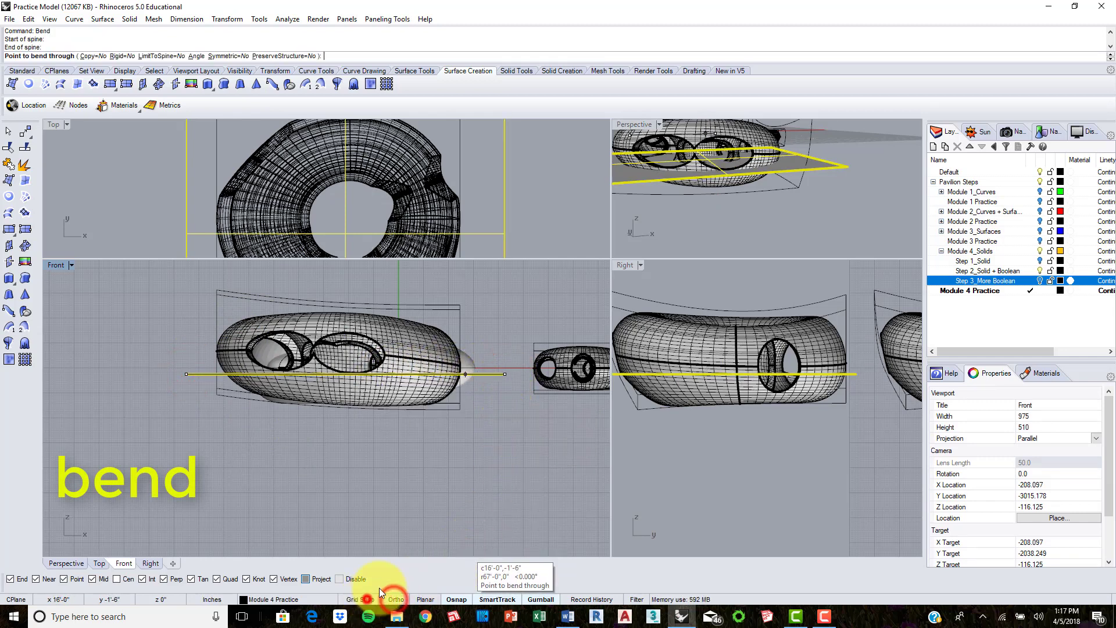
{"action": "left_click", "coordinate": [507, 391]}
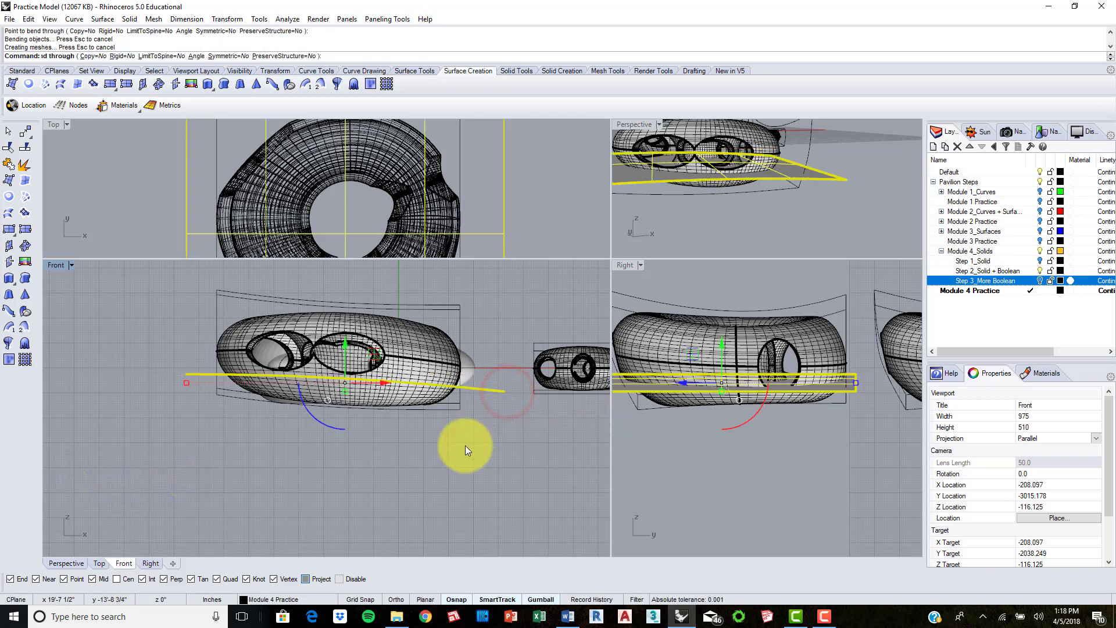
- Bend the plane again in the Front view along a spine between its two ends, pulling the lowered end slightly further down
{"action": "left_click", "coordinate": [687, 384]}
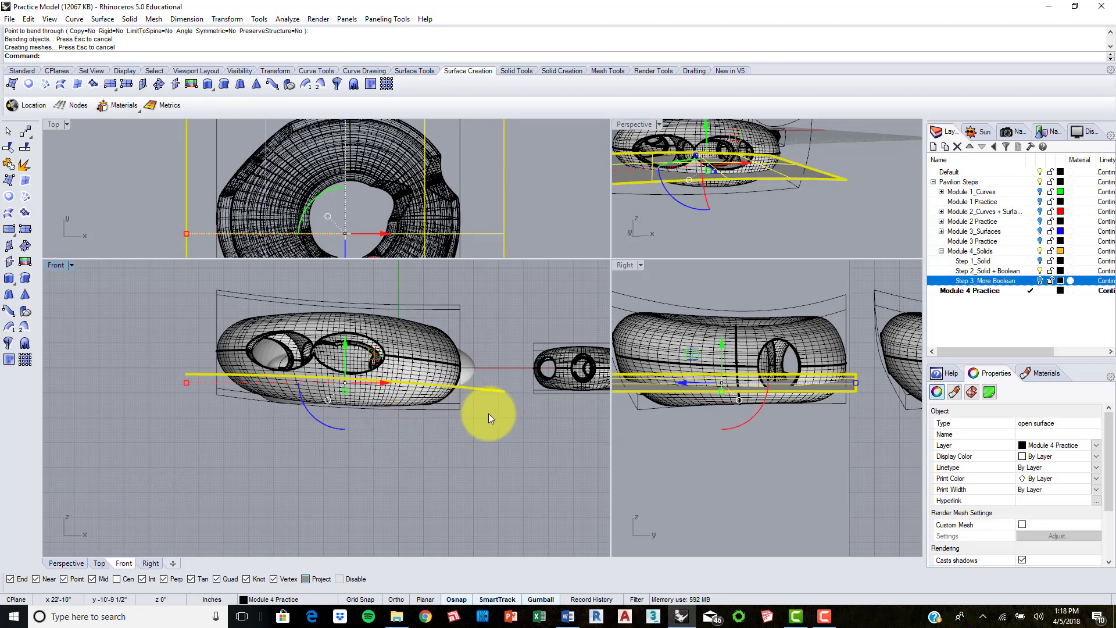
{"action": "type", "text": "Bend"}
{"action": "key", "text": "Return"}
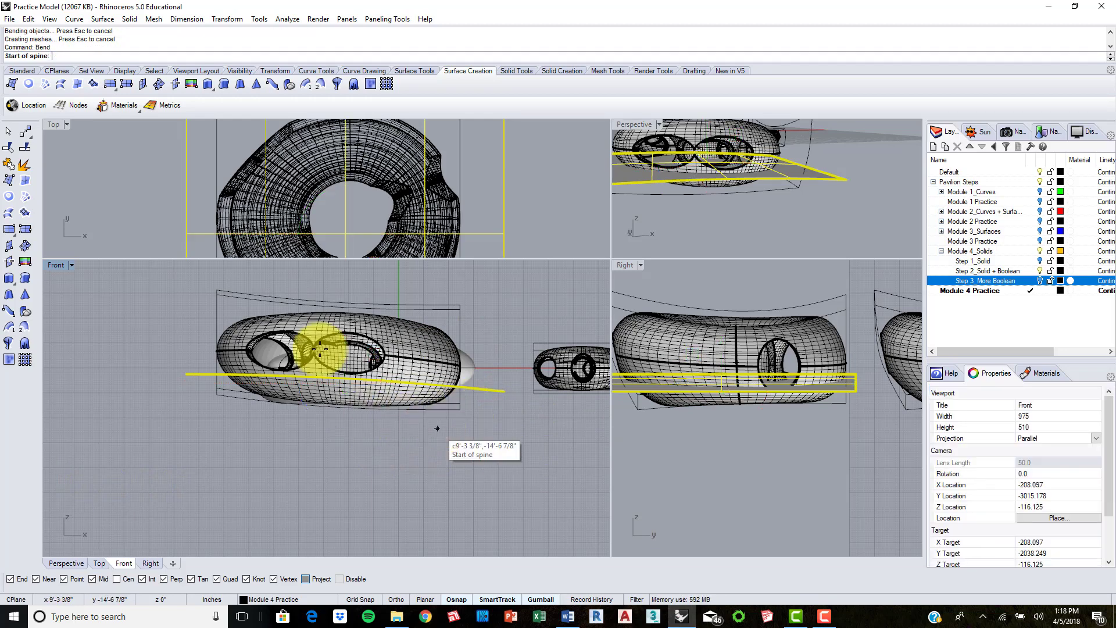
{"action": "left_click", "coordinate": [184, 373]}
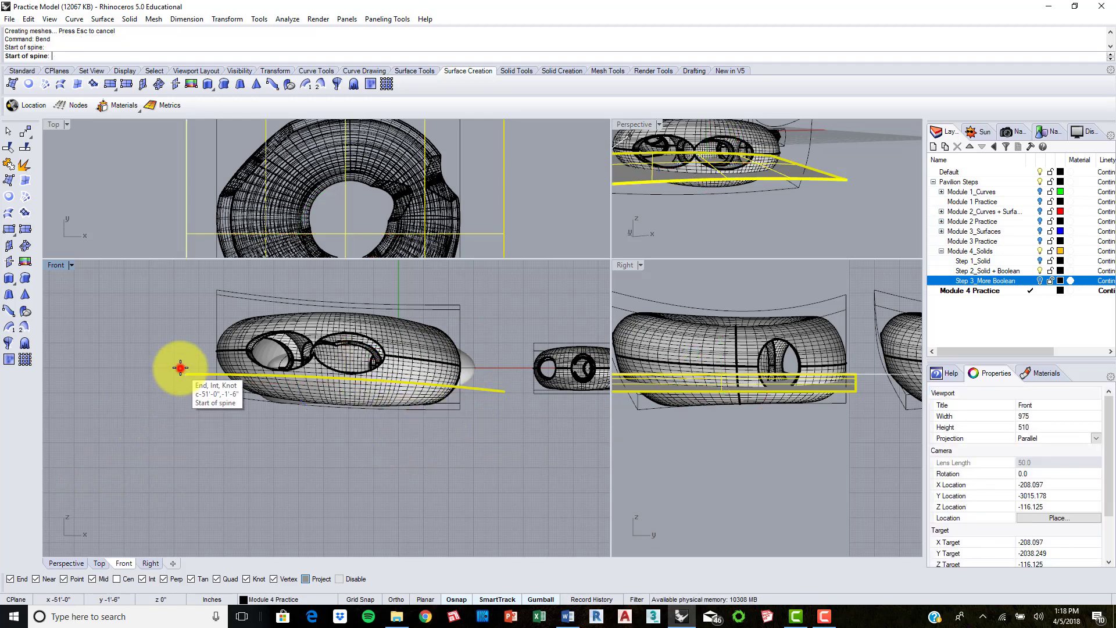
{"action": "left_click", "coordinate": [506, 391]}
{"action": "left_click", "coordinate": [506, 402]}
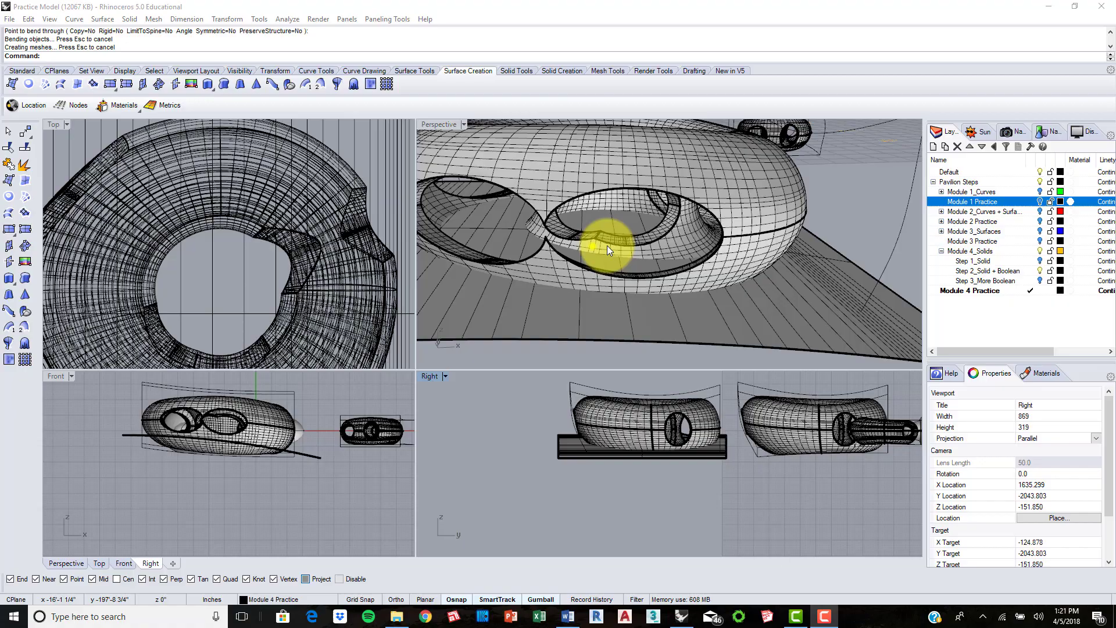
- Split the bent plane using the copied torus as the cutting object
{"action": "scroll", "coordinate": [595, 246], "scroll_direction": "up", "scroll_amount": 2}
{"action": "mouse_move", "coordinate": [594, 246]}
{"action": "right_mouse_down"}
{"action": "mouse_move", "coordinate": [860, 249]}
{"action": "mouse_move", "coordinate": [731, 259]}
{"action": "mouse_move", "coordinate": [620, 244]}
{"action": "mouse_move", "coordinate": [448, 244]}
{"action": "mouse_move", "coordinate": [899, 247]}
{"action": "mouse_move", "coordinate": [578, 264]}
{"action": "mouse_move", "coordinate": [589, 264]}
{"action": "right_mouse_up"}
{"action": "scroll", "coordinate": [588, 264], "scroll_direction": "down", "scroll_amount": 4}
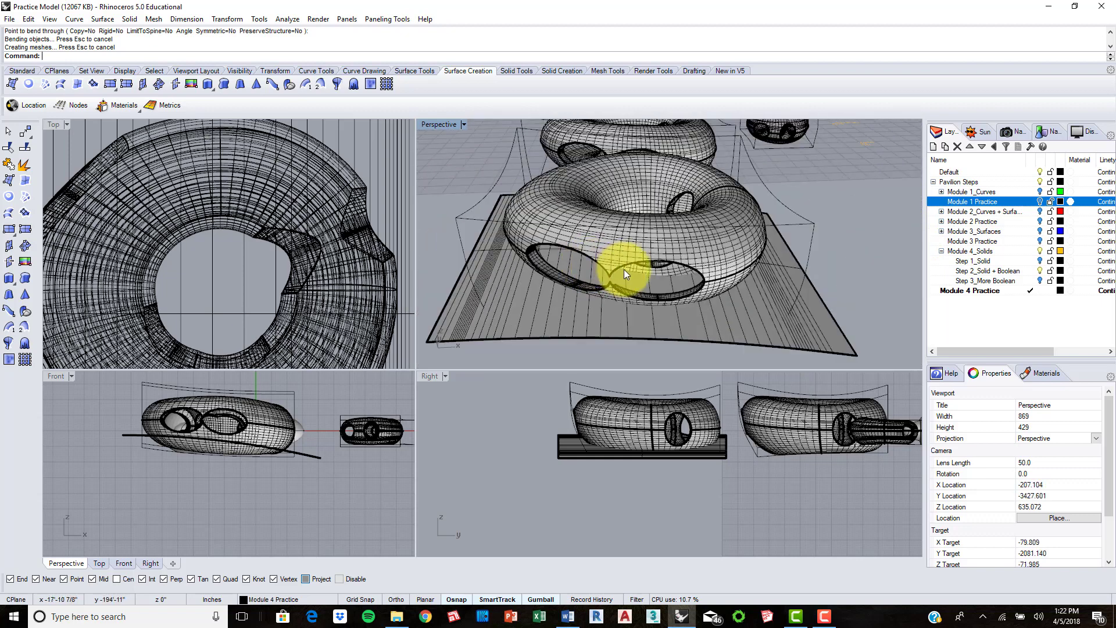
{"action": "key", "text": "Return"}
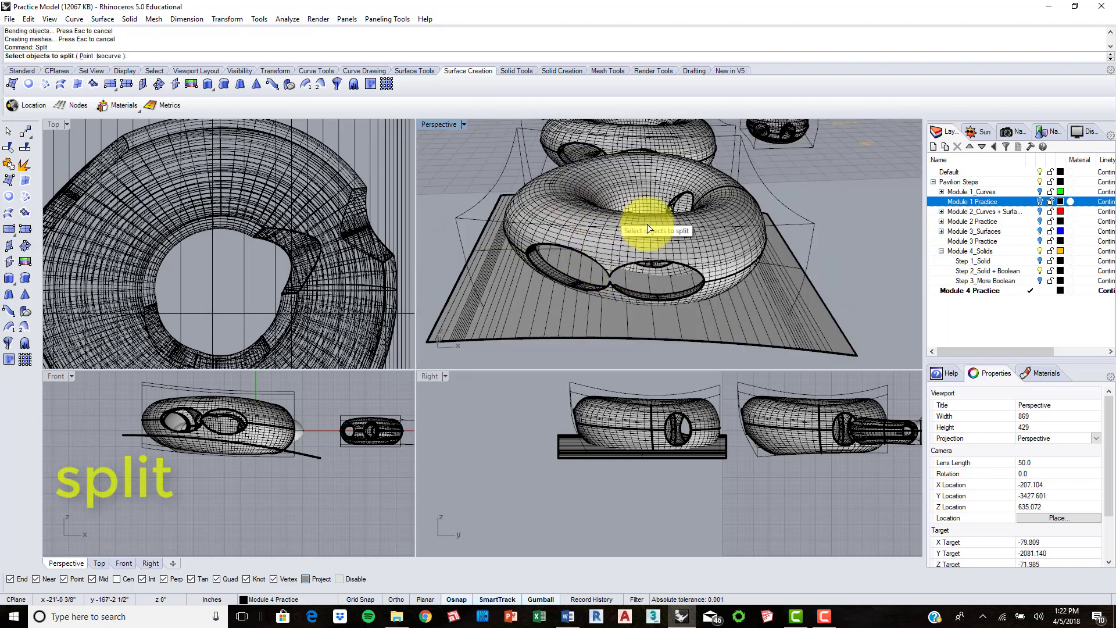
{"action": "left_click", "coordinate": [778, 337]}
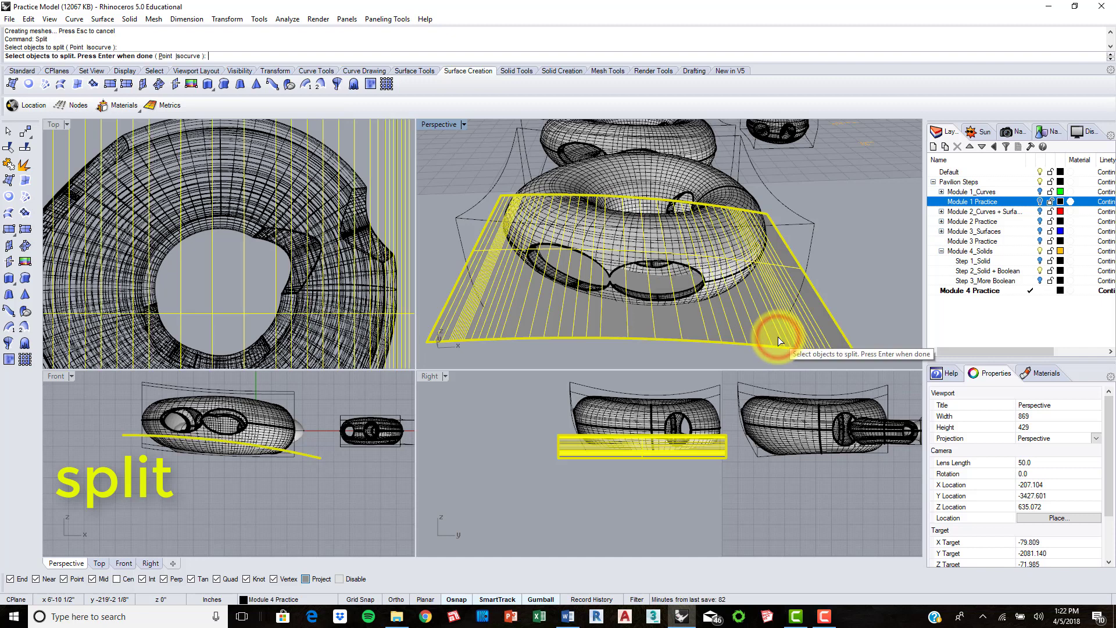
{"action": "key", "text": "Return"}
{"action": "left_click", "coordinate": [705, 174]}
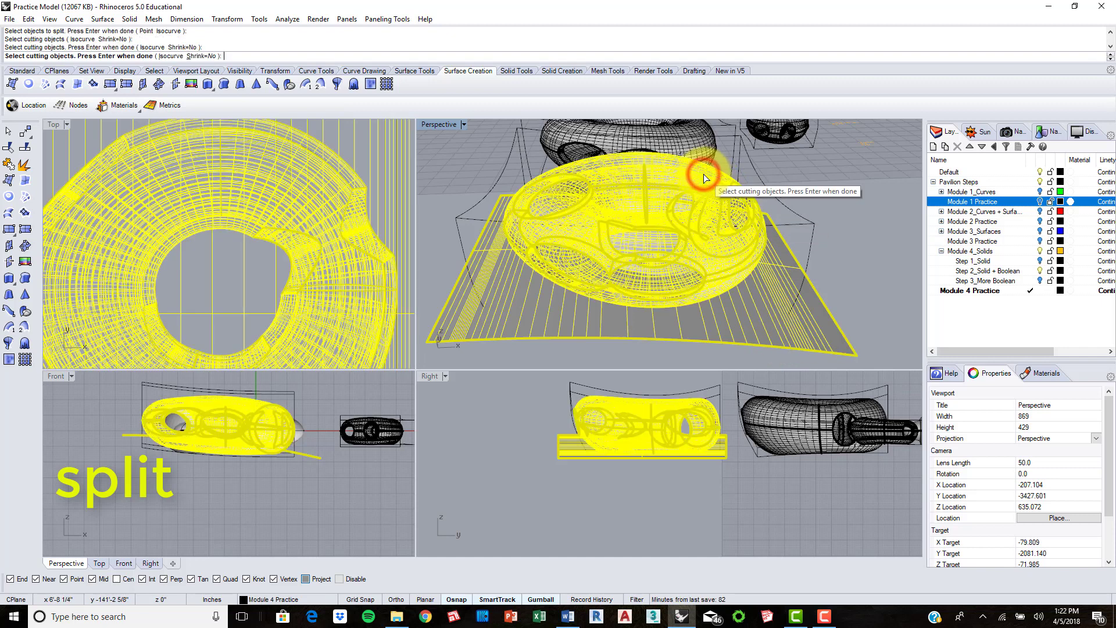
{"action": "key", "text": "Return"}
{"action": "left_click", "coordinate": [863, 268]}
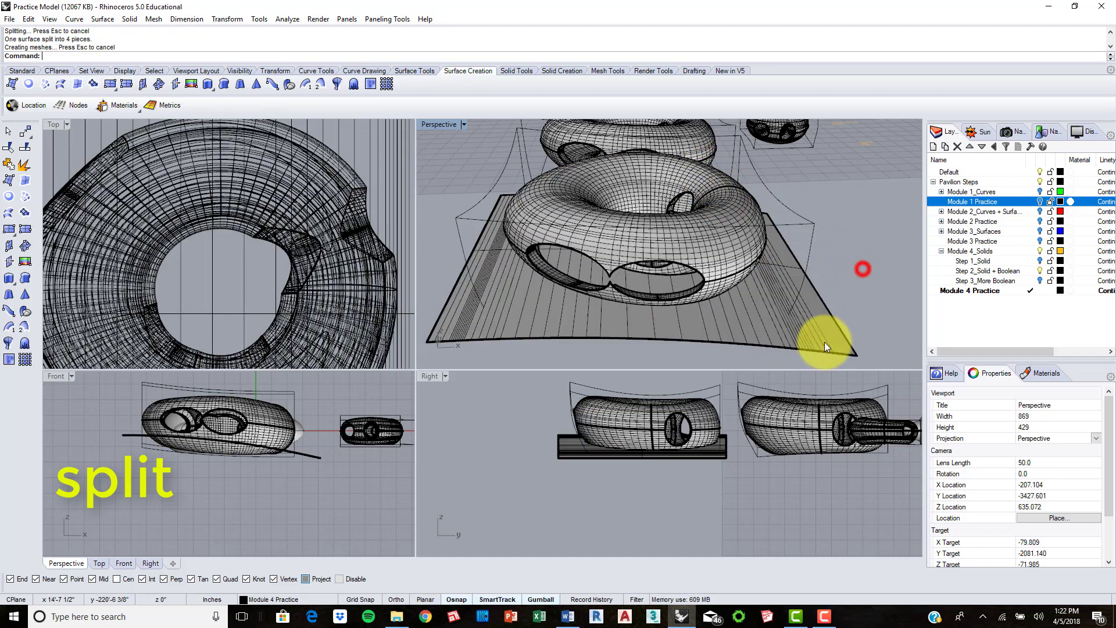
- Delete the plane piece outside the torus and the piece within its central hole, keeping the floor inside the shell
{"action": "left_click", "coordinate": [824, 343]}
{"action": "key", "text": "Delete"}
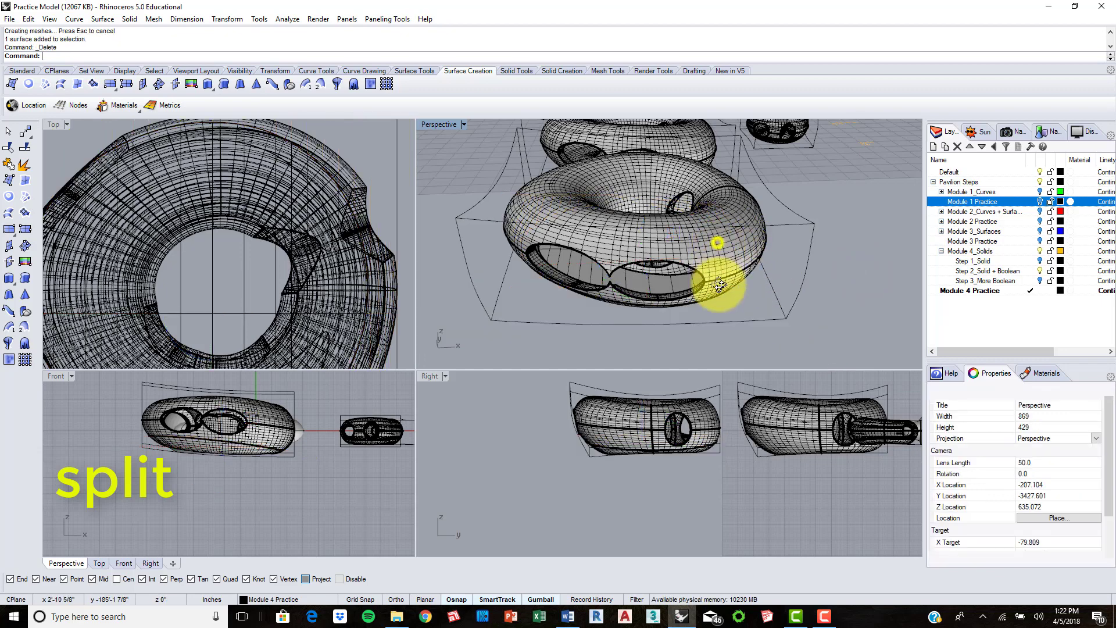
{"action": "right_click_drag", "start_coordinate": [723, 278], "coordinate": [658, 250]}
{"action": "left_click", "coordinate": [658, 250]}
{"action": "key", "text": "Delete"}
- Examine the remaining floor surface inside the hollow torus through its openings and from outside
{"action": "right_click_drag", "start_coordinate": [679, 300], "coordinate": [714, 209]}
{"action": "scroll", "coordinate": [705, 242], "scroll_direction": "up", "scroll_amount": 5}
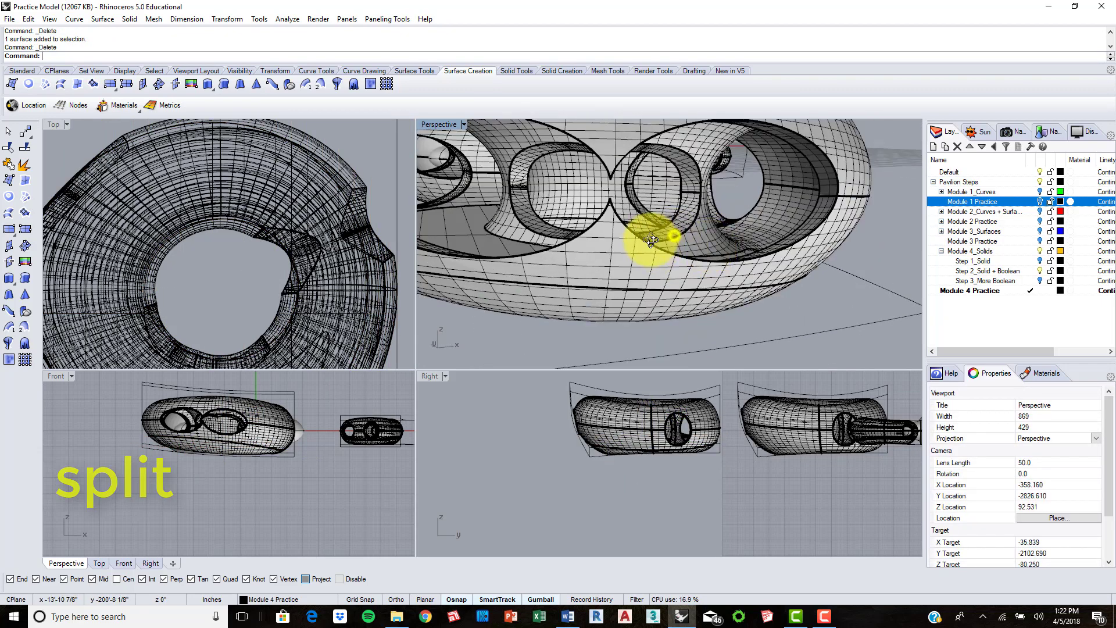
{"action": "scroll", "coordinate": [613, 245], "scroll_direction": "up", "scroll_amount": 3}
{"action": "right_click_drag", "start_coordinate": [613, 245], "coordinate": [707, 254]}
{"action": "scroll", "coordinate": [707, 254], "scroll_direction": "down", "scroll_amount": 6}
{"action": "right_click_drag", "start_coordinate": [787, 252], "coordinate": [730, 267], "text": "shift"}
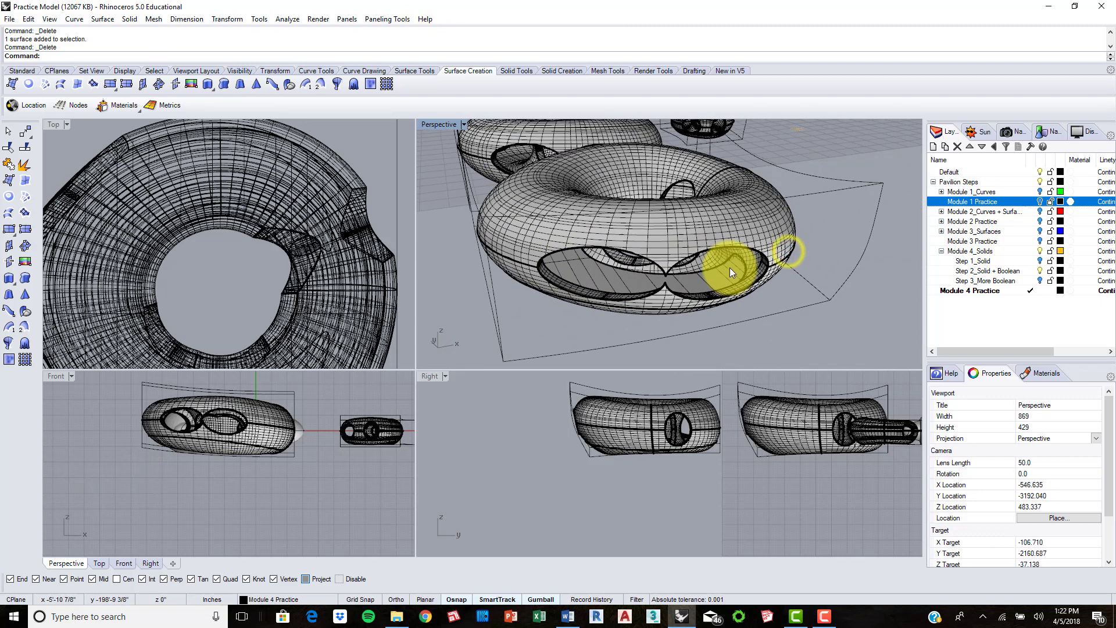
{"action": "scroll", "coordinate": [730, 267], "scroll_direction": "down", "scroll_amount": 4}
- Turn on the Step 3_More Boolean and Step 1_Solid layers and view all the reference and practice tori together
{"action": "left_click", "coordinate": [1040, 280]}
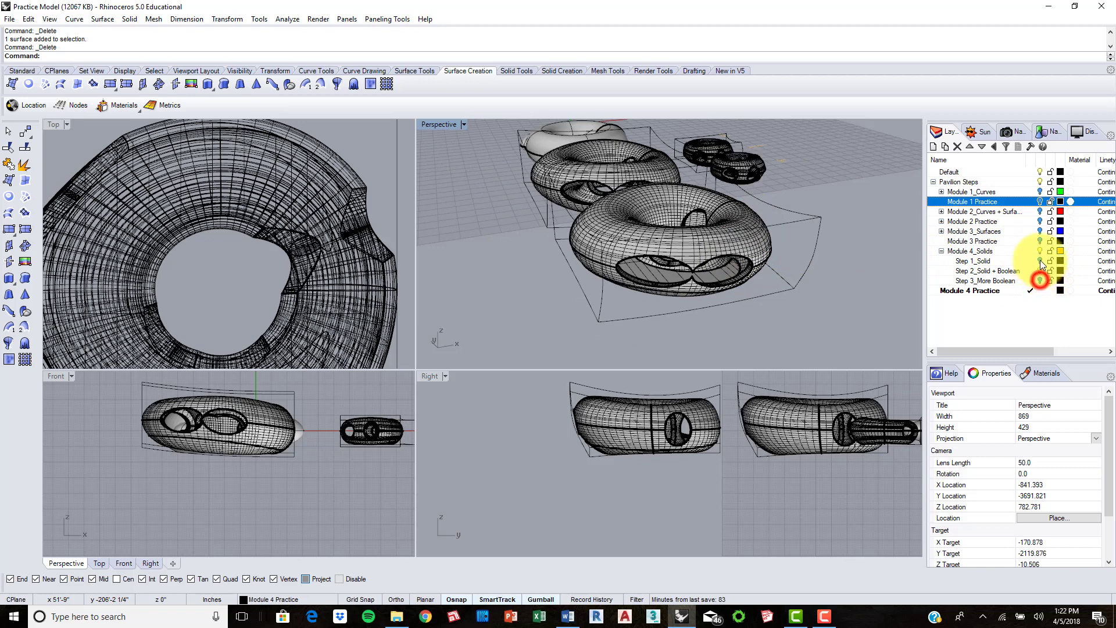
{"action": "left_click", "coordinate": [1041, 260]}
{"action": "right_click_drag", "start_coordinate": [801, 180], "coordinate": [770, 256]}
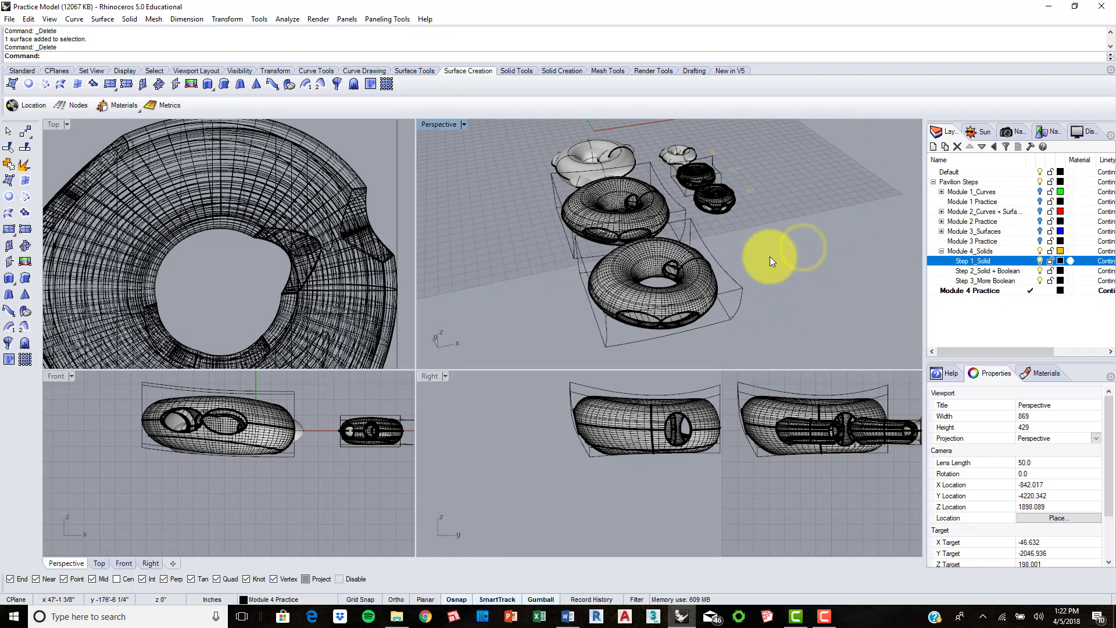